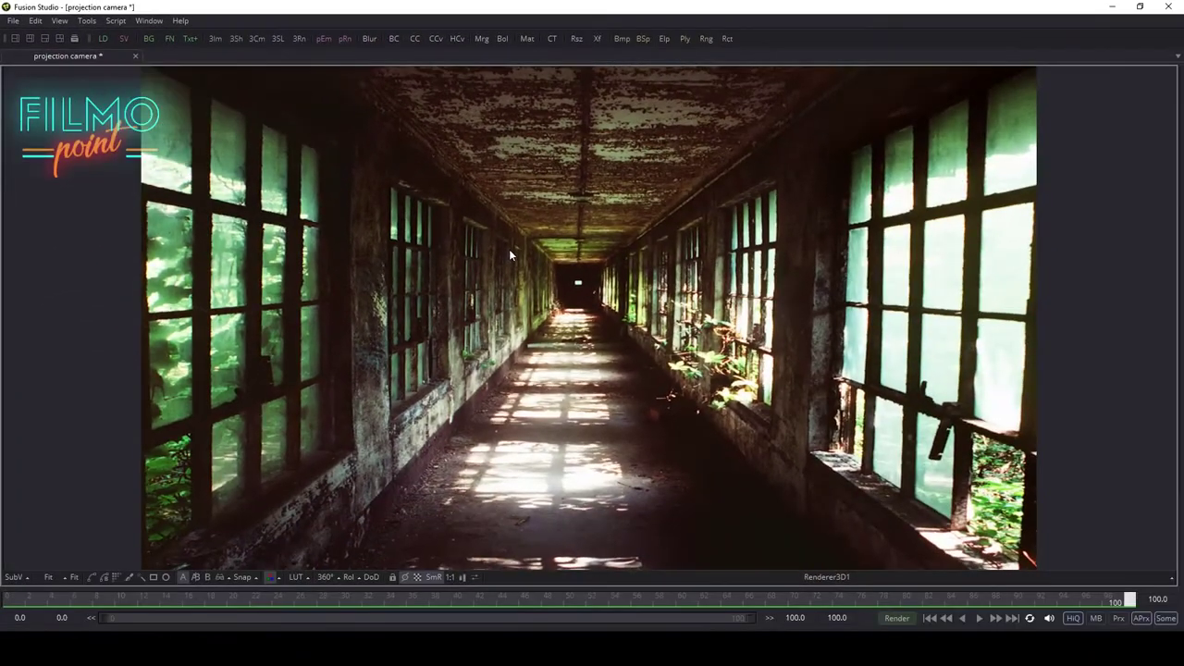
# Start a new composition and load the image josimar-vargas-decayed-corridor-ellis-island.jpg from the camera projection folder
pyautogui.press('F4')
pyautogui.moveTo(227, 600); pyautogui.dragTo(9, 610)
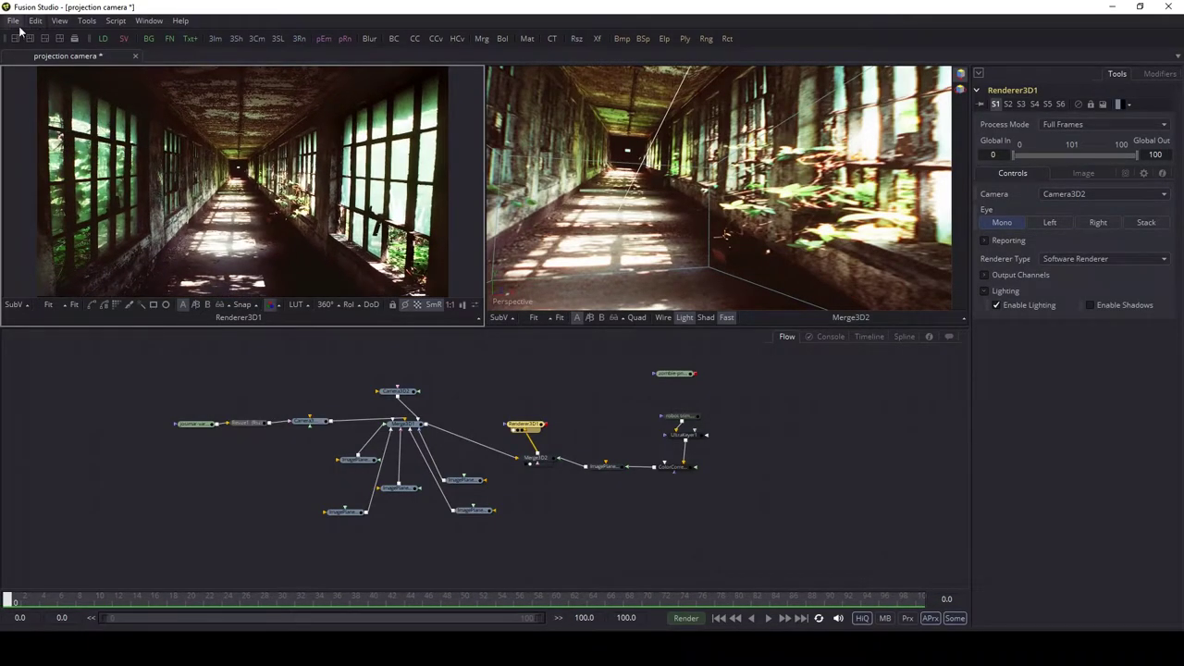
pyautogui.click(14, 22)
pyautogui.click(18, 39)
pyautogui.click(465, 214)
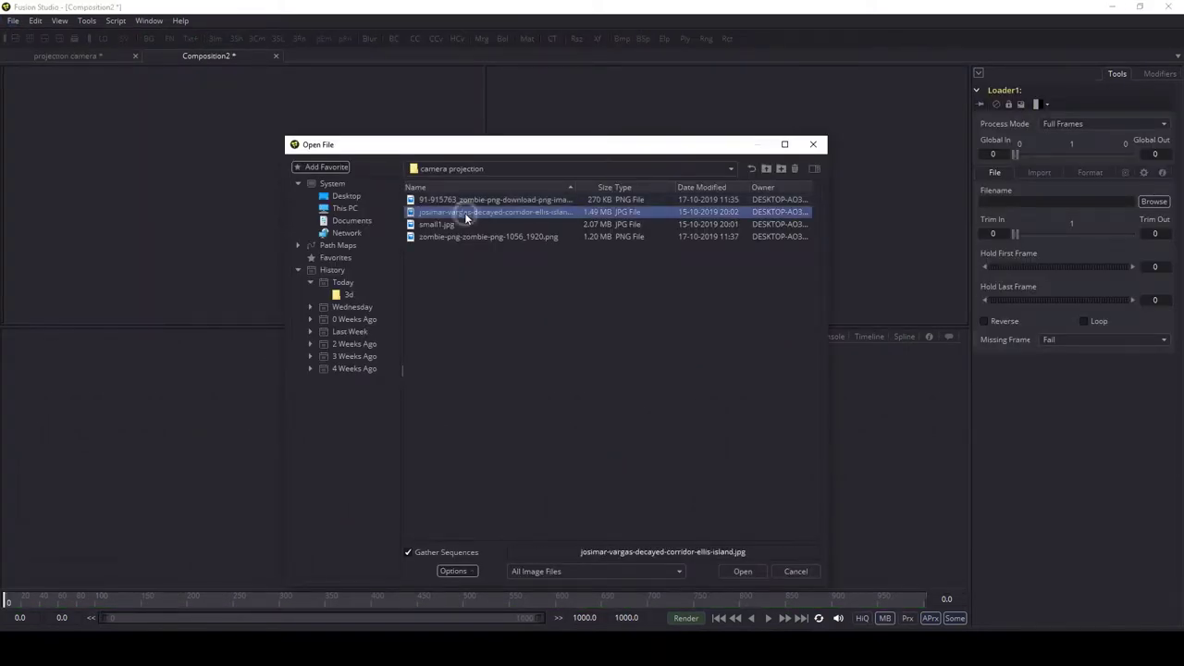
pyautogui.click(743, 570)
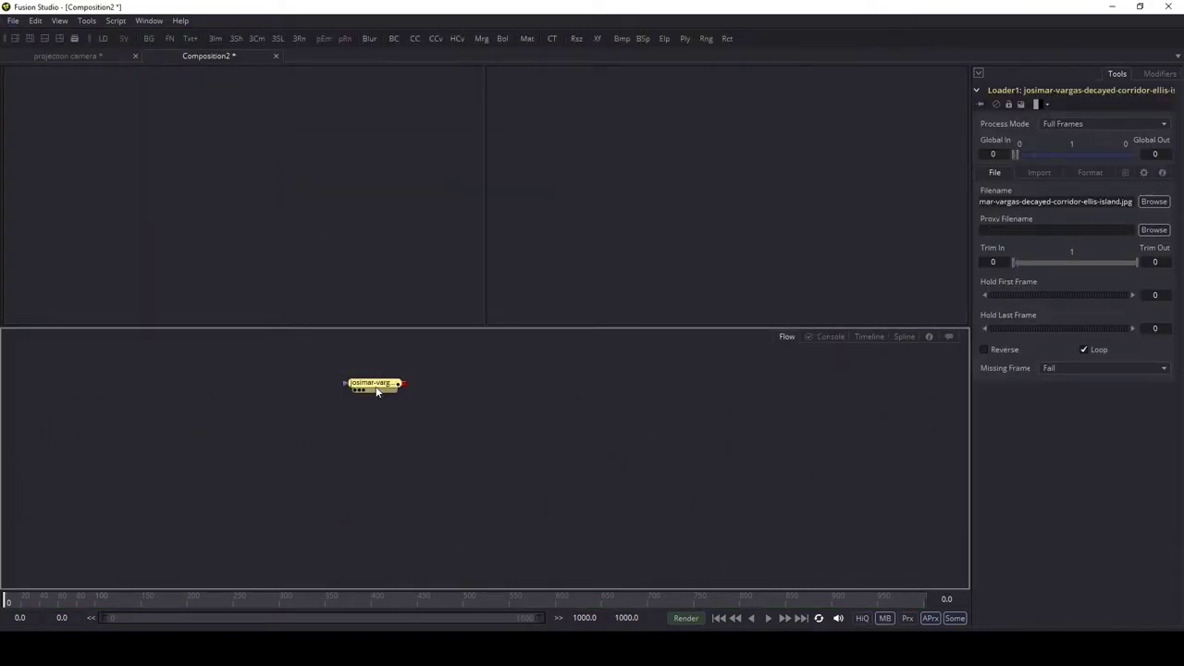
# Show the loaded corridor image in the first viewer so that the whole frame fits
pyautogui.moveTo(377, 388); pyautogui.dragTo(327, 225)
pyautogui.scroll(-5, 327, 225)
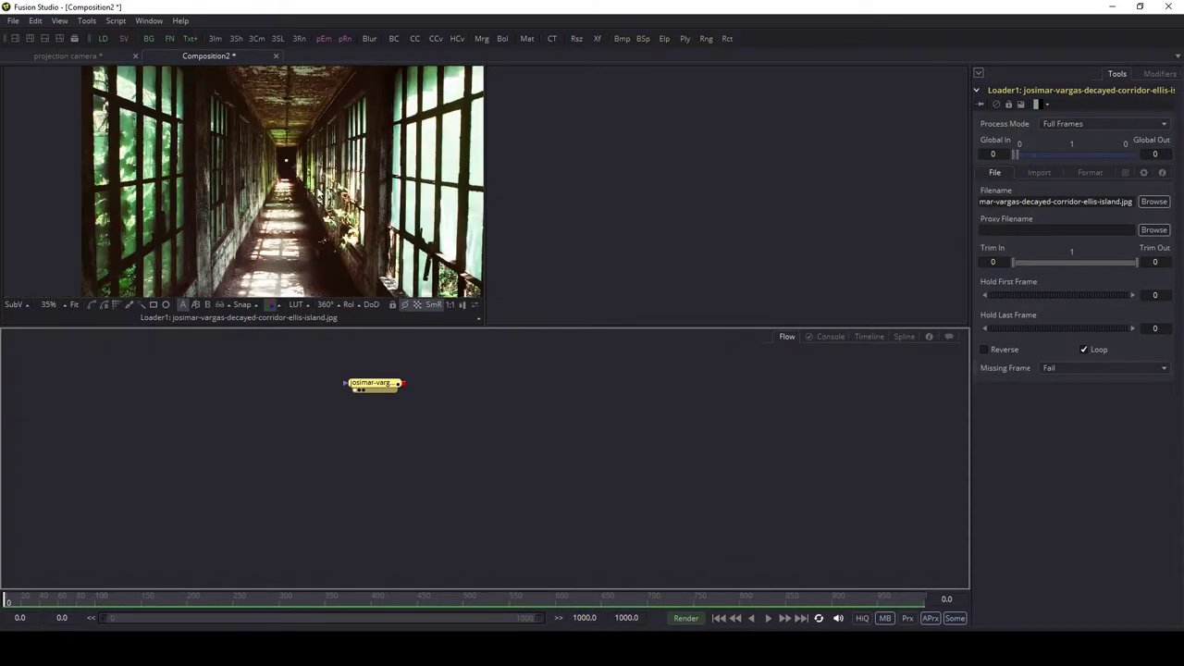
pyautogui.scroll(-1, 319, 194)
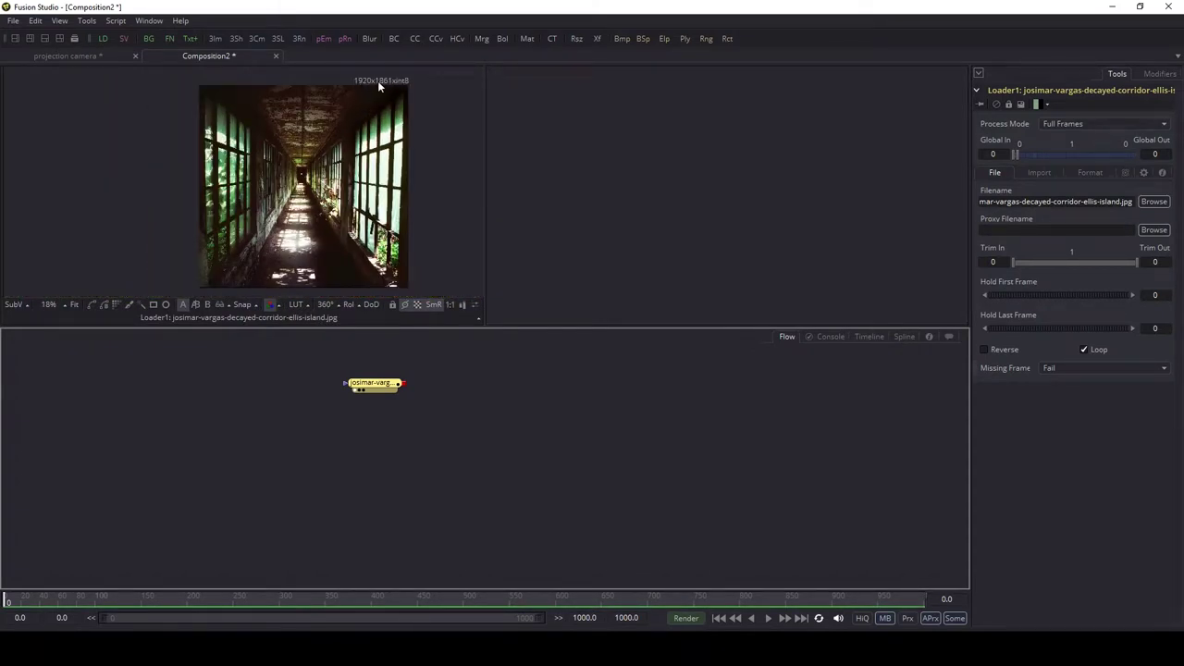
# Check the width and height in the composition's Frame Format preferences and save them
pyautogui.click(14, 21)
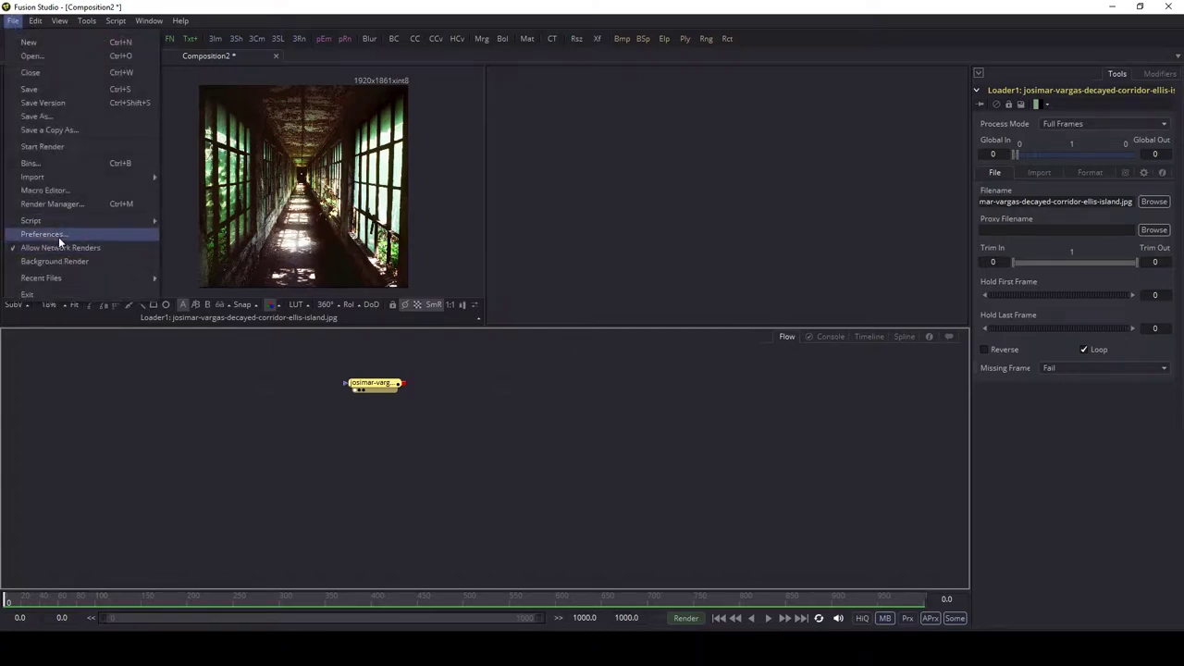
pyautogui.click(50, 233)
pyautogui.click(461, 226)
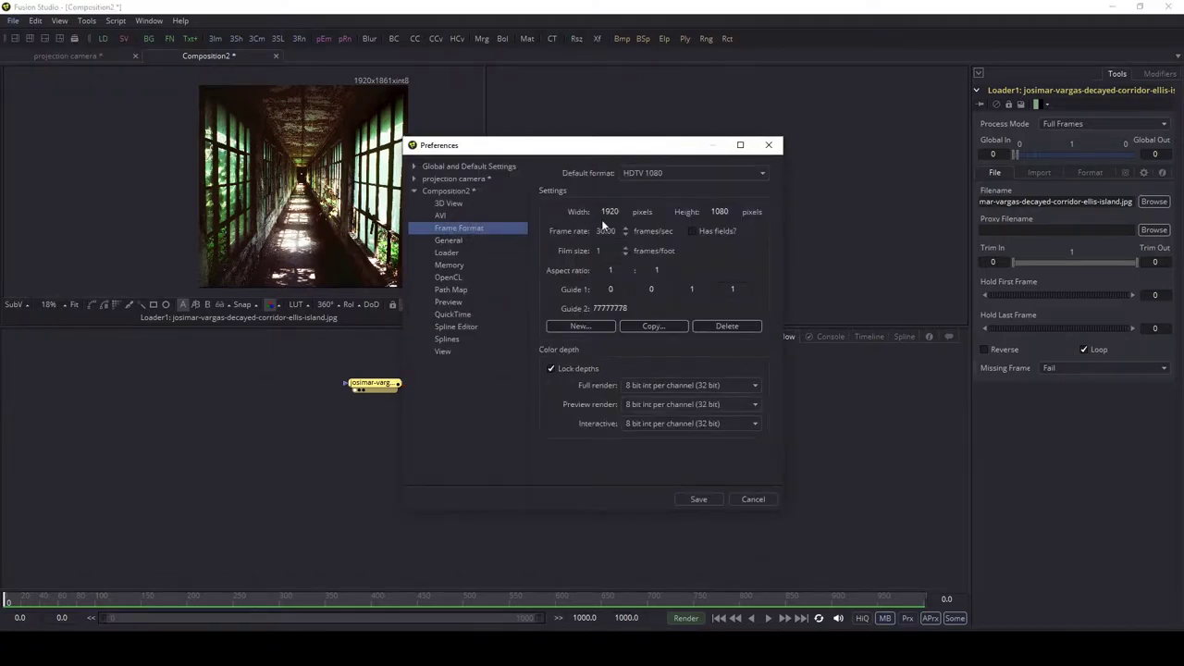
pyautogui.click(719, 211)
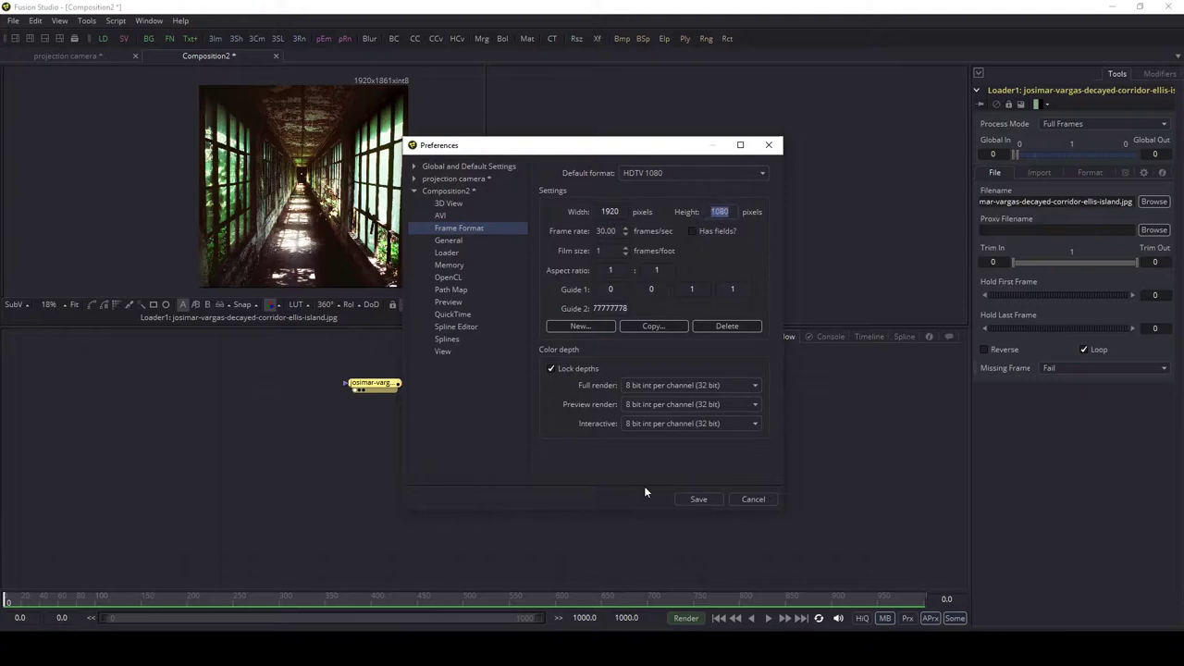
pyautogui.click(698, 499)
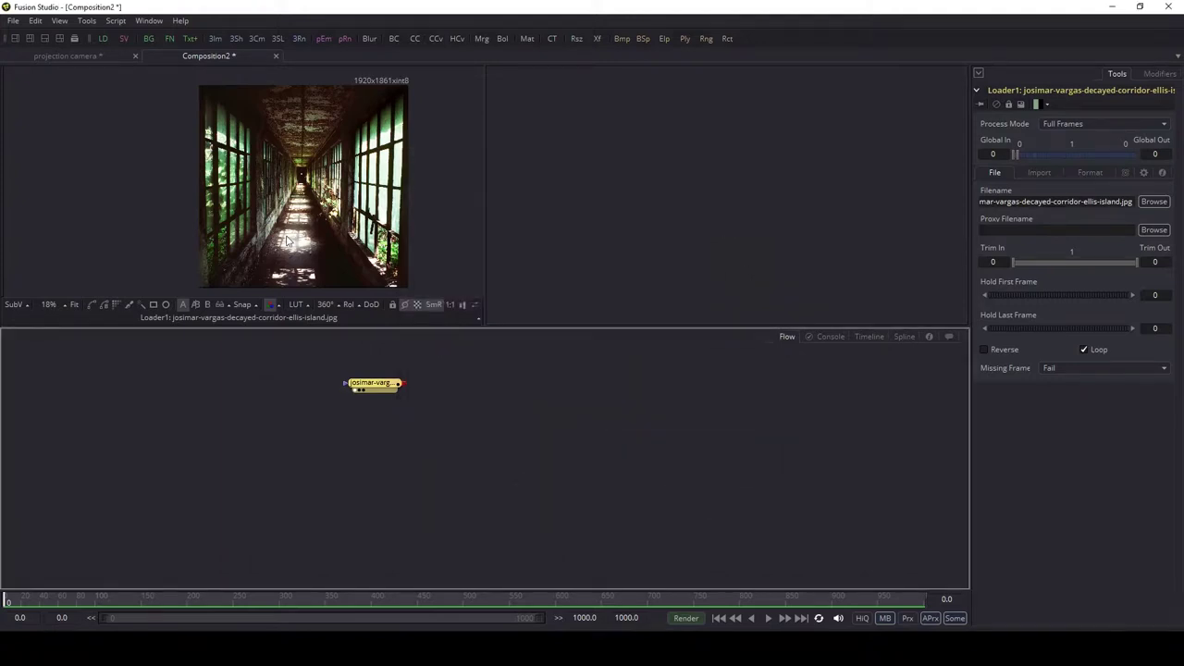
# Add a Resize node after the image loader and display its output fitted in the first viewer
pyautogui.click(311, 167)
pyautogui.hotkey('ctrl', 'space')
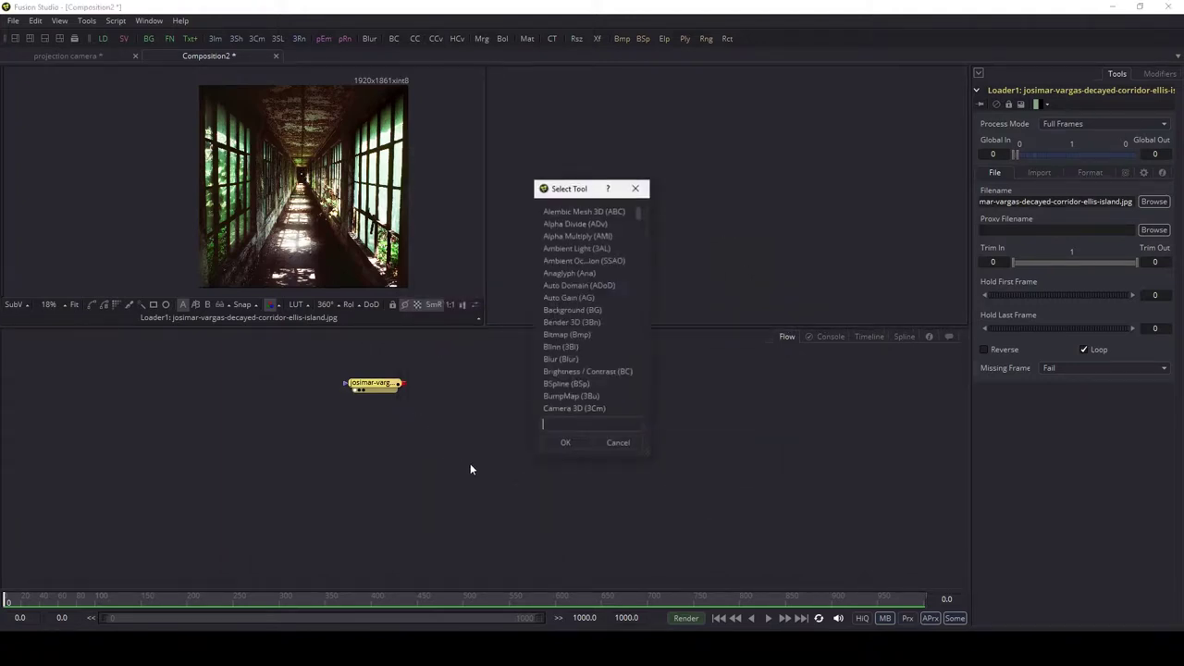
pyautogui.write('resi')
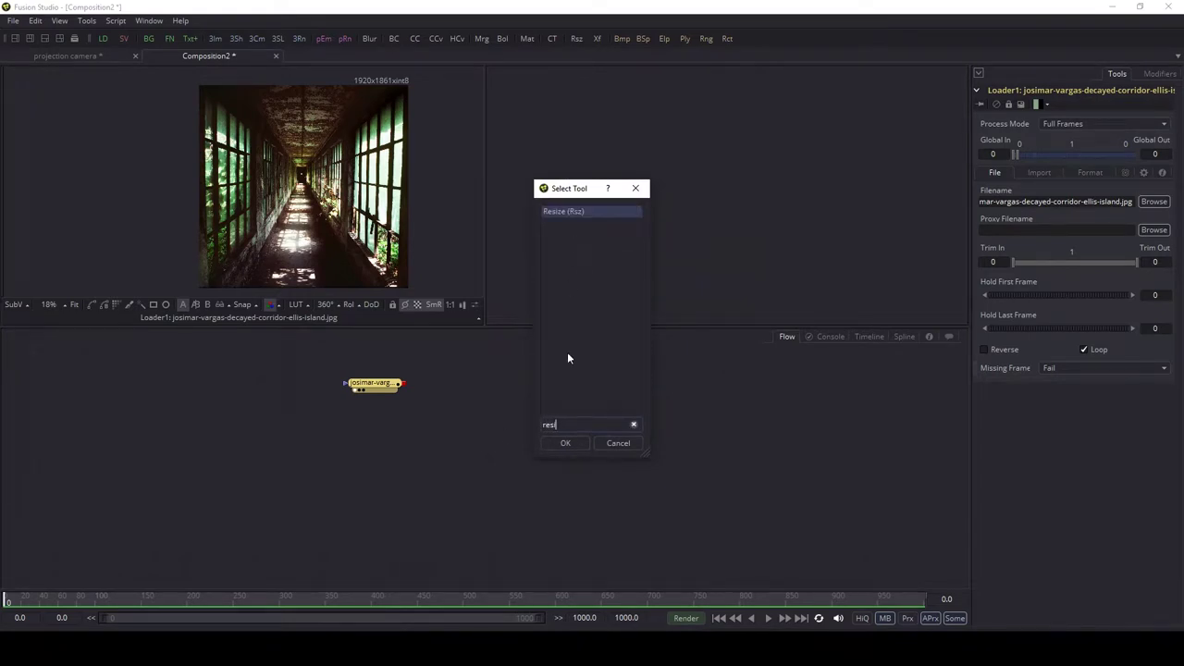
pyautogui.click(563, 444)
pyautogui.moveTo(433, 388); pyautogui.dragTo(471, 401)
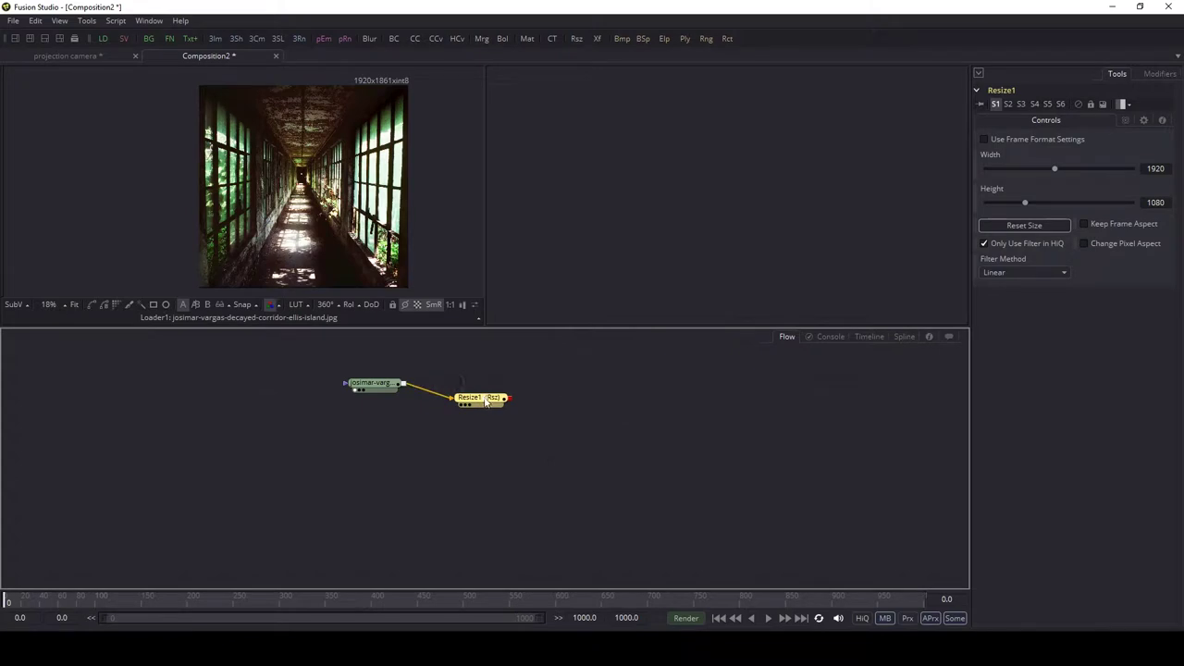
pyautogui.hotkey('ctrl', 'f')
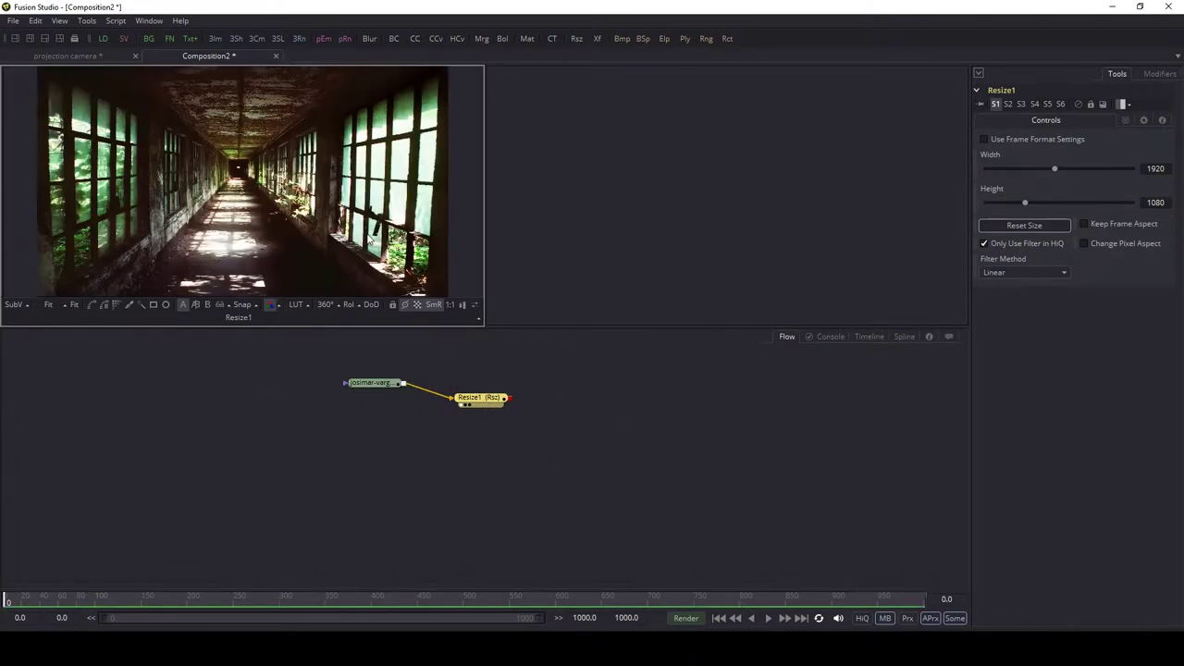
pyautogui.scroll(-1, 283, 206)
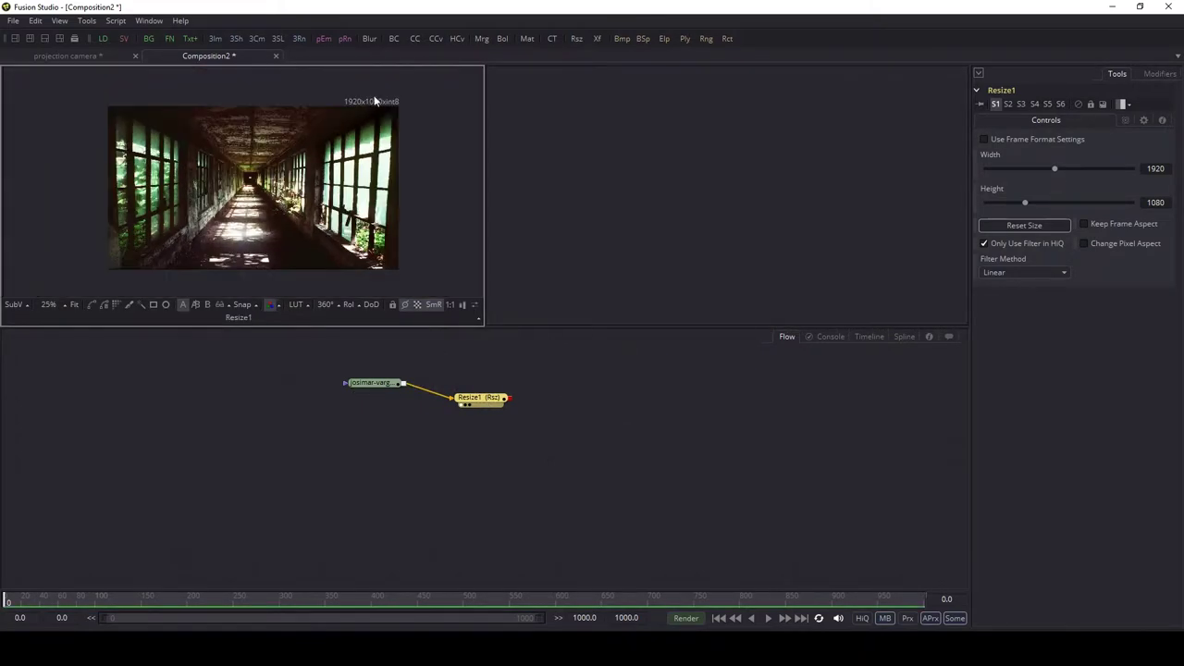
pyautogui.hotkey('ctrl', 'f')
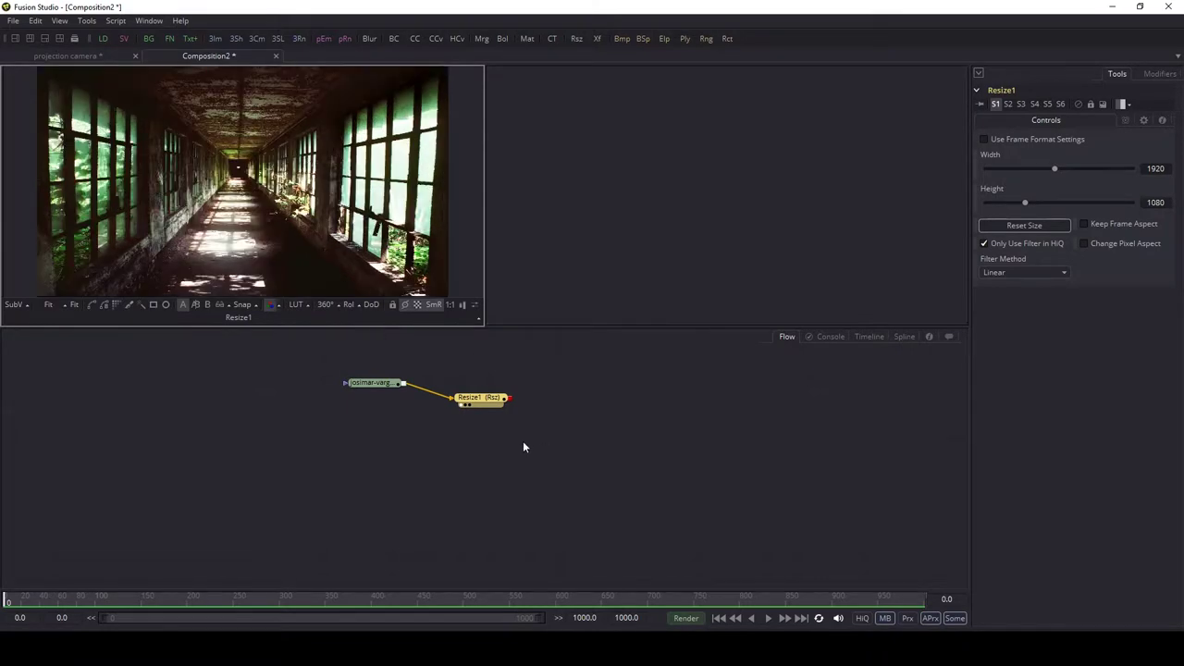
# Move the nodes closer together, add a Camera 3D fed by the Resize node and show it in the first viewer
pyautogui.moveTo(555, 459); pyautogui.dragTo(375, 383)
pyautogui.click(374, 381)
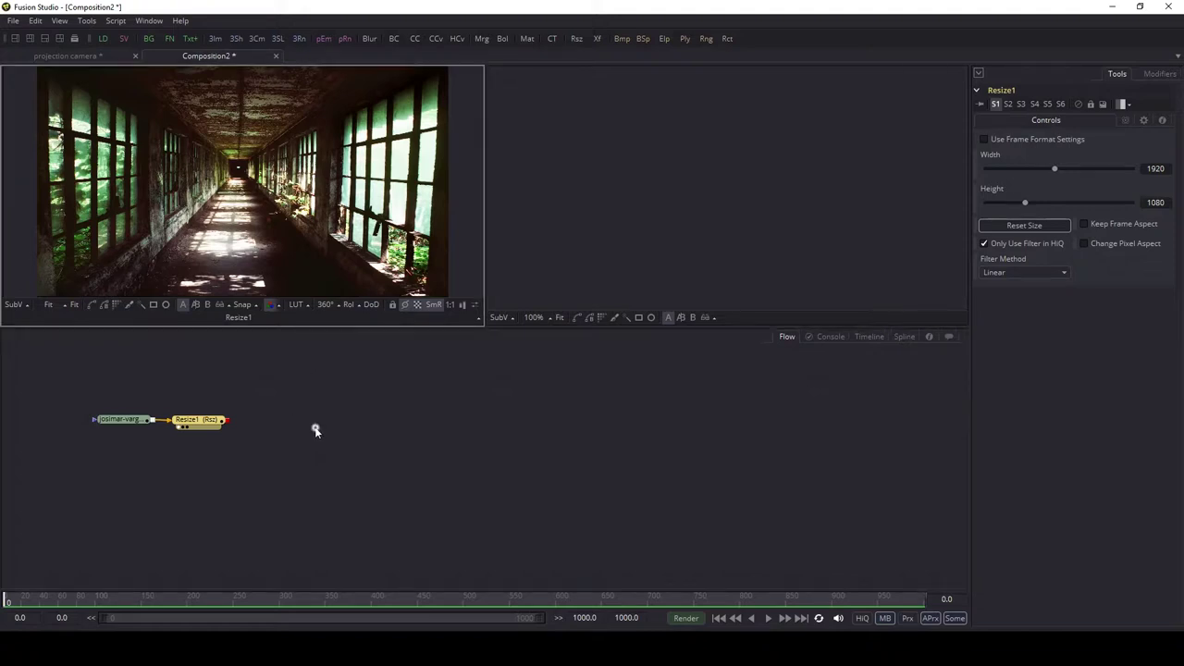
pyautogui.hotkey('ctrl', 'space')
pyautogui.write('camer')
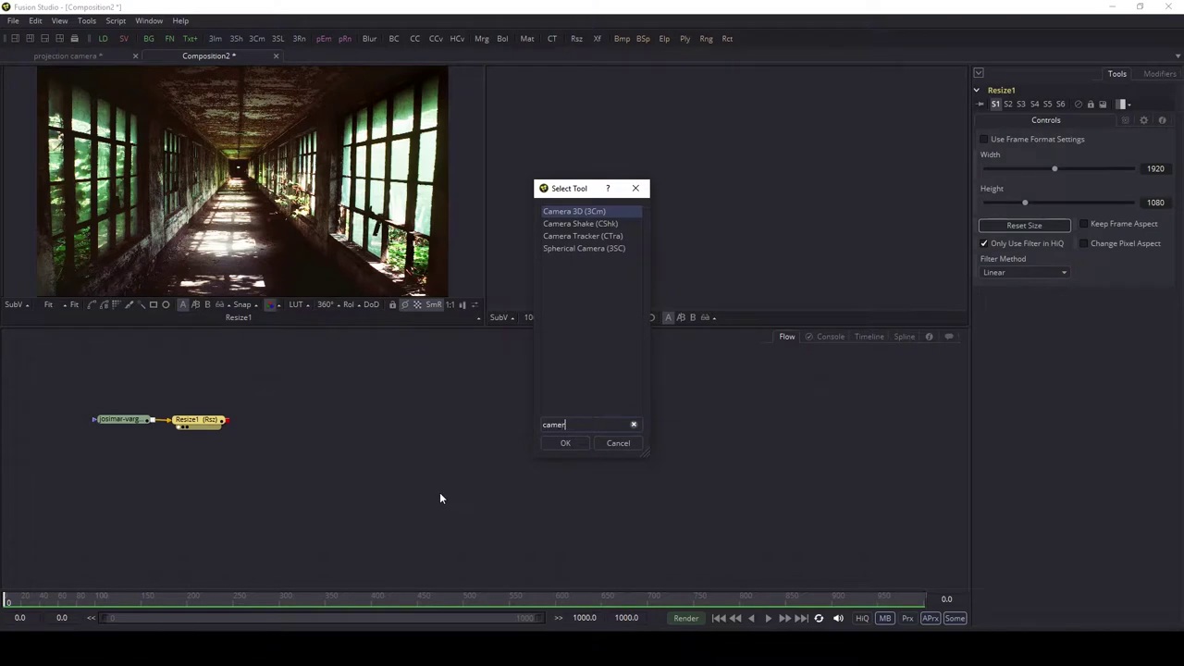
pyautogui.click(565, 443)
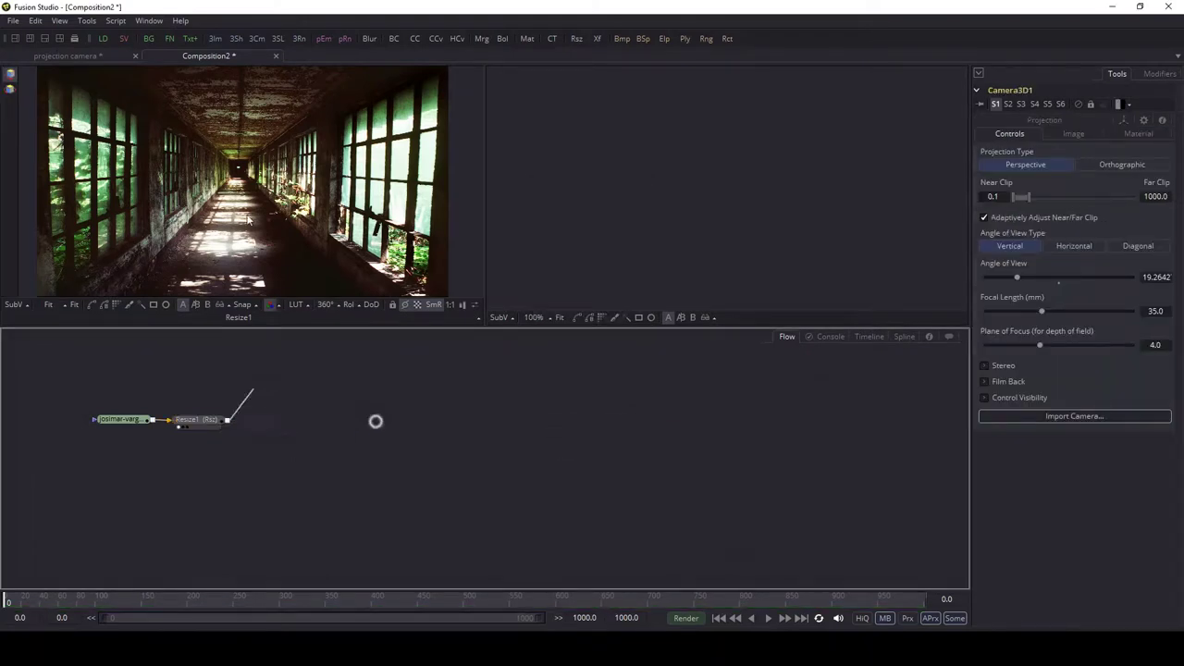
pyautogui.moveTo(375, 421); pyautogui.dragTo(264, 140)
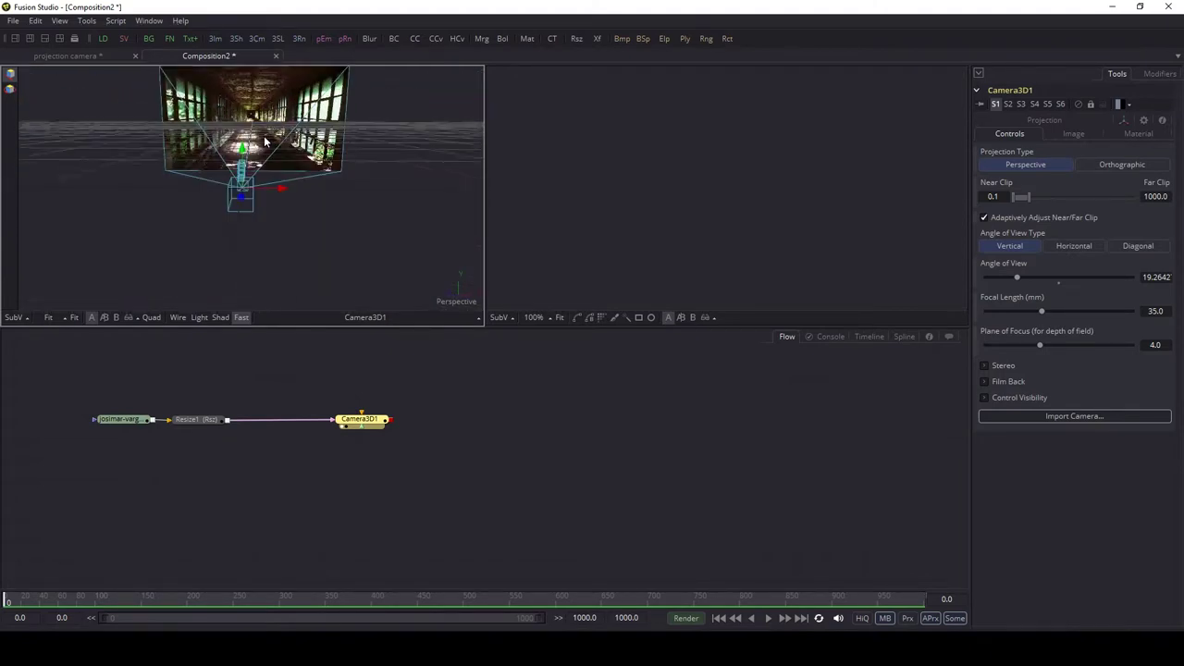
# Examine the camera and its attached image plane from near and far in the 3D view
pyautogui.scroll(10, 263, 140)
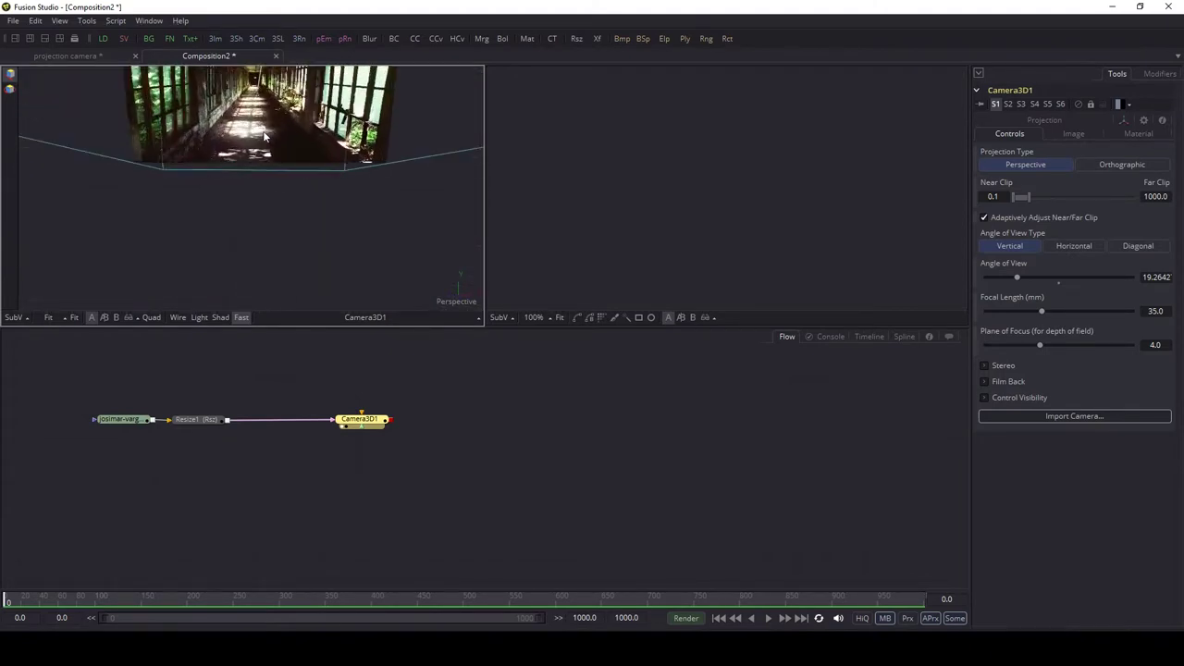
pyautogui.scroll(4, 264, 137)
pyautogui.scroll(2, 271, 132)
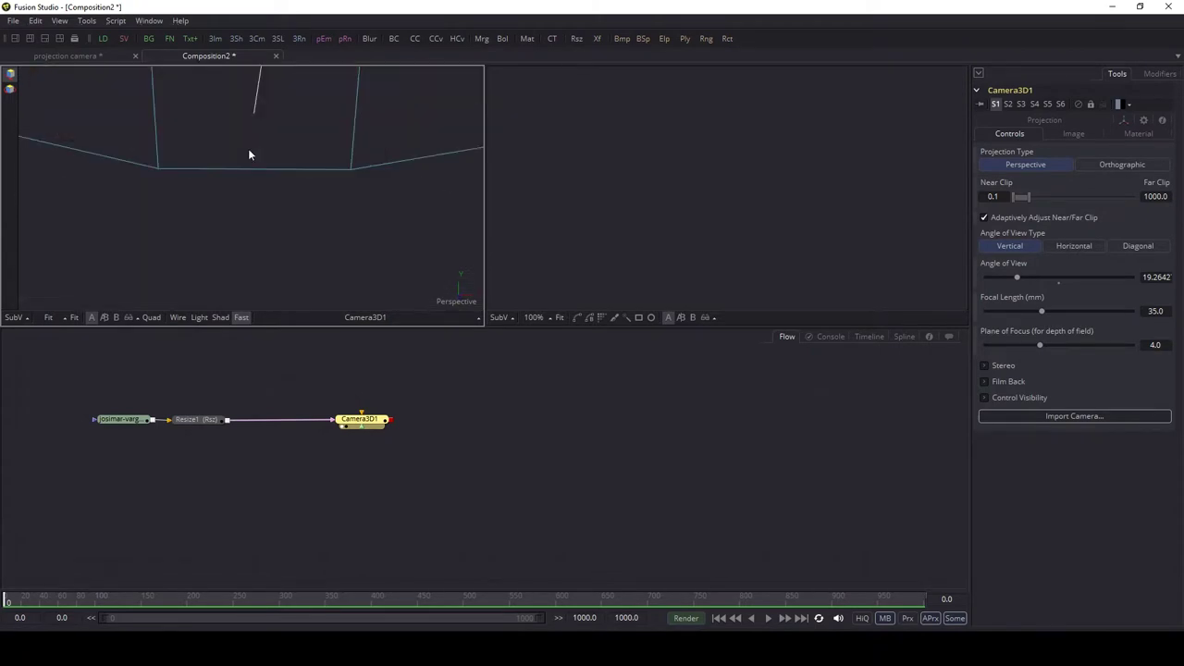
pyautogui.scroll(-12, 248, 148)
pyautogui.scroll(-1, 259, 152)
pyautogui.scroll(5, 255, 150)
pyautogui.scroll(-5, 271, 142)
pyautogui.moveTo(271, 144); pyautogui.dragTo(256, 195)
# Add a Merge 3D node after the Camera 3D node and arrange the two nodes closer together
pyautogui.hotkey('ctrl', 'space')
pyautogui.write('camer')
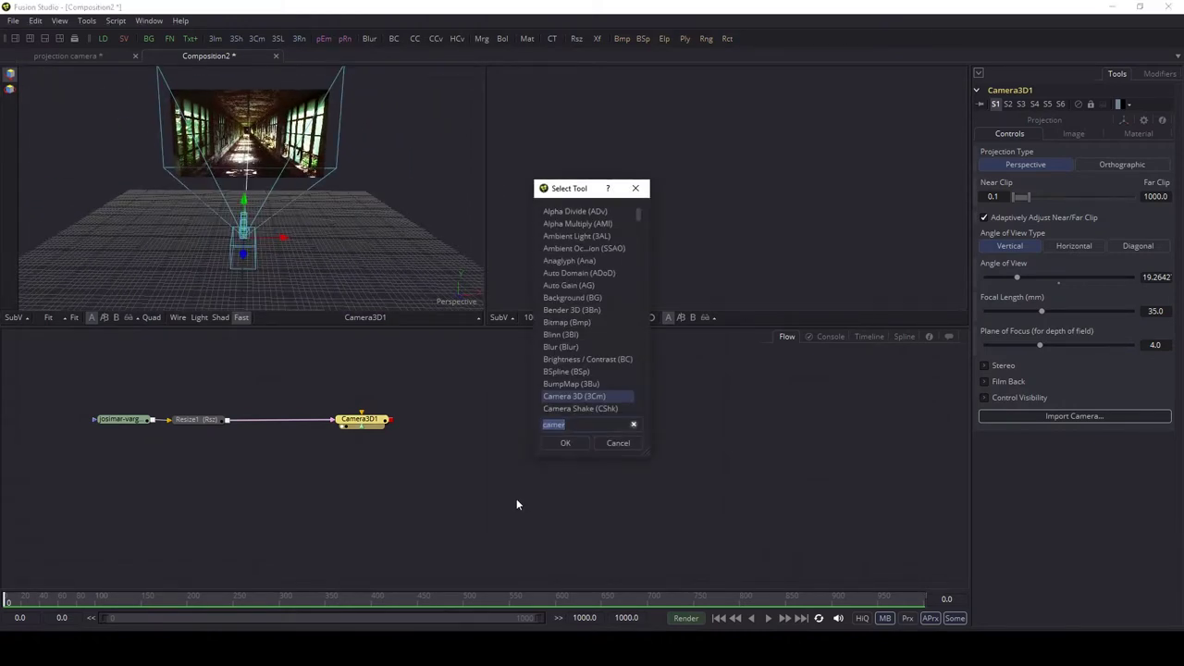
pyautogui.write('merge')
pyautogui.click(570, 236)
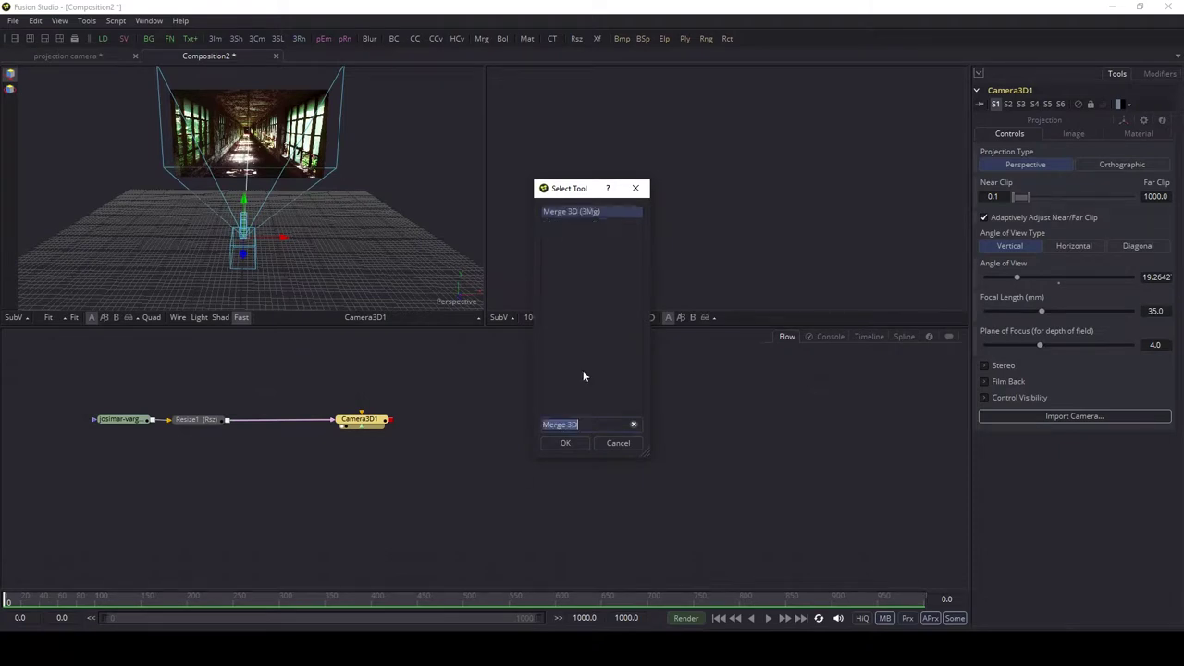
pyautogui.click(576, 444)
pyautogui.click(320, 463)
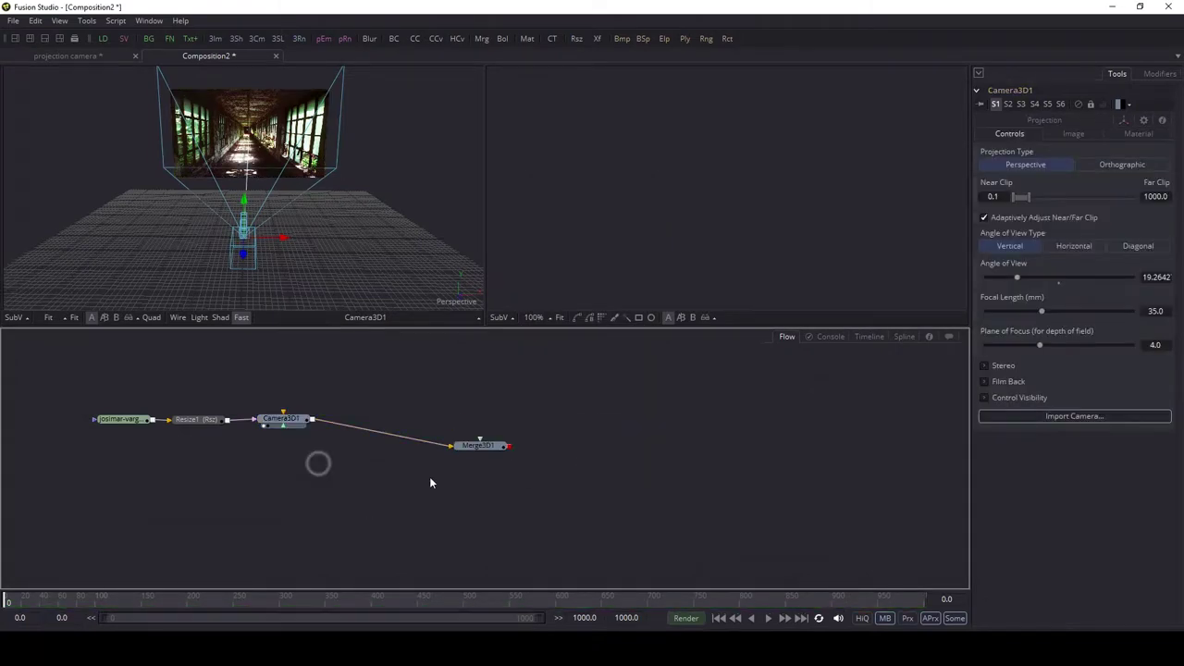
pyautogui.moveTo(477, 446); pyautogui.dragTo(376, 430)
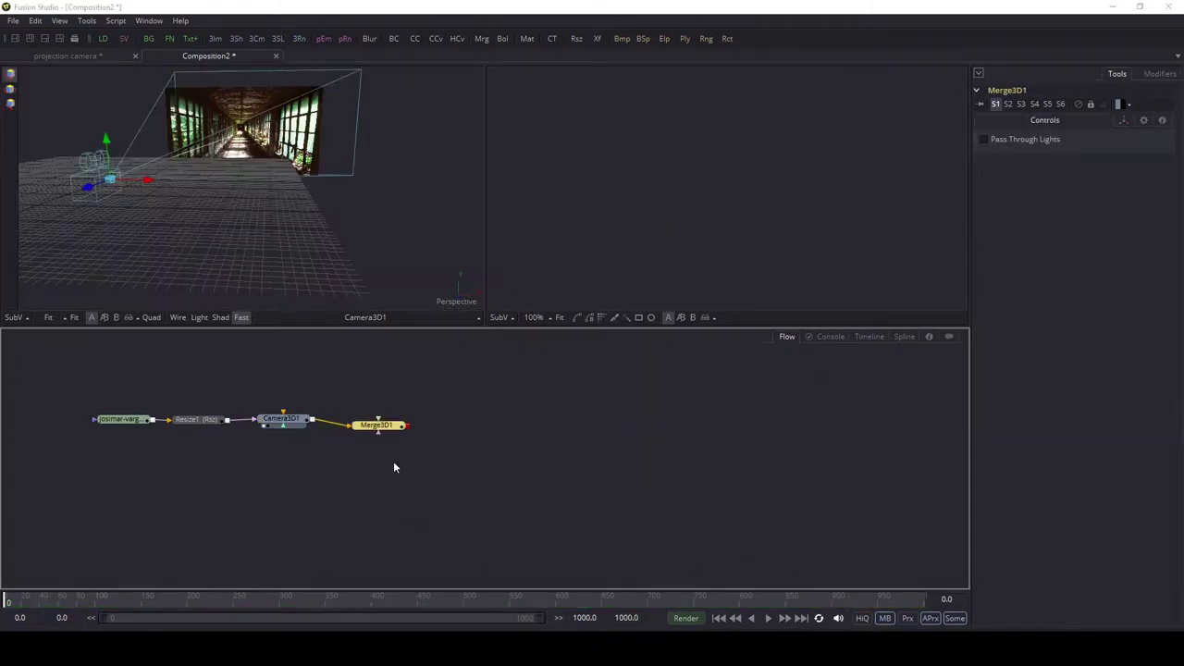
# Connect a new Image Plane 3D to the Merge 3D shown in the viewer and push the plane back to a Z offset of about -22.2
pyautogui.hotkey('shift', 'space')
pyautogui.write('image')
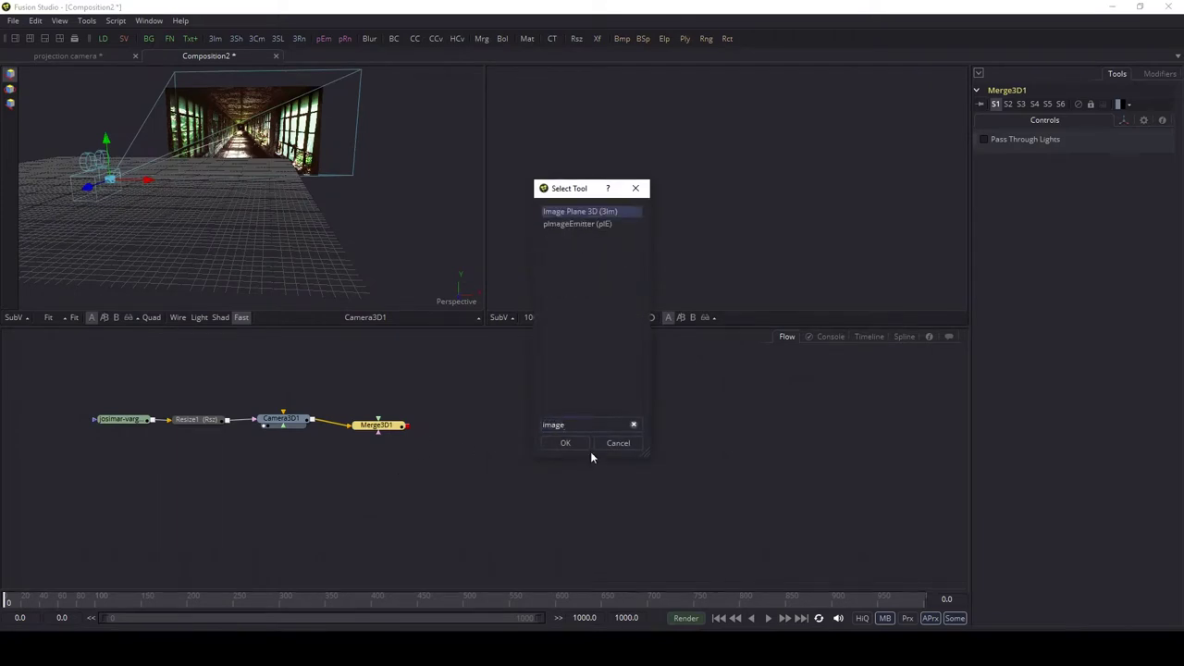
pyautogui.click(561, 443)
pyautogui.moveTo(287, 448); pyautogui.dragTo(339, 478)
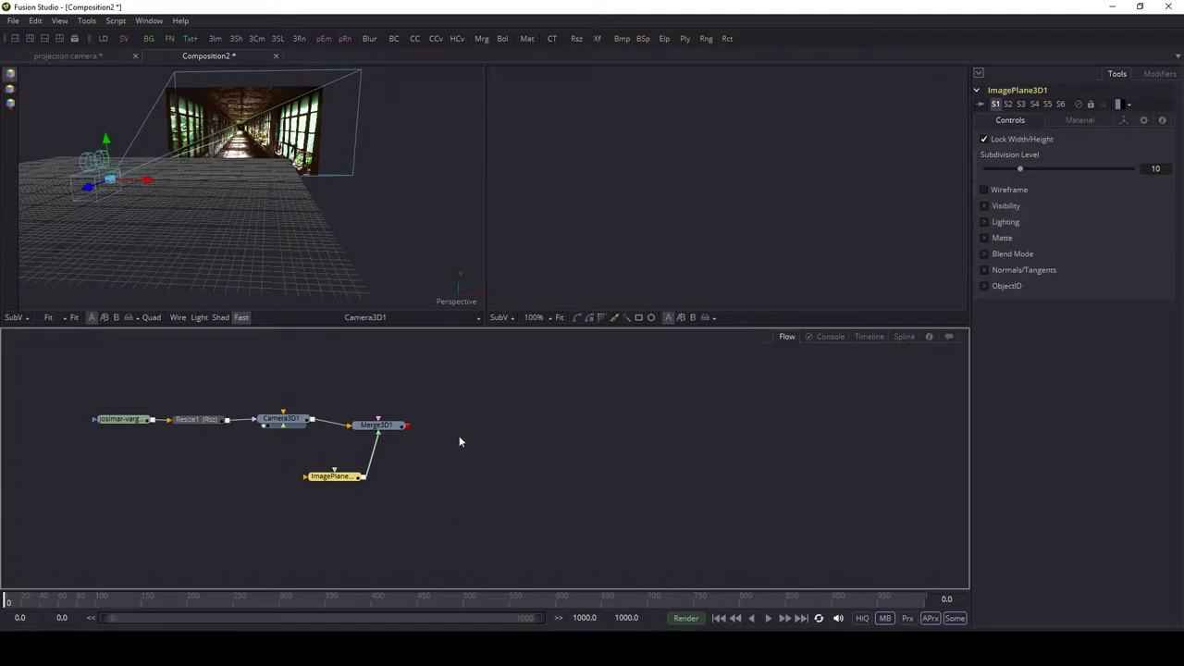
pyautogui.click(359, 432)
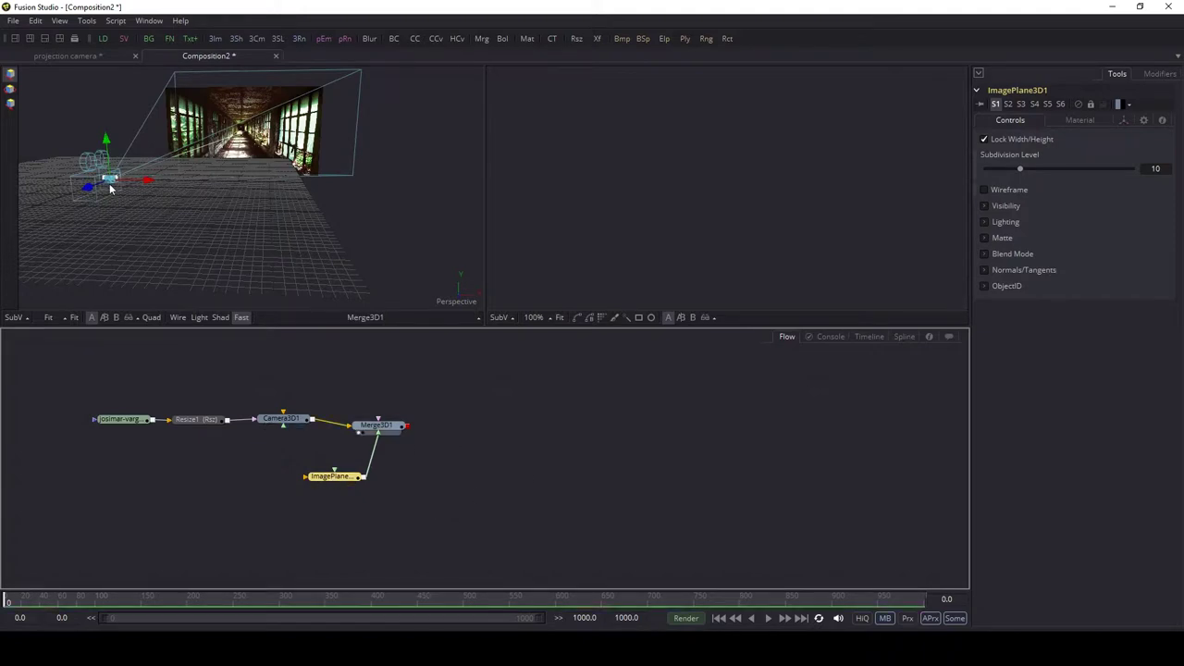
pyautogui.moveTo(111, 185); pyautogui.dragTo(344, 199)
# Disable the camera's own image plane and enable its camera projection
pyautogui.click(280, 418)
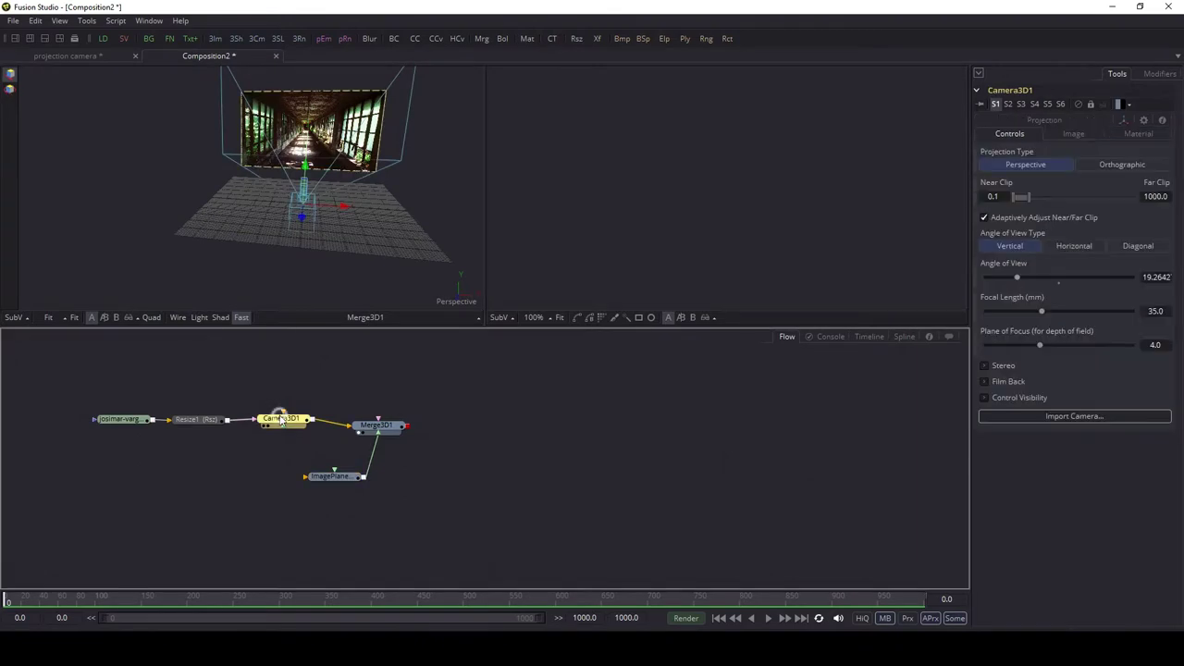
pyautogui.click(1072, 133)
pyautogui.click(985, 153)
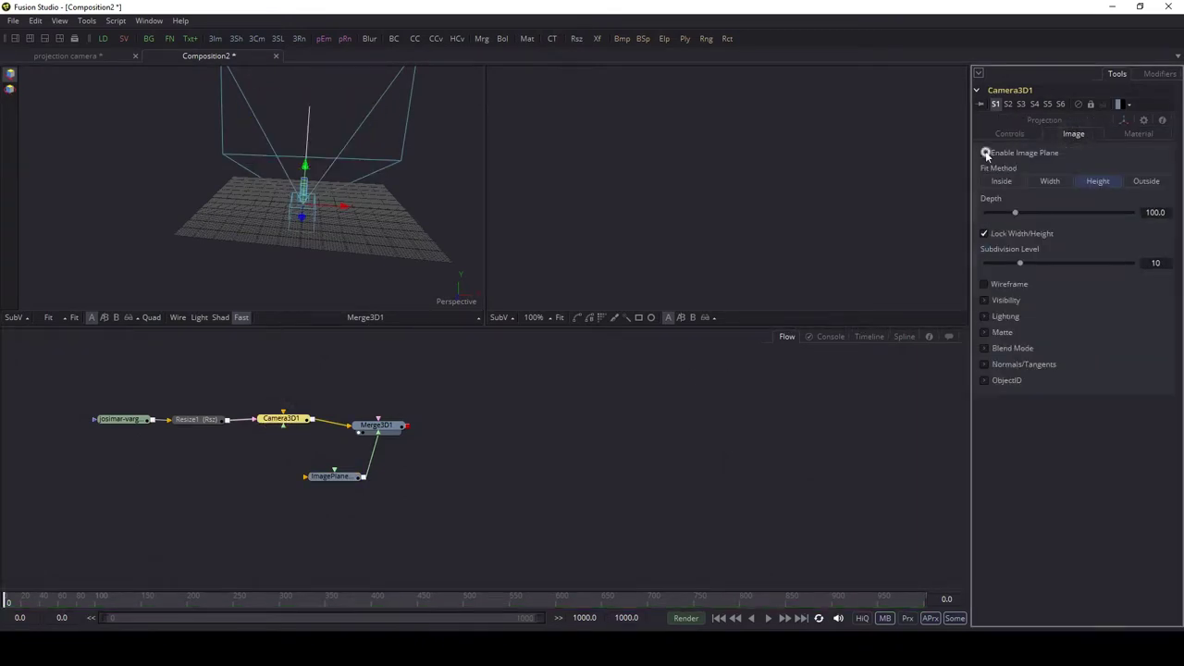
pyautogui.click(1044, 122)
pyautogui.click(984, 153)
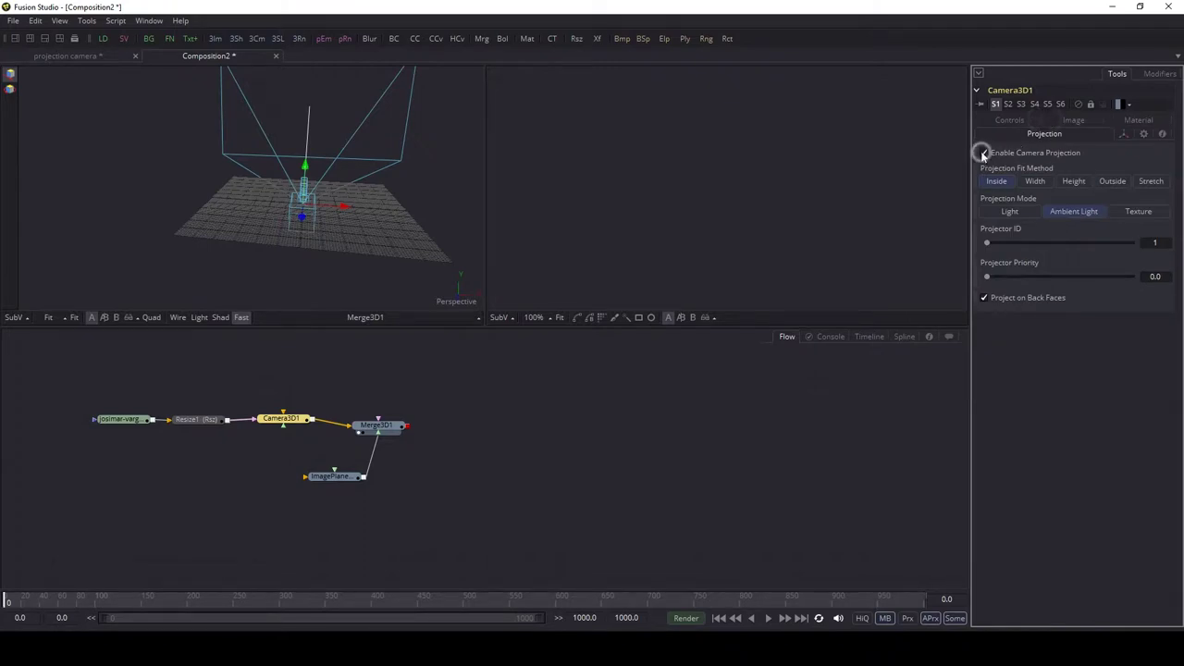
pyautogui.moveTo(315, 205); pyautogui.dragTo(351, 196)
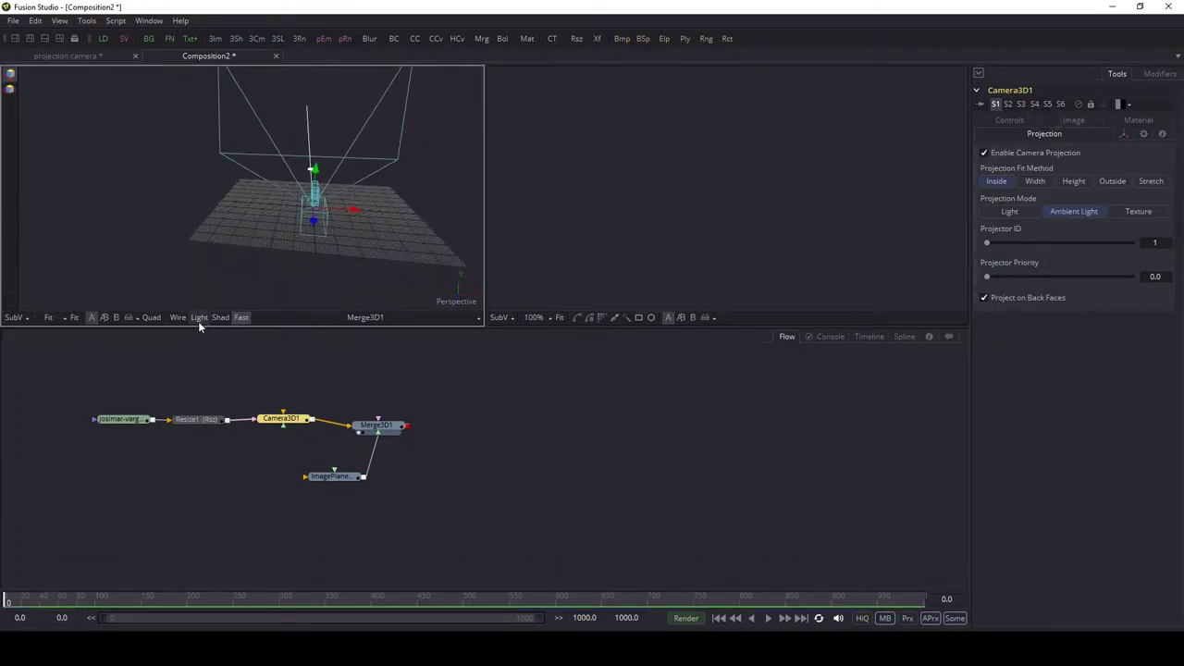
# Scale the Image Plane 3D uniformly to 5.0 and turn on lighting in the 3D view
pyautogui.click(338, 473)
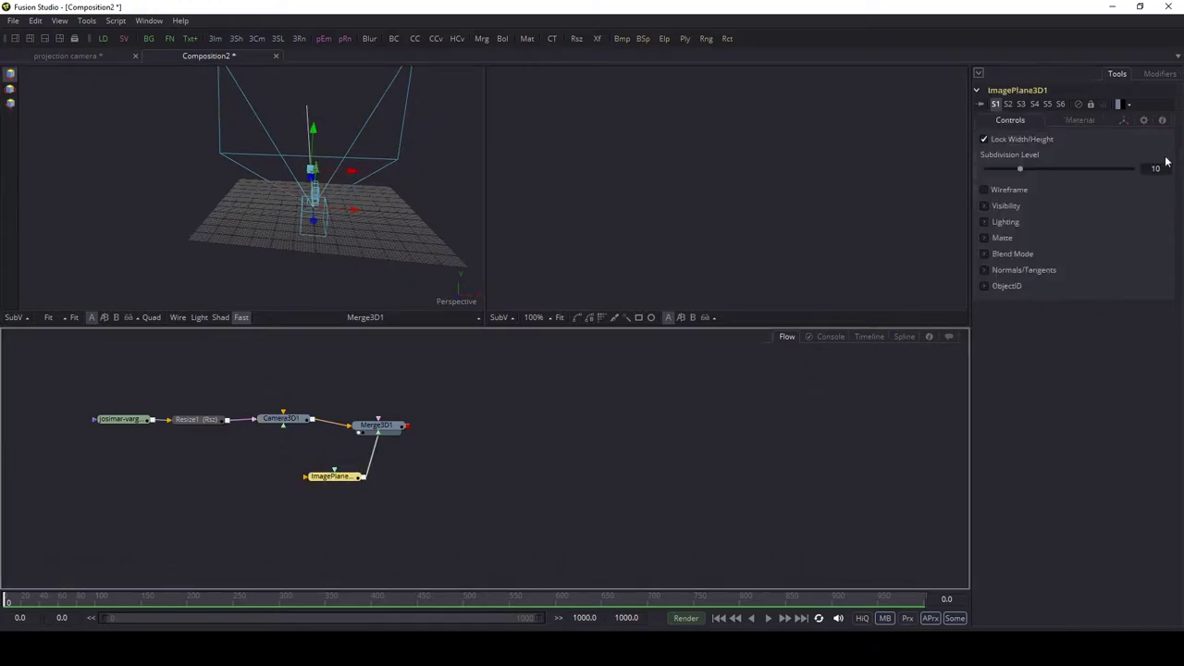
pyautogui.click(1123, 121)
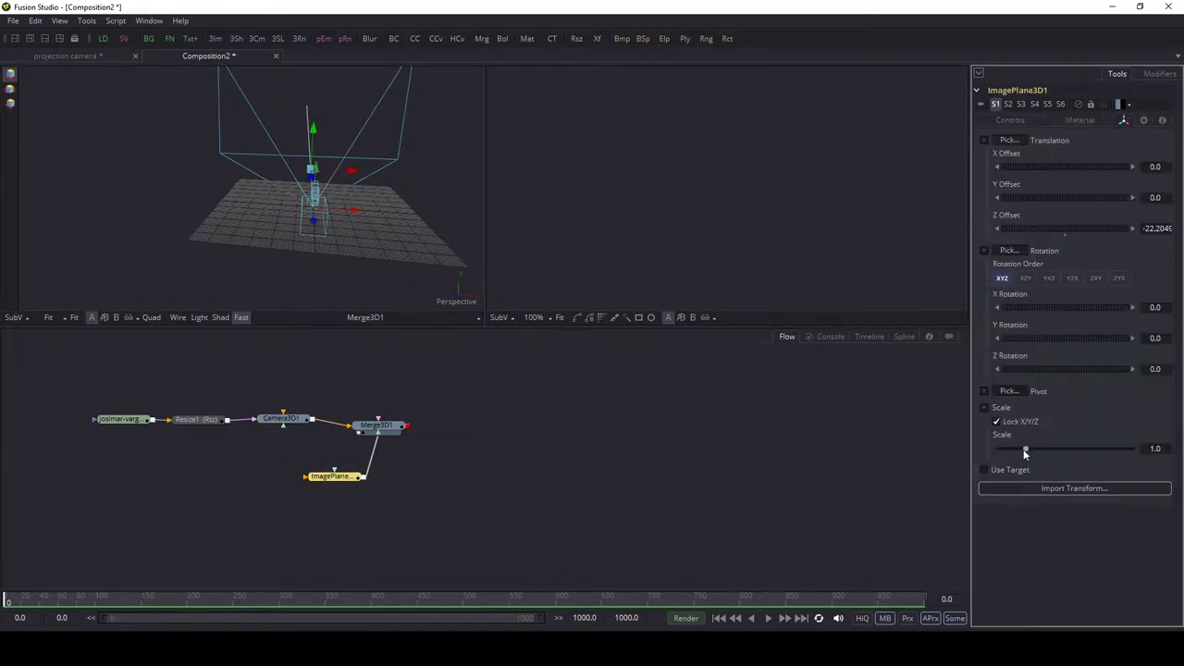
pyautogui.moveTo(1024, 449); pyautogui.dragTo(1144, 458)
pyautogui.click(202, 318)
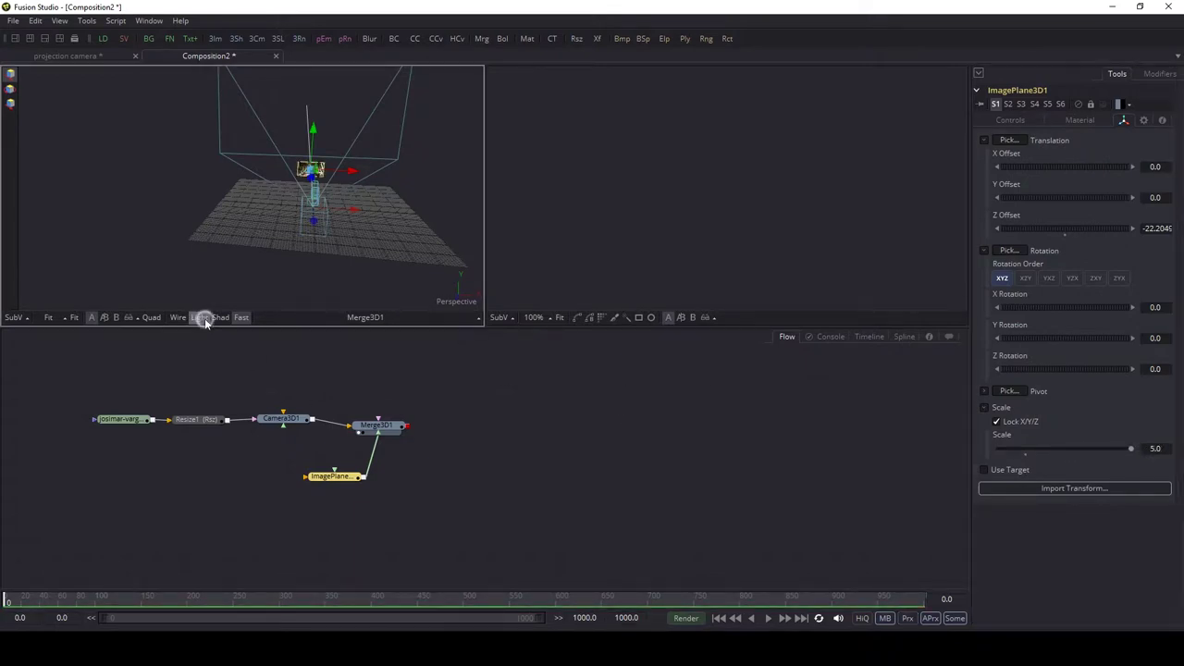
# Add a Renderer 3D after the Merge 3D, show it in the second viewer and enable its lighting
pyautogui.moveTo(340, 207); pyautogui.dragTo(319, 214)
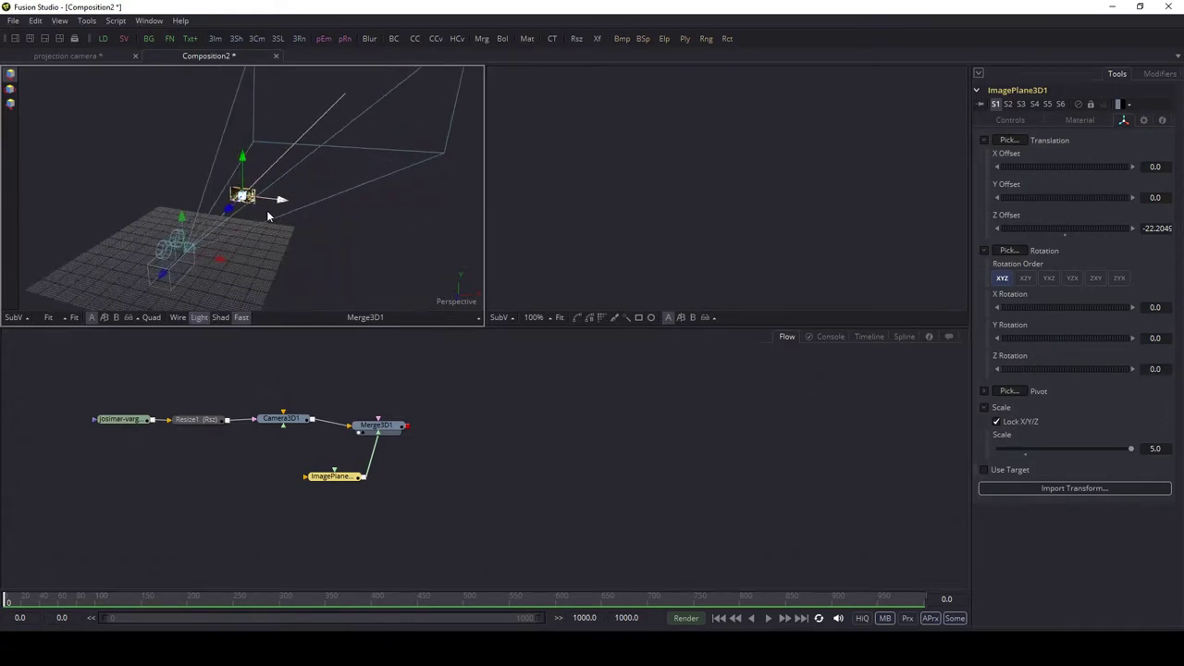
pyautogui.click(440, 459)
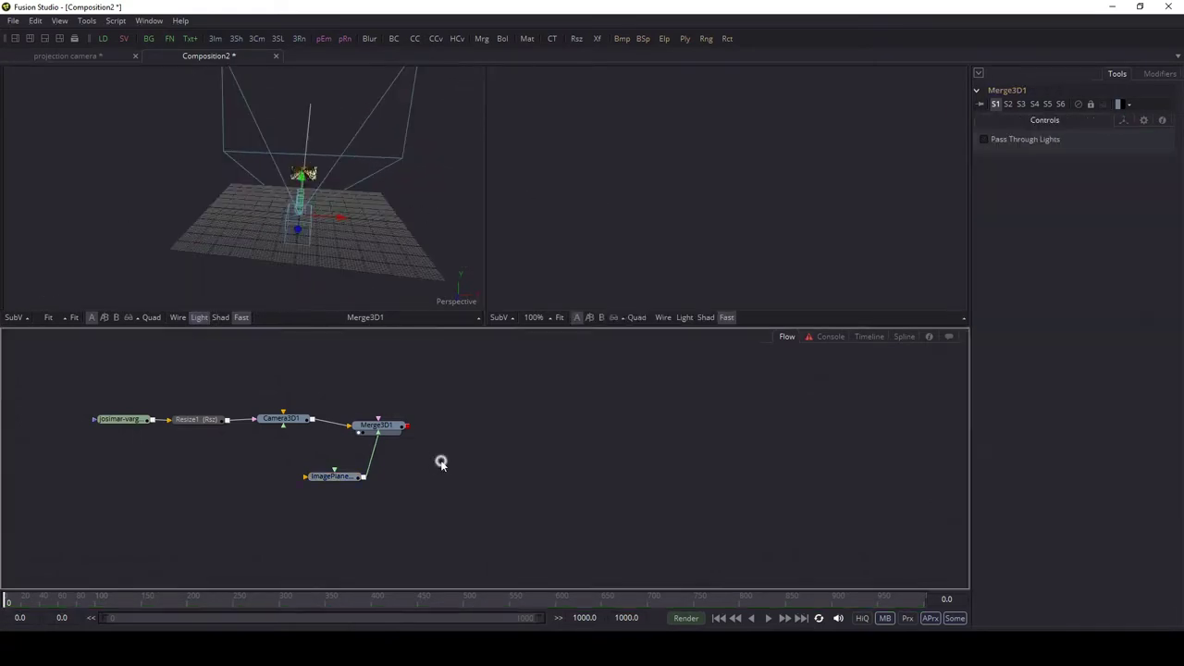
pyautogui.hotkey('ctrl', 'space')
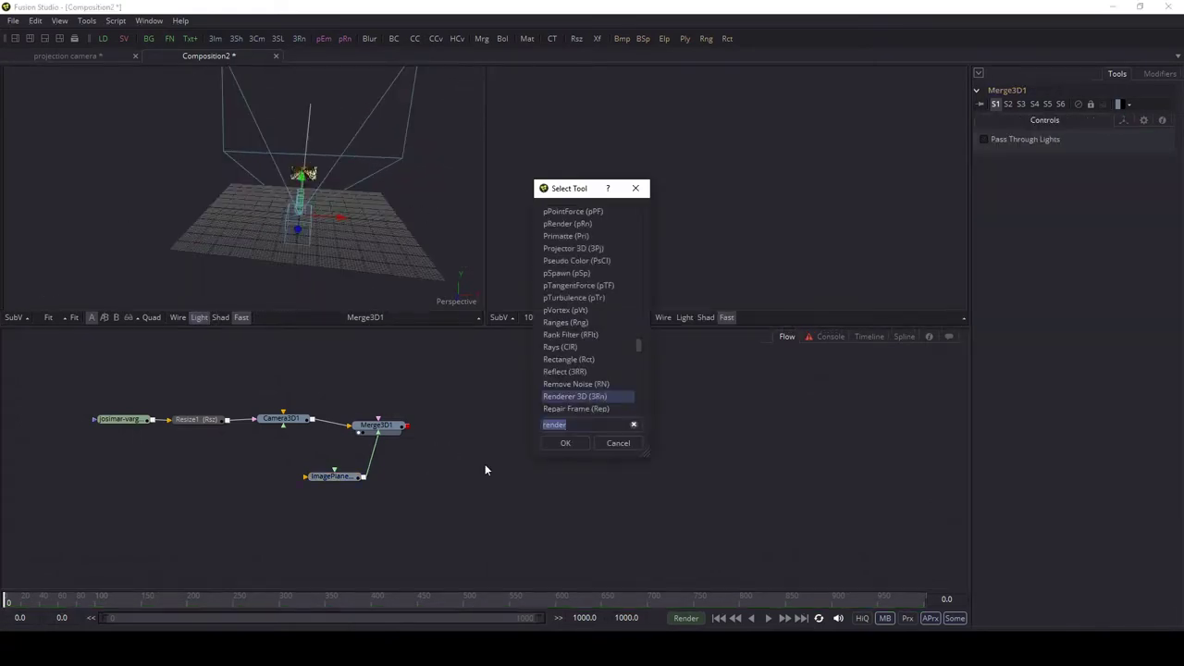
pyautogui.write('ren')
pyautogui.click(560, 443)
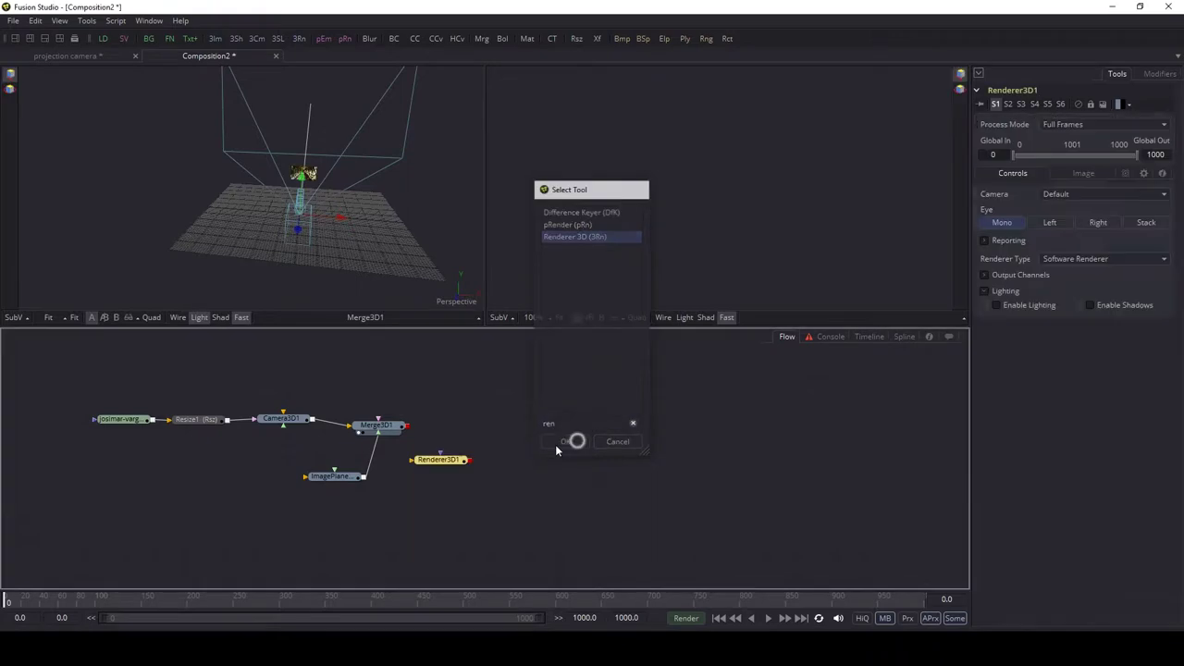
pyautogui.moveTo(433, 459); pyautogui.dragTo(491, 426)
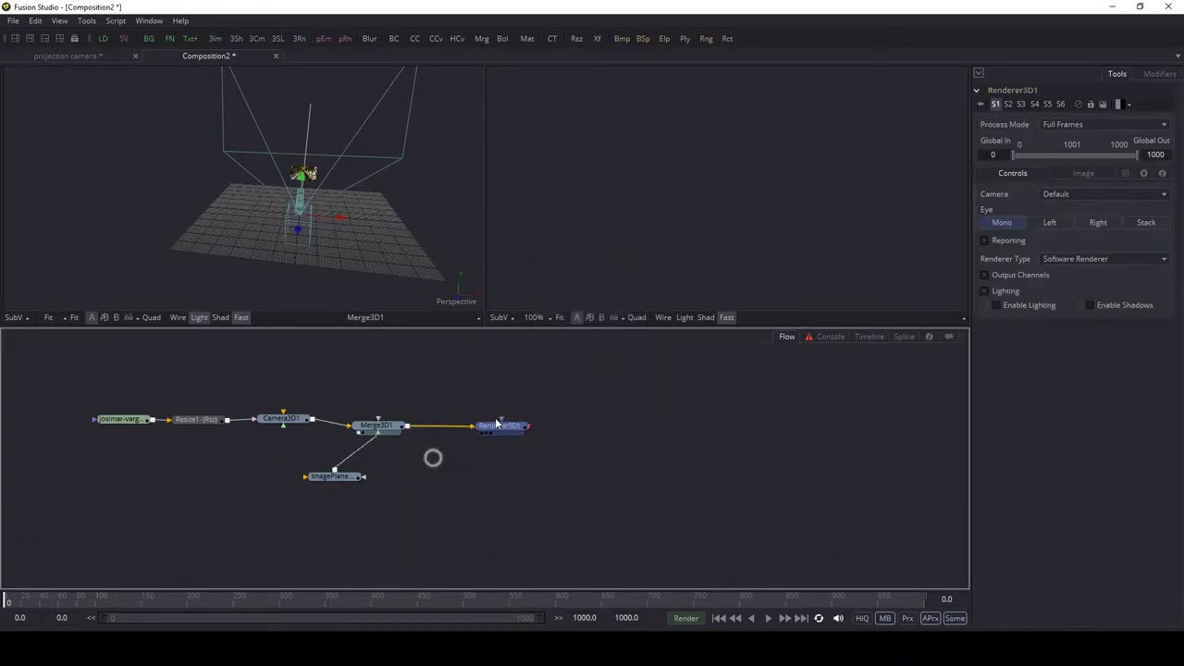
pyautogui.press('2')
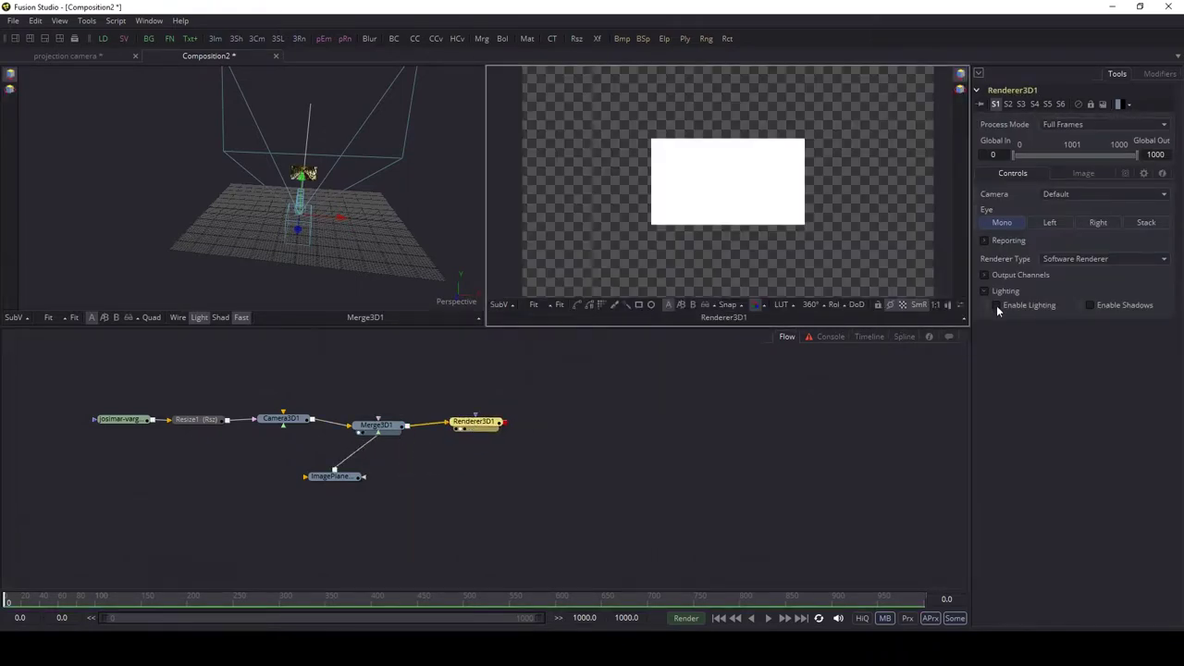
pyautogui.click(996, 305)
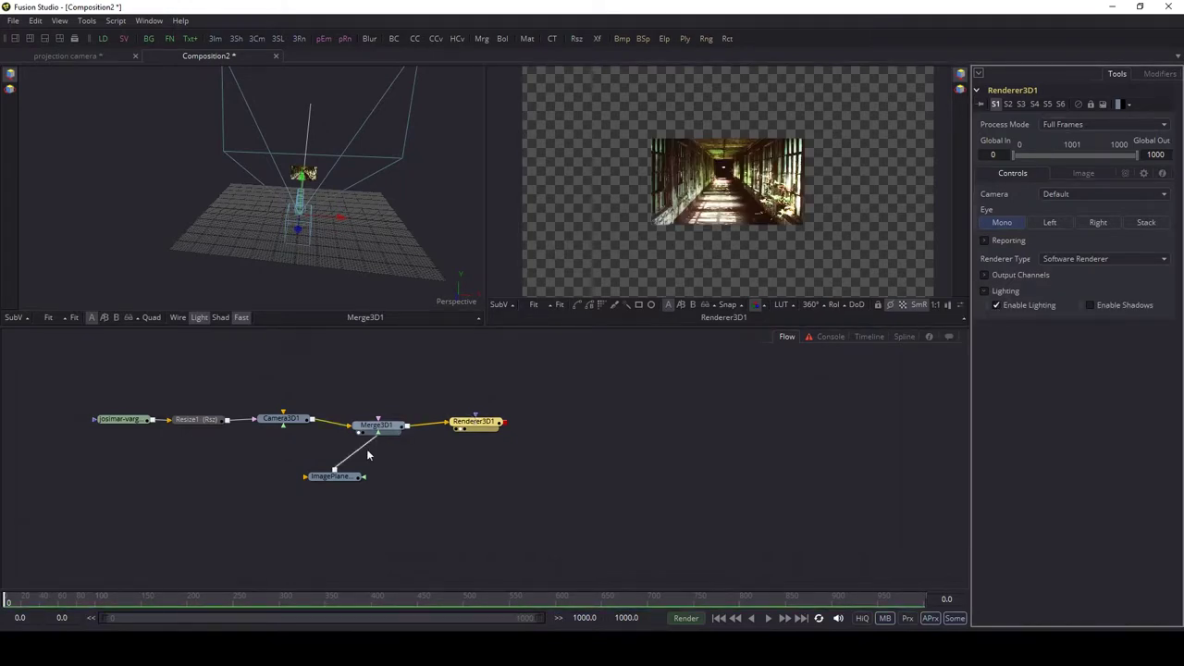
# Enlarge the Image Plane 3D uniformly to a scale of about 13.97
pyautogui.click(334, 478)
pyautogui.click(1124, 121)
pyautogui.doubleClick(1155, 448)
pyautogui.write('10')
pyautogui.press('Tab')
pyautogui.moveTo(1095, 449); pyautogui.dragTo(1070, 450)
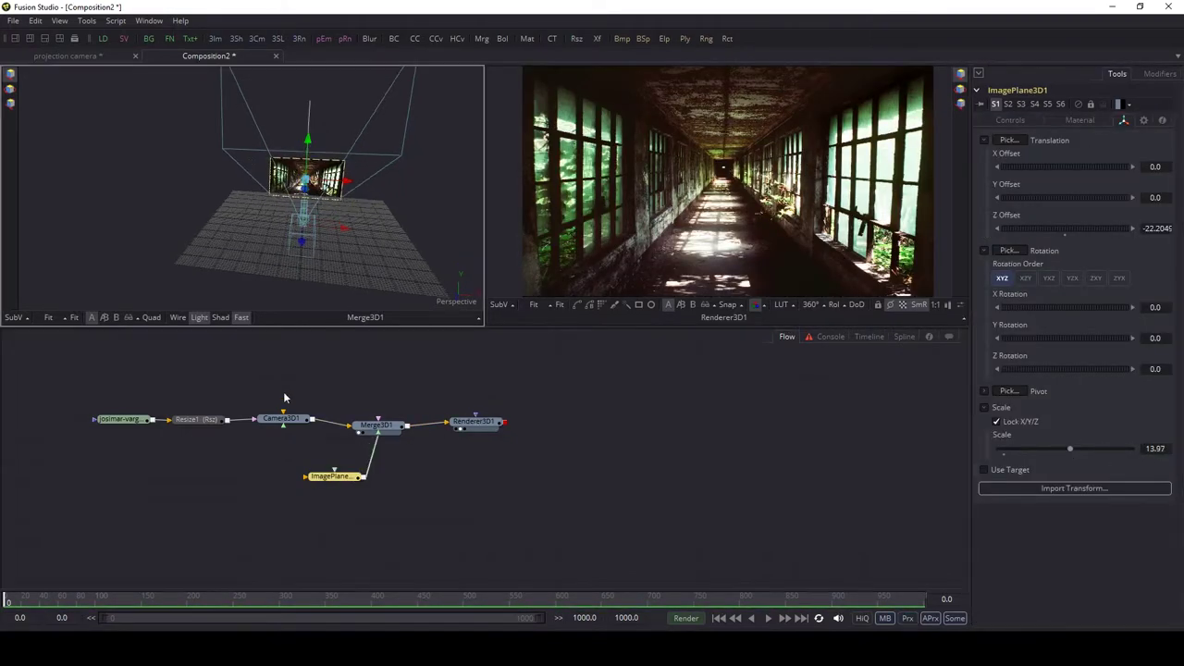
# Lock the Camera 3D node against changes
pyautogui.click(291, 419)
pyautogui.click(1090, 104)
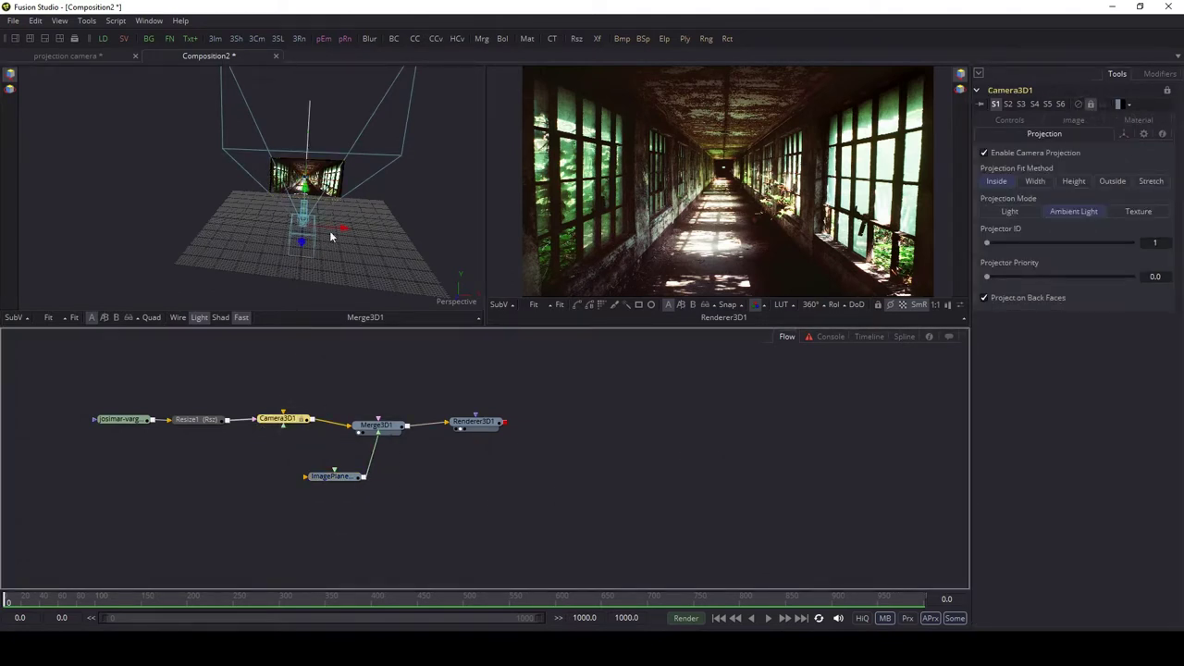
pyautogui.moveTo(342, 229); pyautogui.dragTo(301, 236)
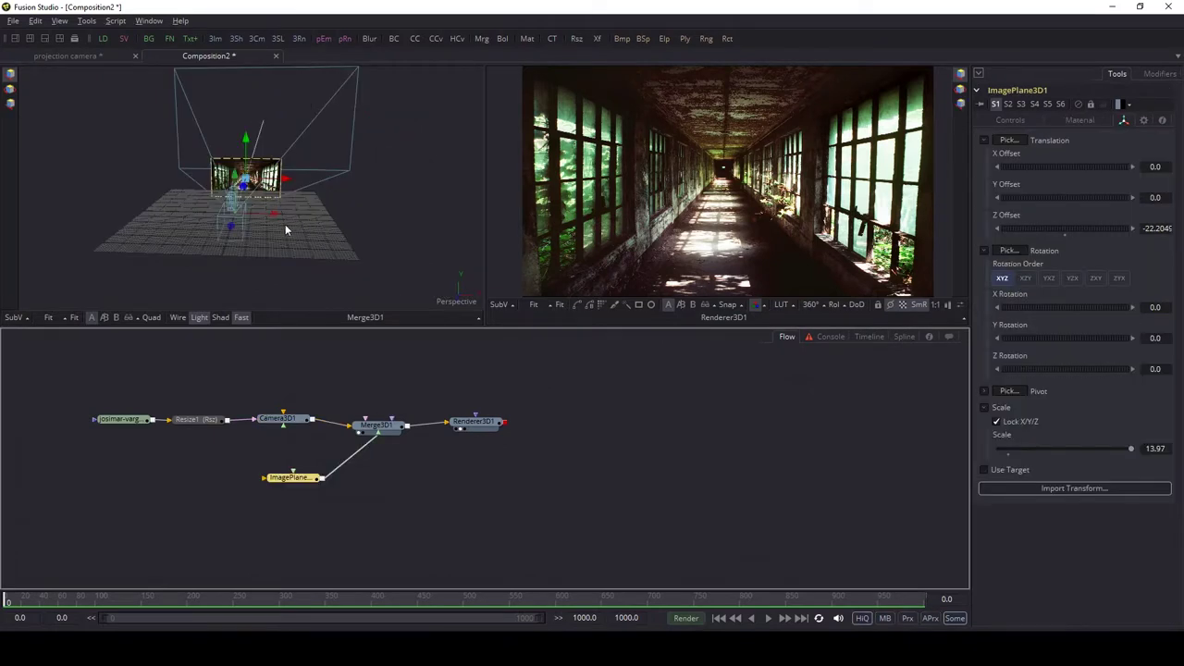
# Push the Image Plane 3D back to a Z offset of about -45.4 and scale it uniformly to 50
pyautogui.moveTo(284, 225); pyautogui.dragTo(192, 195)
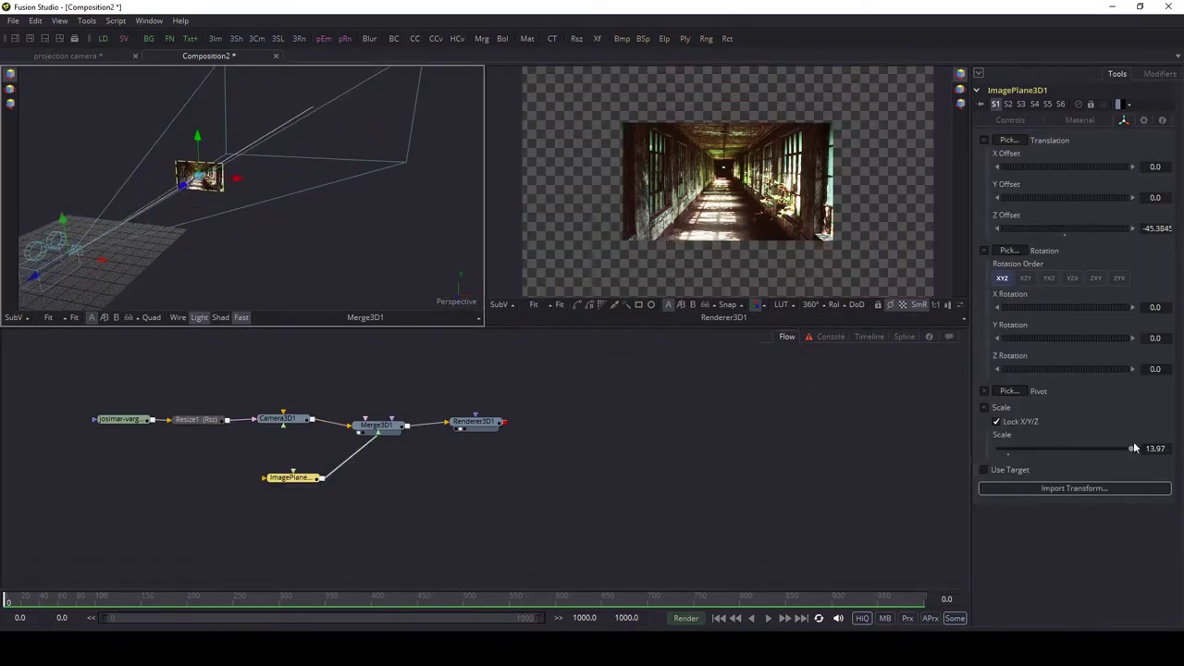
pyautogui.click(1156, 448)
pyautogui.write('50')
pyautogui.press('Tab')
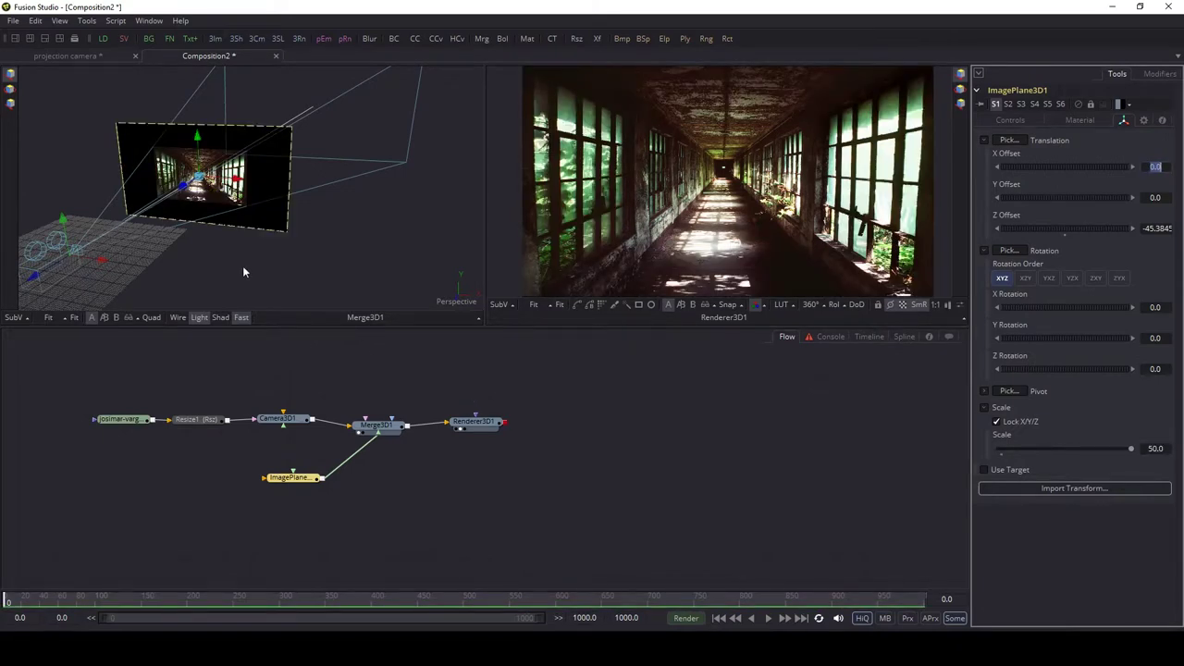
# Duplicate the Image Plane 3D, connect the copy to the Merge 3D and place its node below the merge
pyautogui.moveTo(142, 231); pyautogui.dragTo(233, 201)
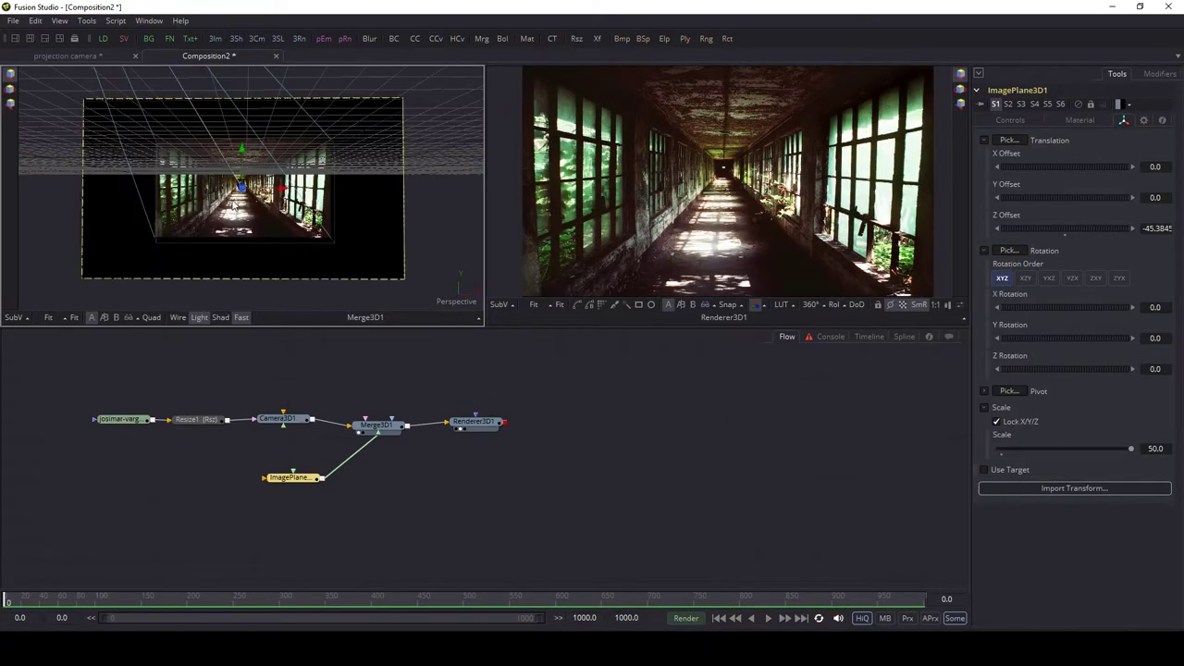
pyautogui.scroll(3, 234, 197)
pyautogui.scroll(3, 235, 198)
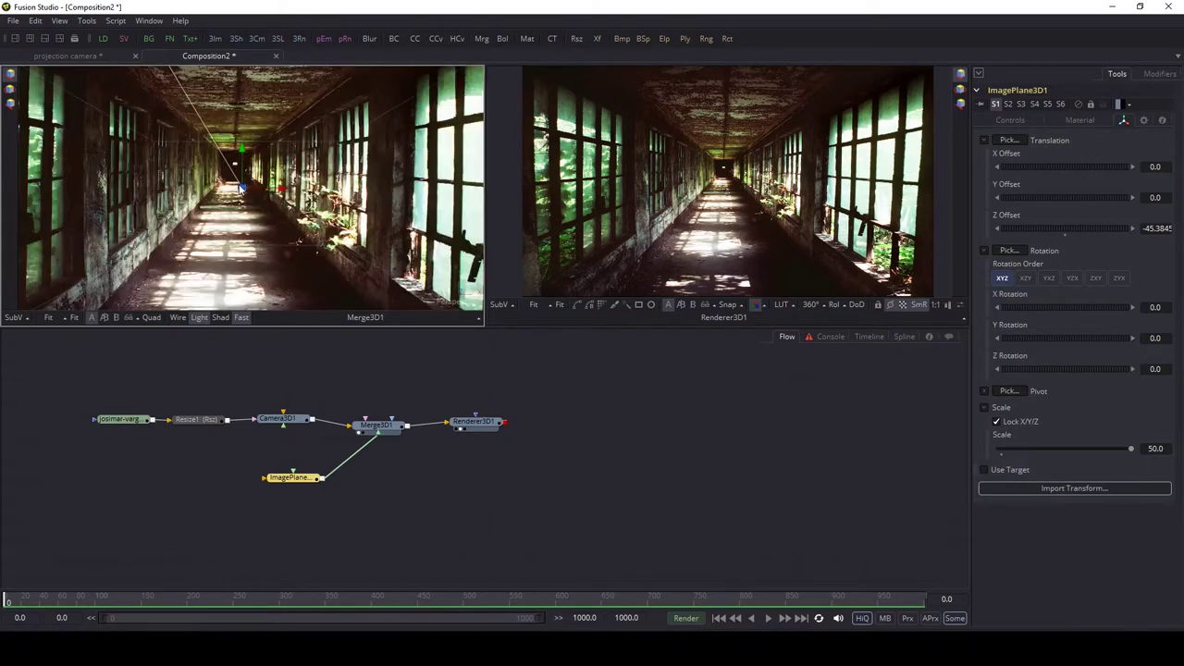
pyautogui.scroll(2, 240, 188)
pyautogui.moveTo(297, 479); pyautogui.dragTo(297, 472)
pyautogui.hotkey('ctrl', 'c')
pyautogui.click(368, 483)
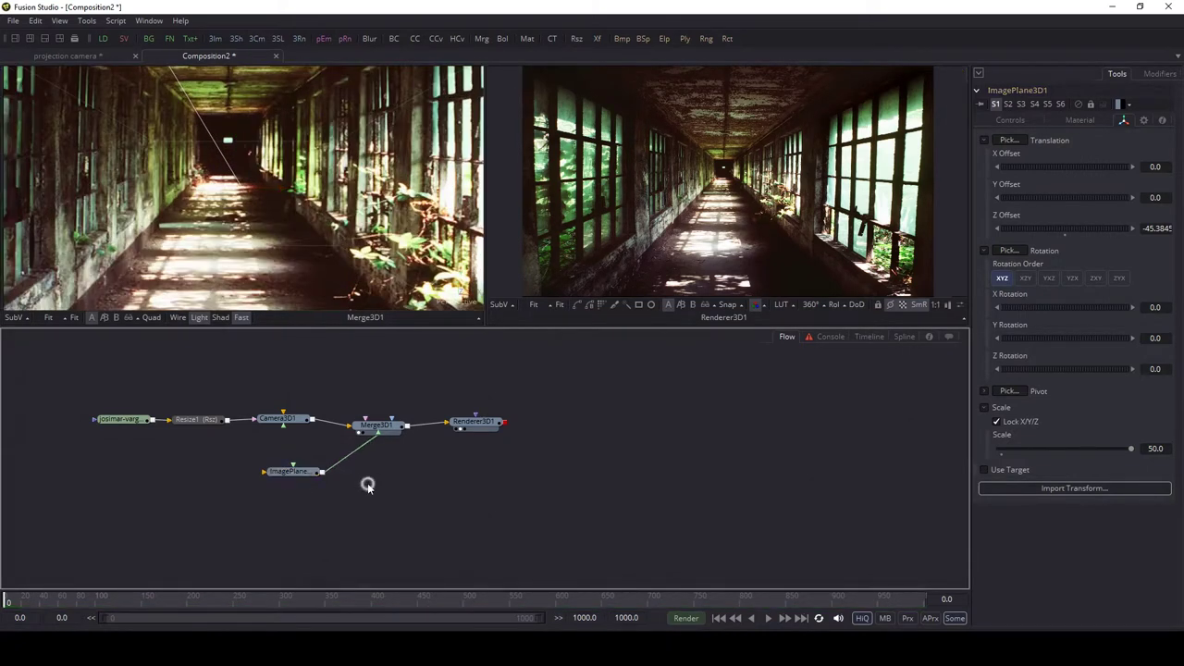
pyautogui.hotkey('ctrl', 'v')
pyautogui.moveTo(396, 481); pyautogui.dragTo(398, 436)
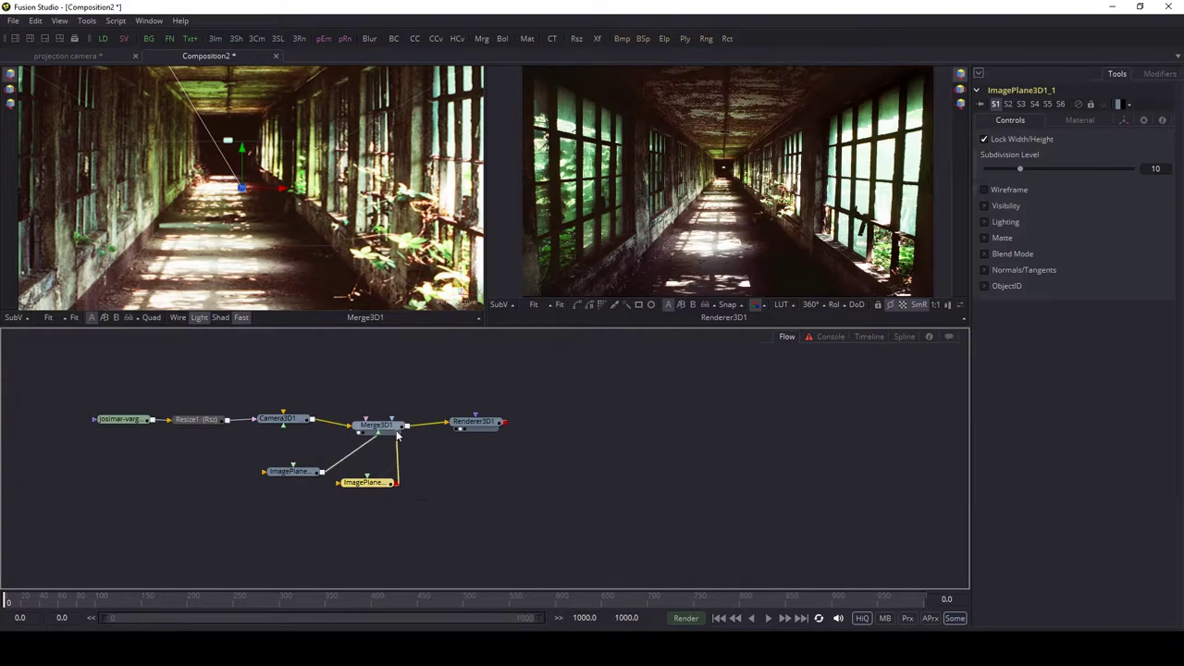
pyautogui.moveTo(369, 487); pyautogui.dragTo(399, 490)
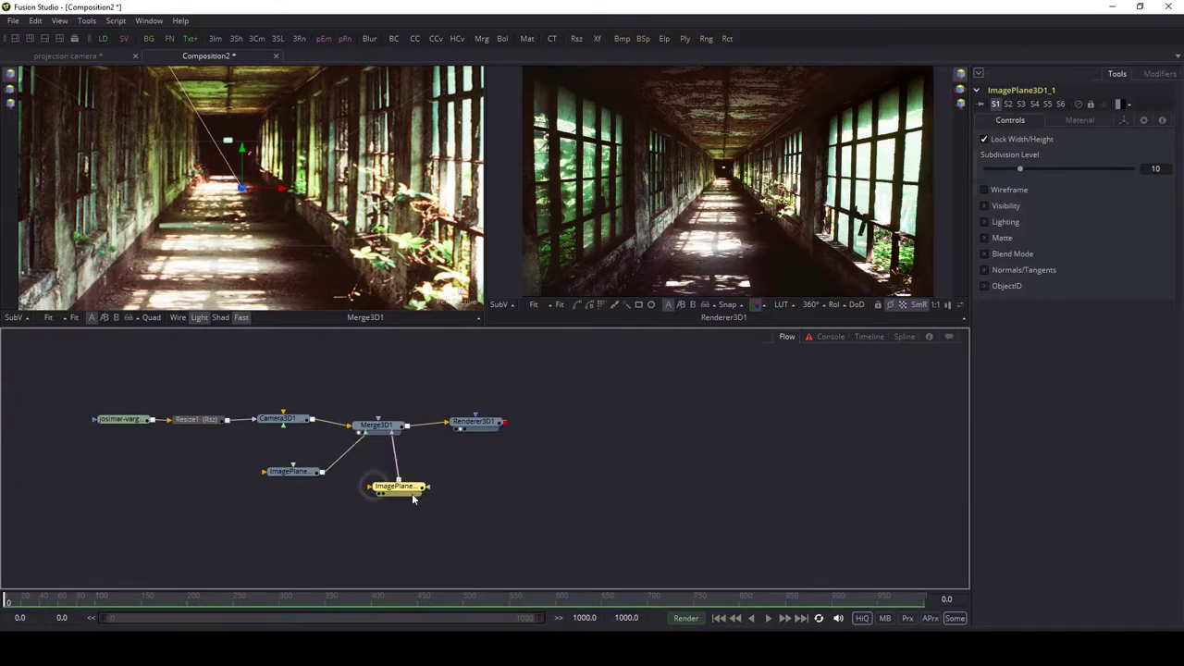
# Move the copied image plane to the far end of the corridor floor, at about X -0.21 and Y 0.28
pyautogui.moveTo(285, 193); pyautogui.dragTo(231, 139)
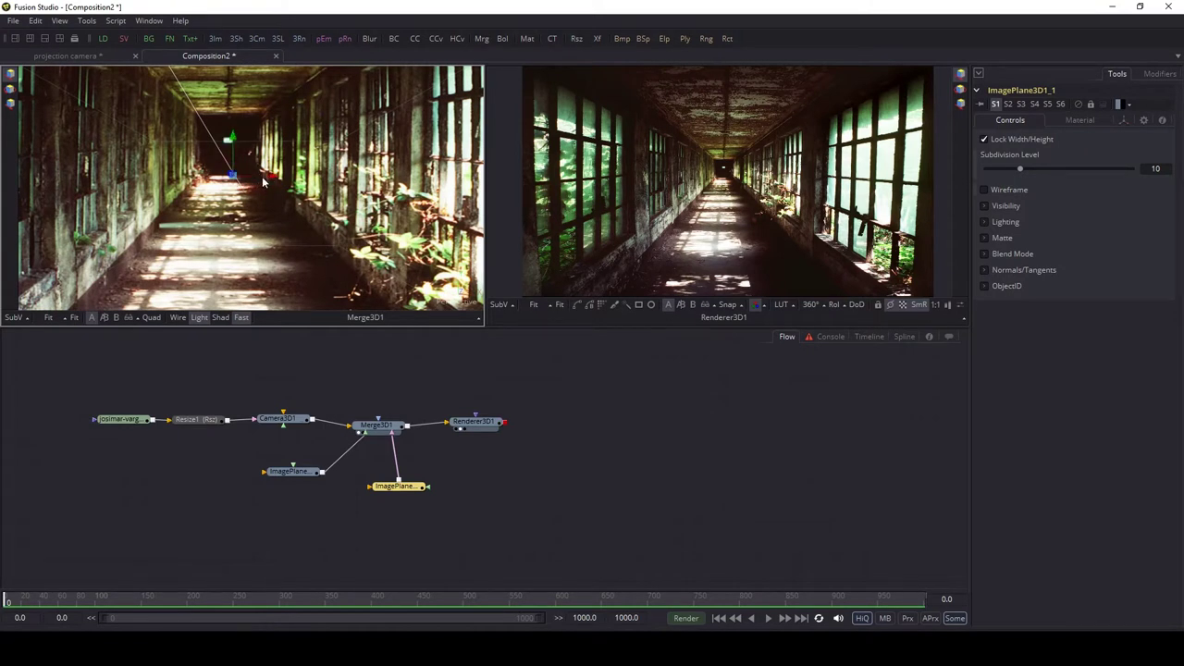
pyautogui.moveTo(272, 179); pyautogui.dragTo(269, 178)
pyautogui.moveTo(231, 177); pyautogui.dragTo(230, 175)
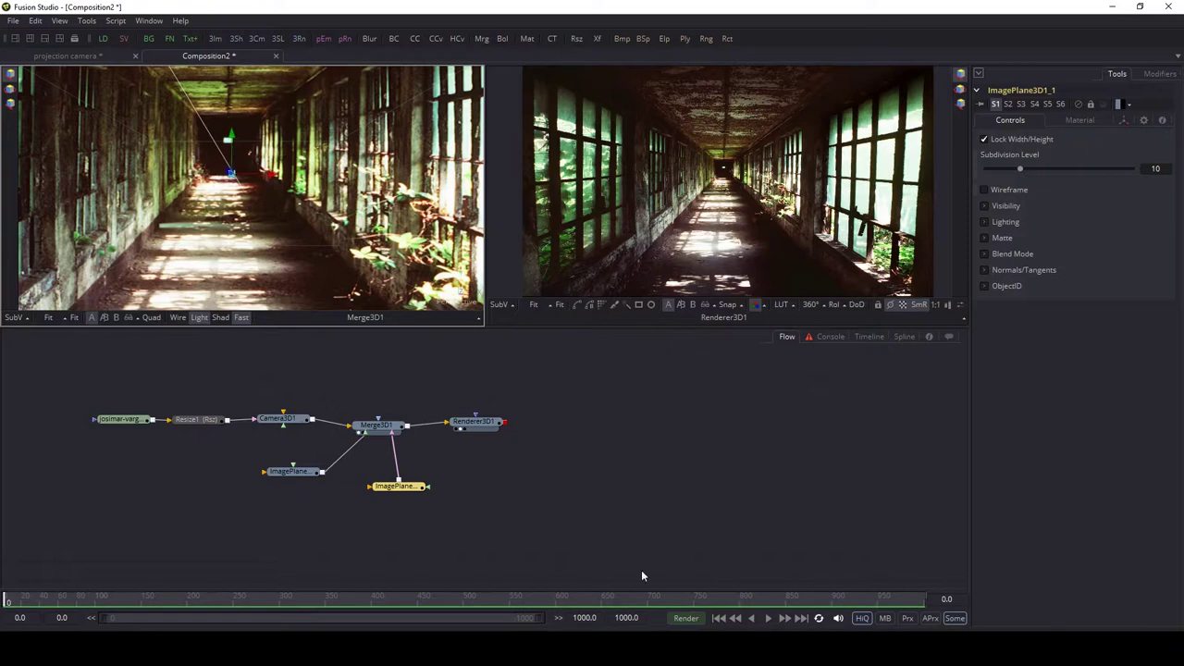
# Tilt the copied image plane about its X axis to -64.0 degrees for the corridor floor
pyautogui.click(1125, 121)
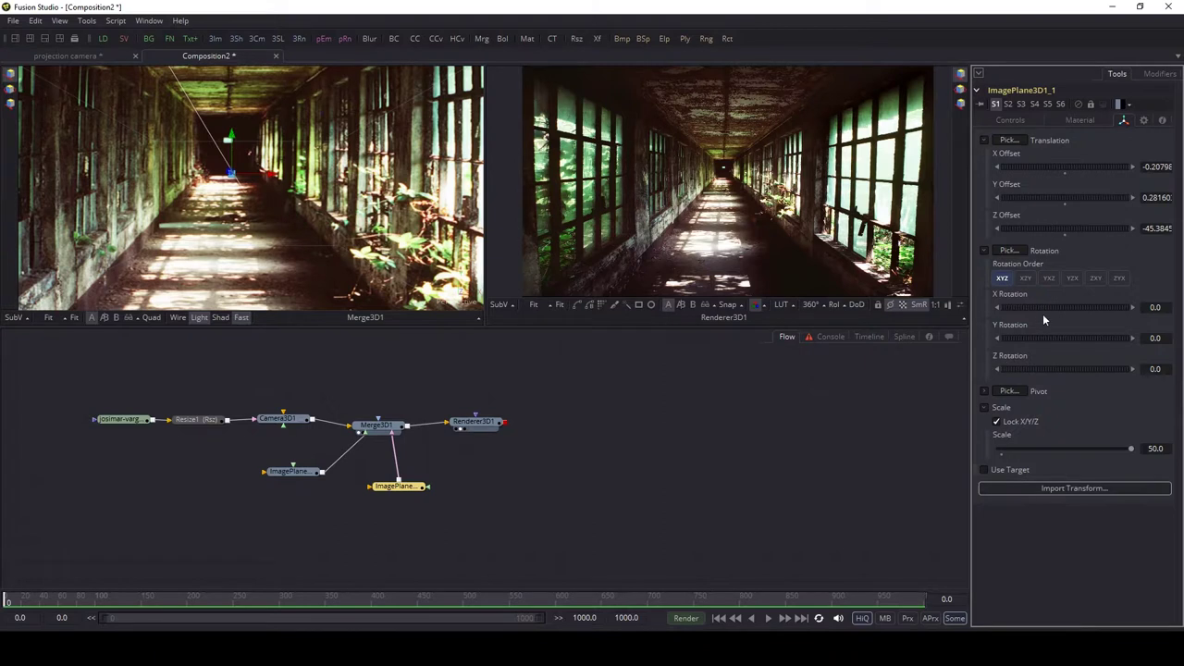
pyautogui.moveTo(1041, 305); pyautogui.dragTo(1047, 307)
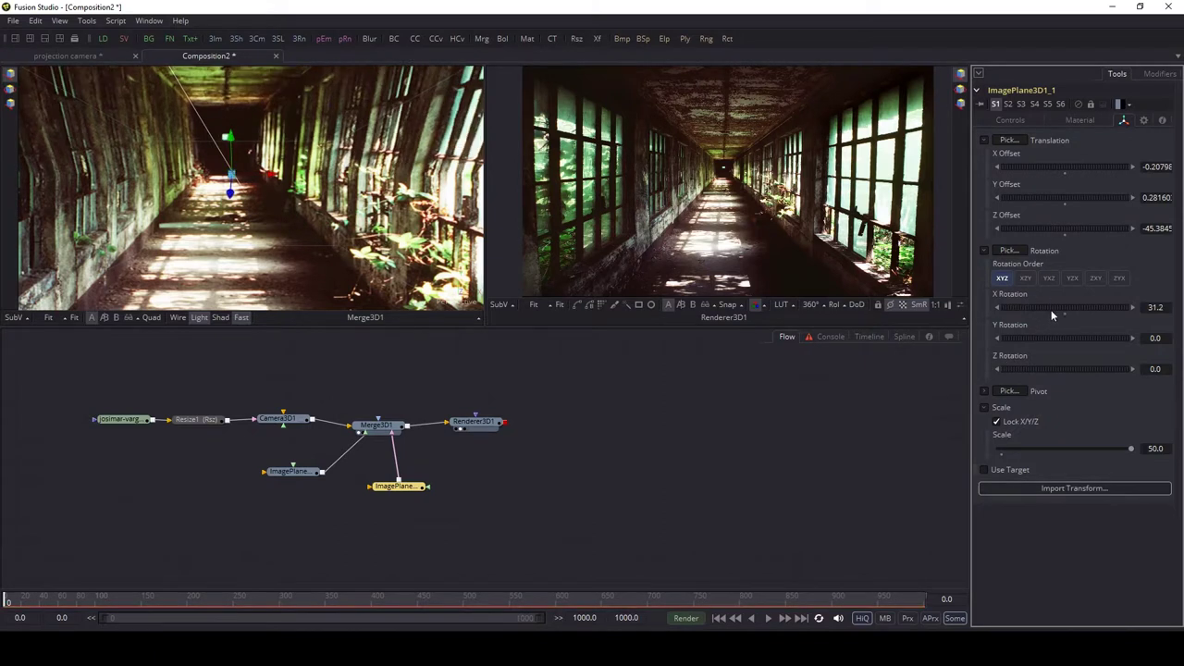
pyautogui.moveTo(1051, 310); pyautogui.dragTo(1025, 321)
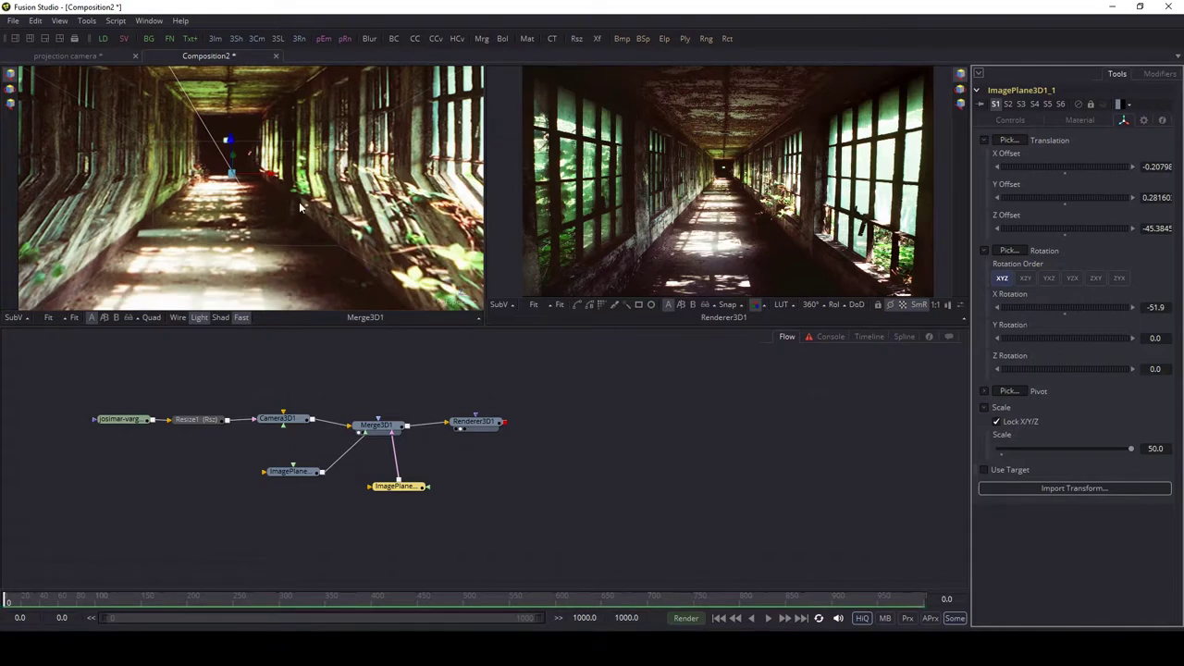
pyautogui.scroll(-5, 284, 195)
pyautogui.moveTo(271, 213); pyautogui.dragTo(465, 230)
pyautogui.moveTo(1067, 309); pyautogui.dragTo(1068, 313)
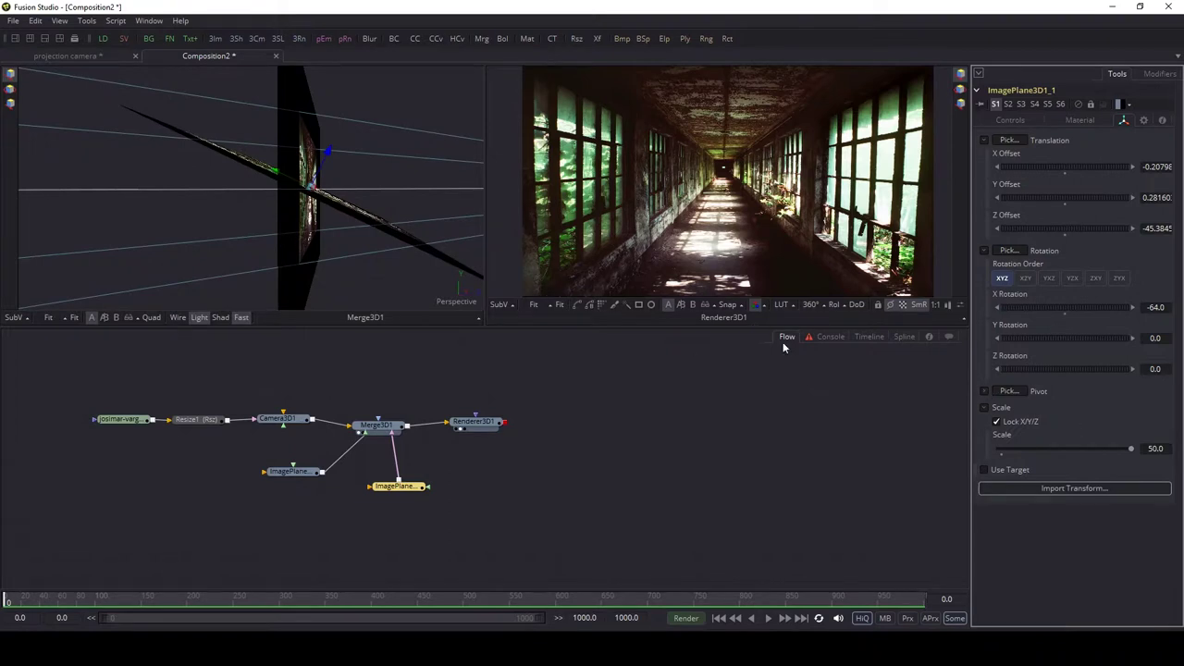
# Unlock the floor plane's X/Y/Z scale and set its Y scale to 50
pyautogui.moveTo(321, 222); pyautogui.dragTo(297, 228)
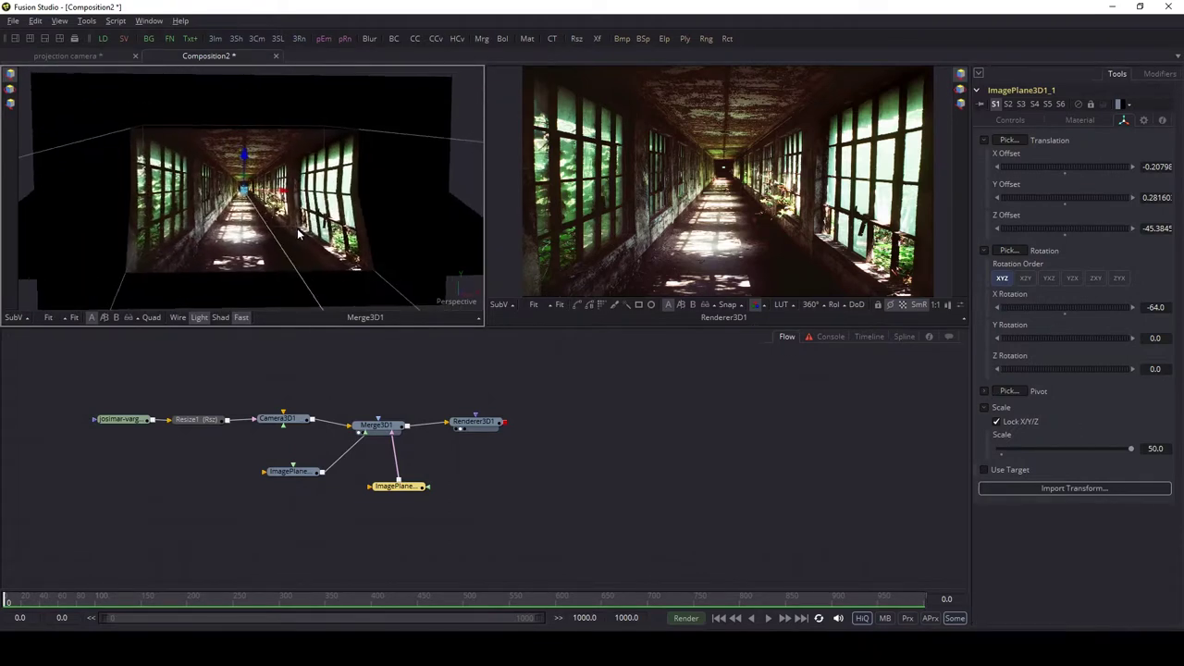
pyautogui.click(997, 422)
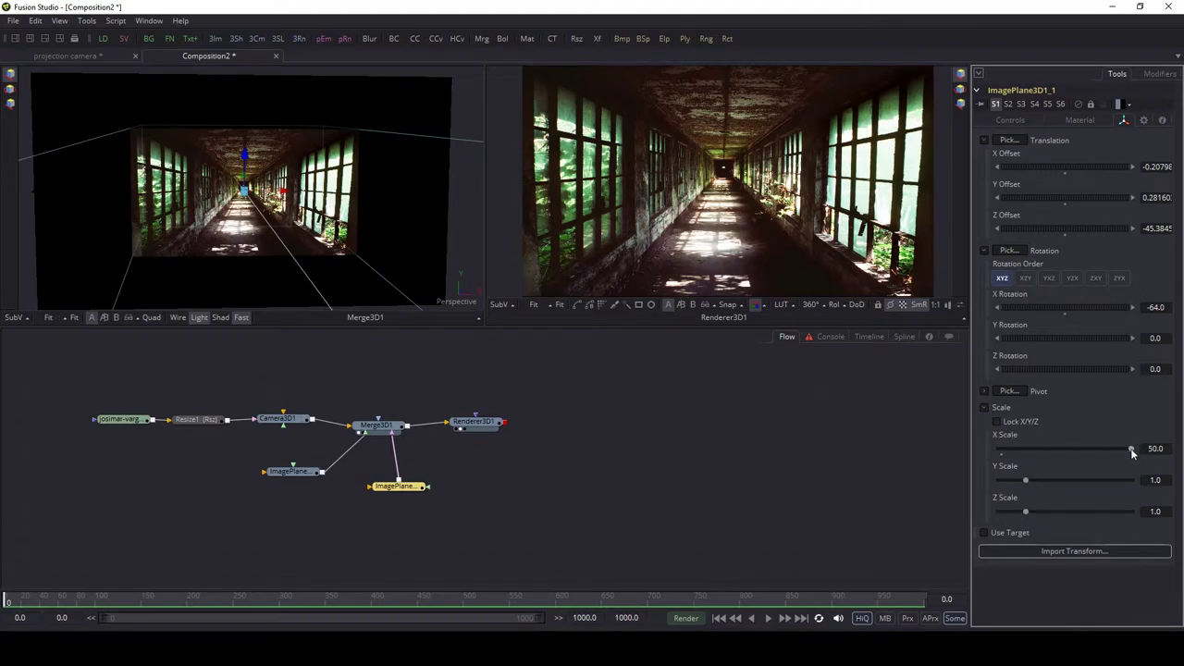
pyautogui.write('50')
pyautogui.press('Tab')
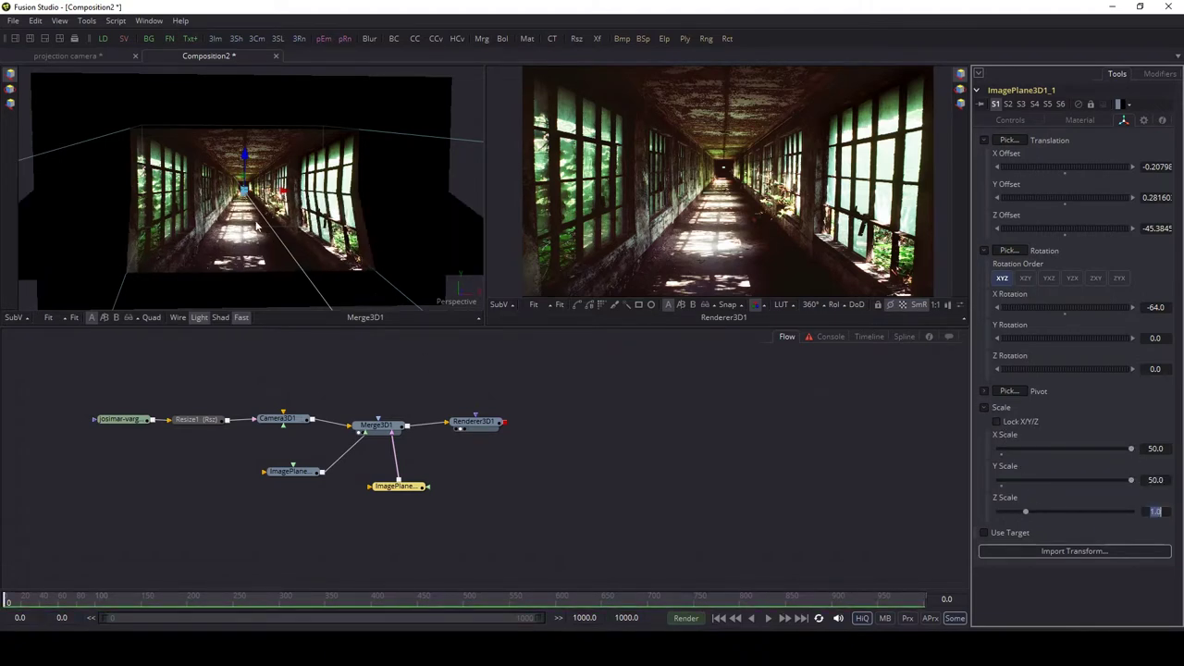
pyautogui.moveTo(257, 227); pyautogui.dragTo(189, 217)
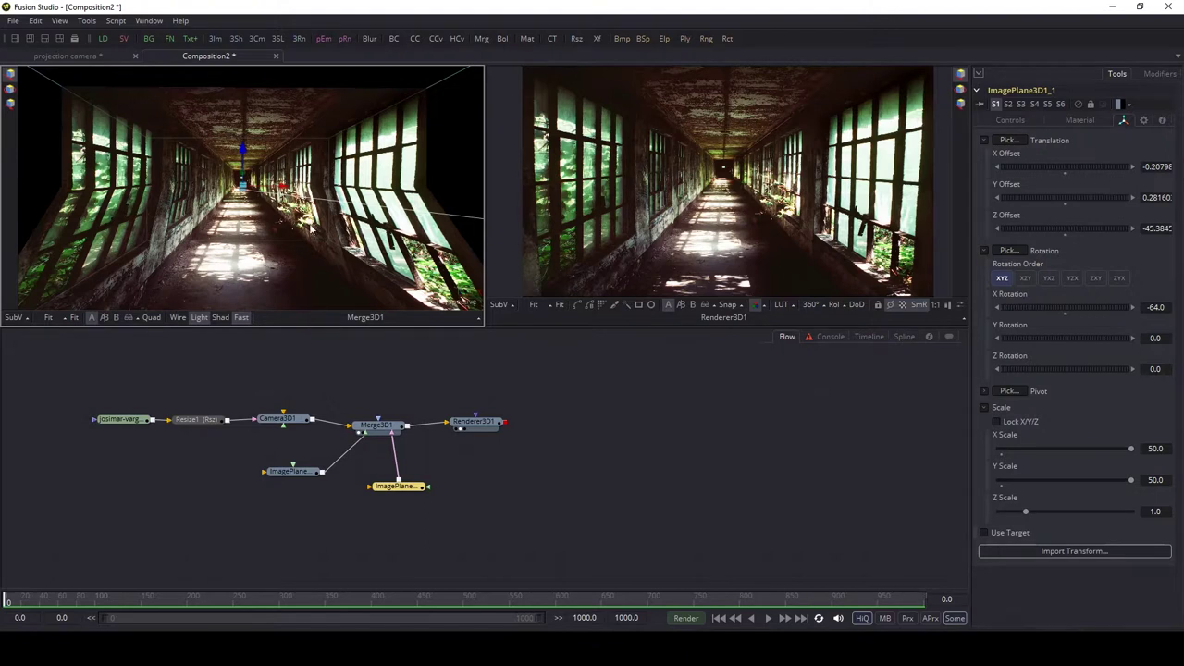
# Paste another copy of the original image plane, connect it to the Merge 3D and arrange its node beside the floor plane's
pyautogui.click(446, 465)
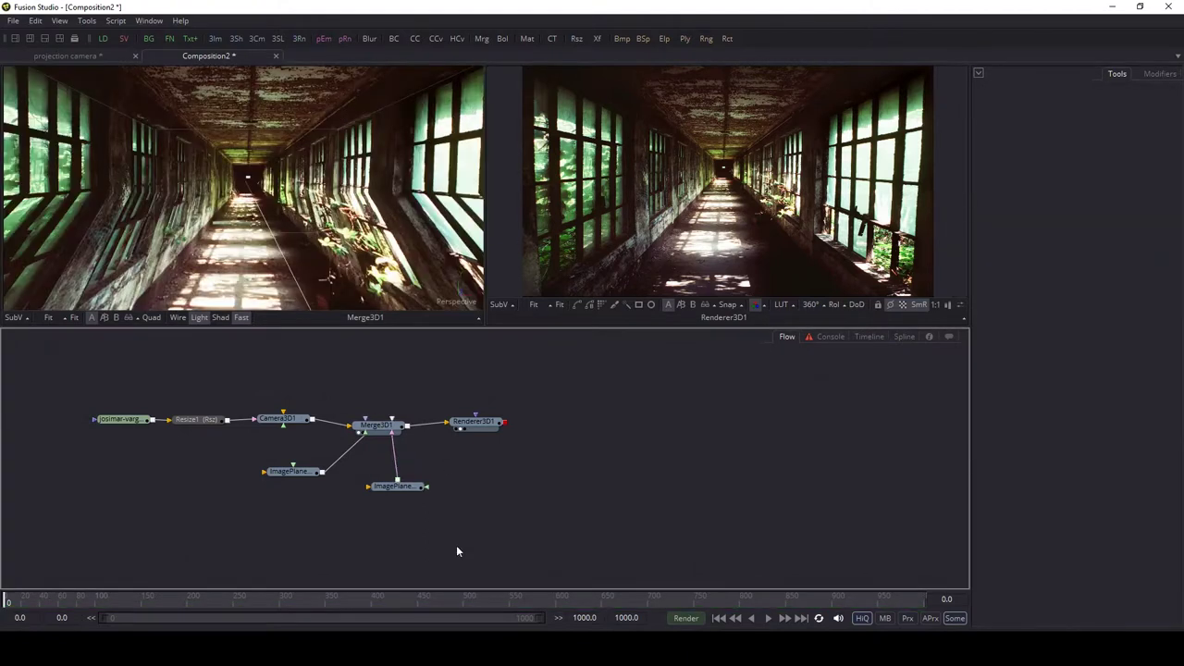
pyautogui.click(309, 476)
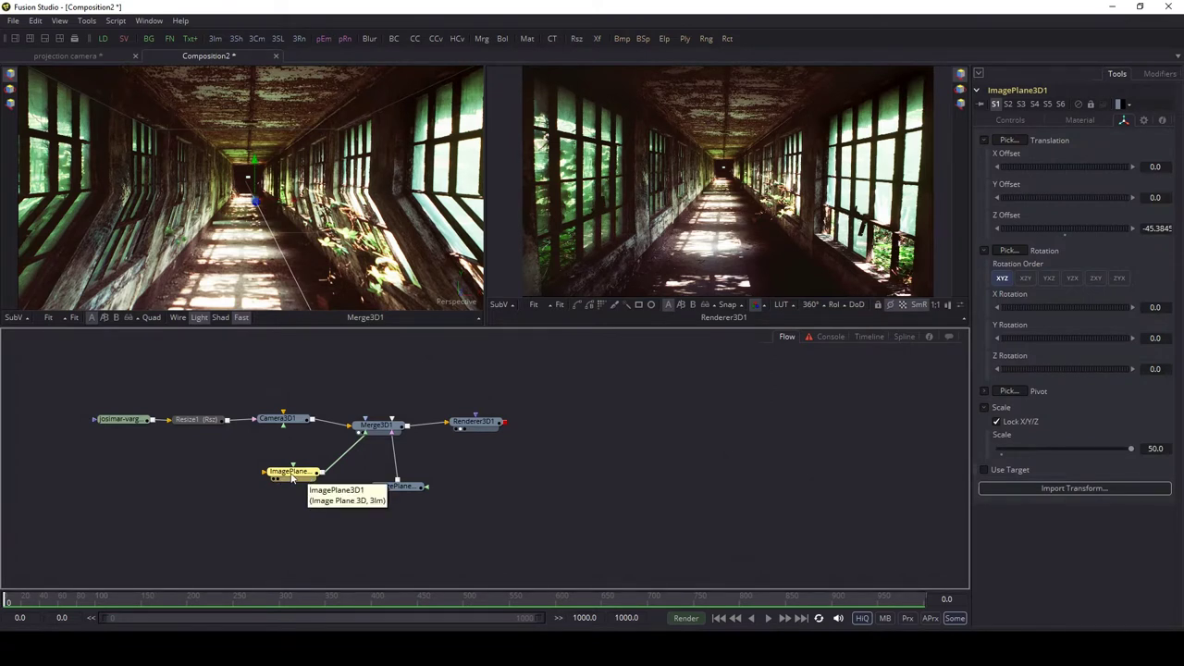
pyautogui.hotkey('ctrl', 'v')
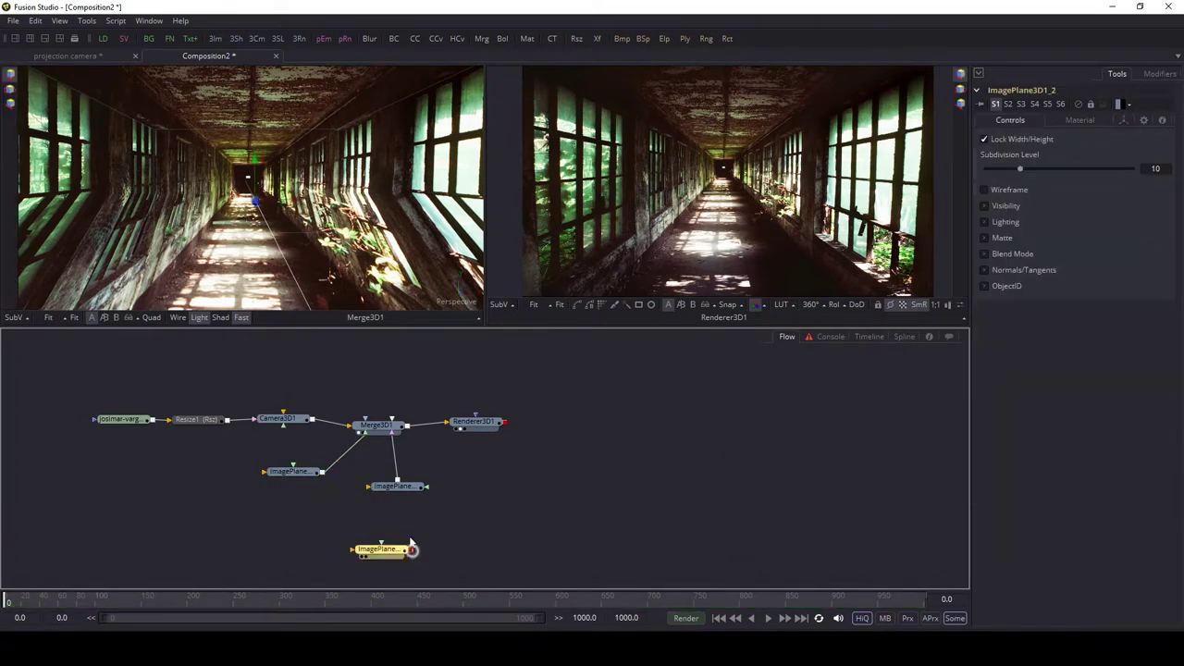
pyautogui.moveTo(412, 549); pyautogui.dragTo(376, 425)
pyautogui.moveTo(388, 553); pyautogui.dragTo(490, 486)
# Move the new image plane to the far end of the corridor's right wall, at about X 0.32 and Y 0.84
pyautogui.moveTo(293, 183); pyautogui.dragTo(300, 185)
pyautogui.scroll(3, 259, 184)
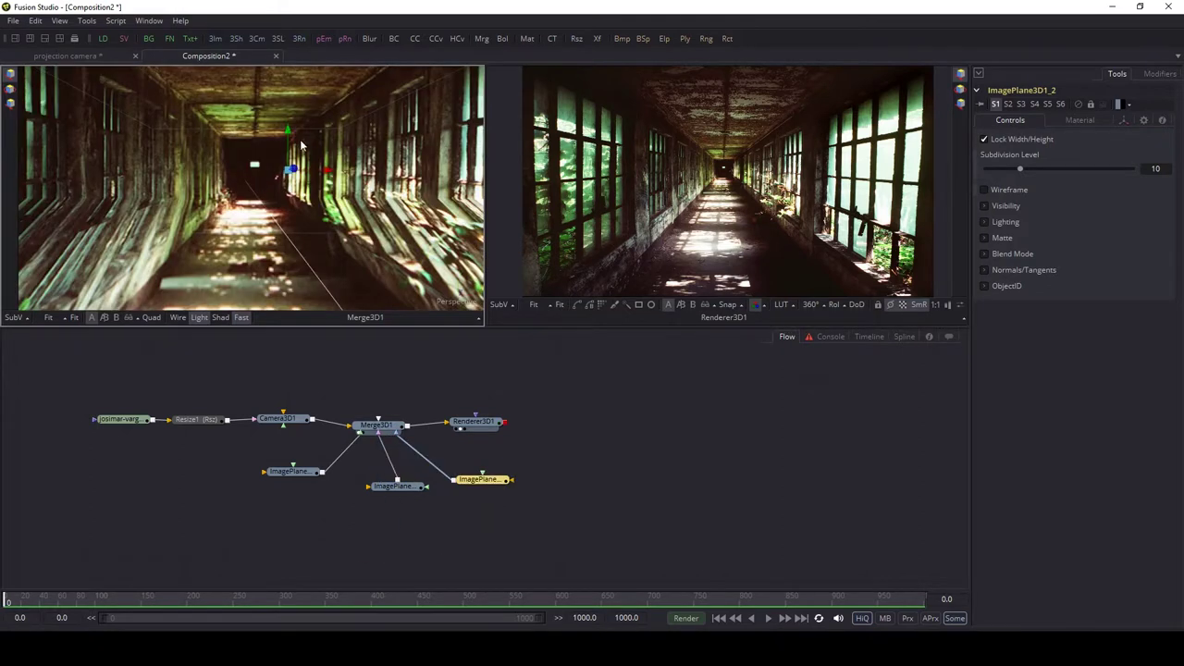
pyautogui.moveTo(289, 131); pyautogui.dragTo(290, 133)
pyautogui.moveTo(331, 173); pyautogui.dragTo(323, 171)
# Rotate the new image plane about its Y axis to -65.8 degrees for the corridor's right wall
pyautogui.click(480, 479)
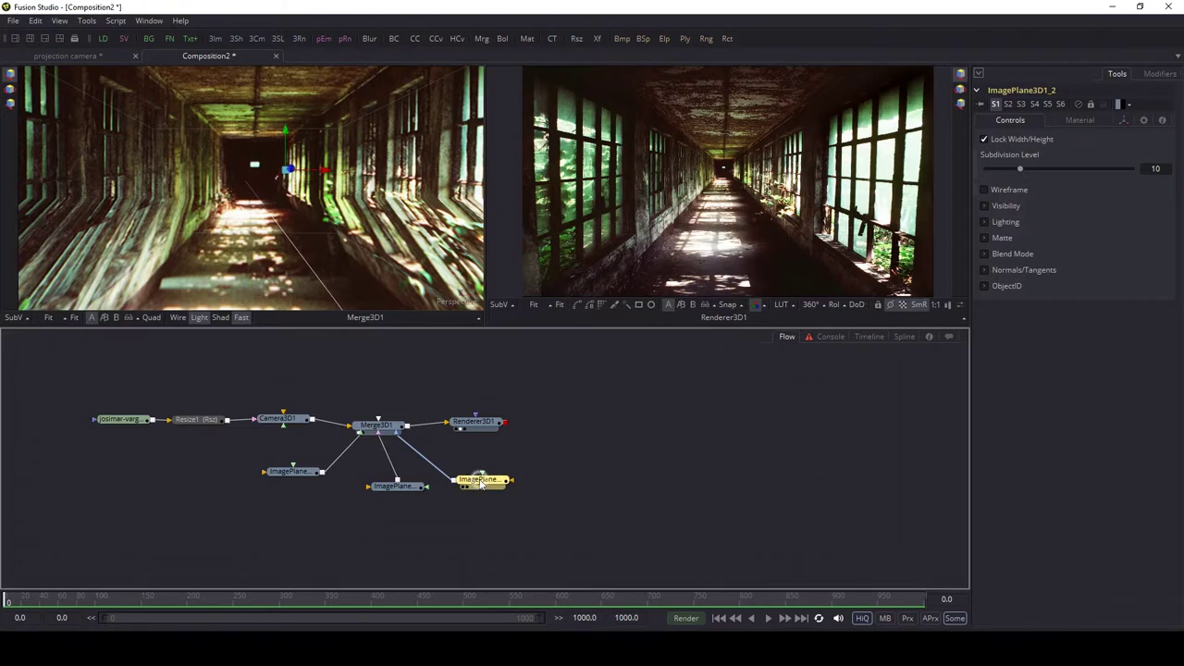
pyautogui.click(1125, 120)
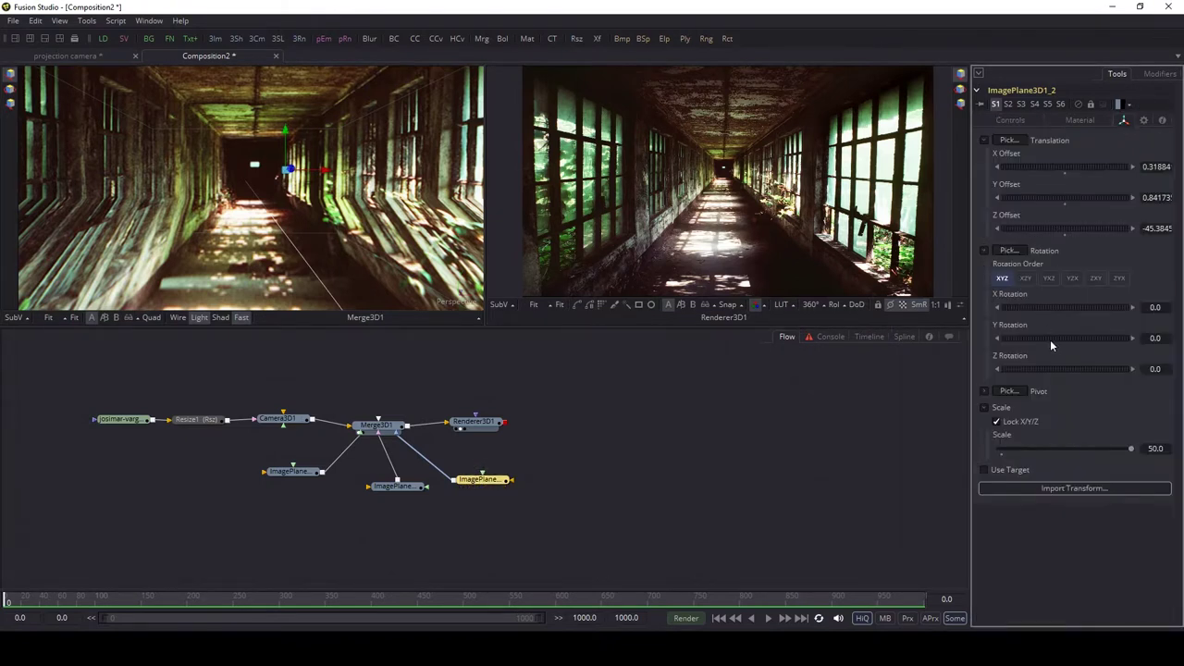
pyautogui.moveTo(1050, 339); pyautogui.dragTo(1029, 340)
pyautogui.scroll(-5, 335, 226)
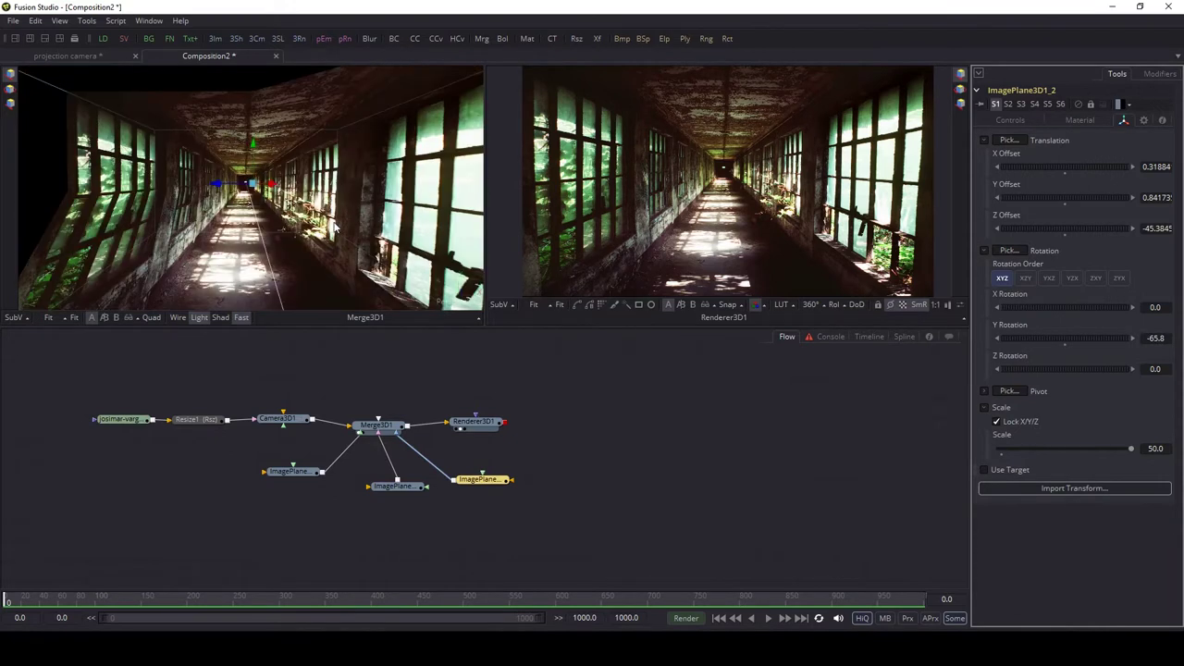
pyautogui.moveTo(344, 238); pyautogui.dragTo(375, 245)
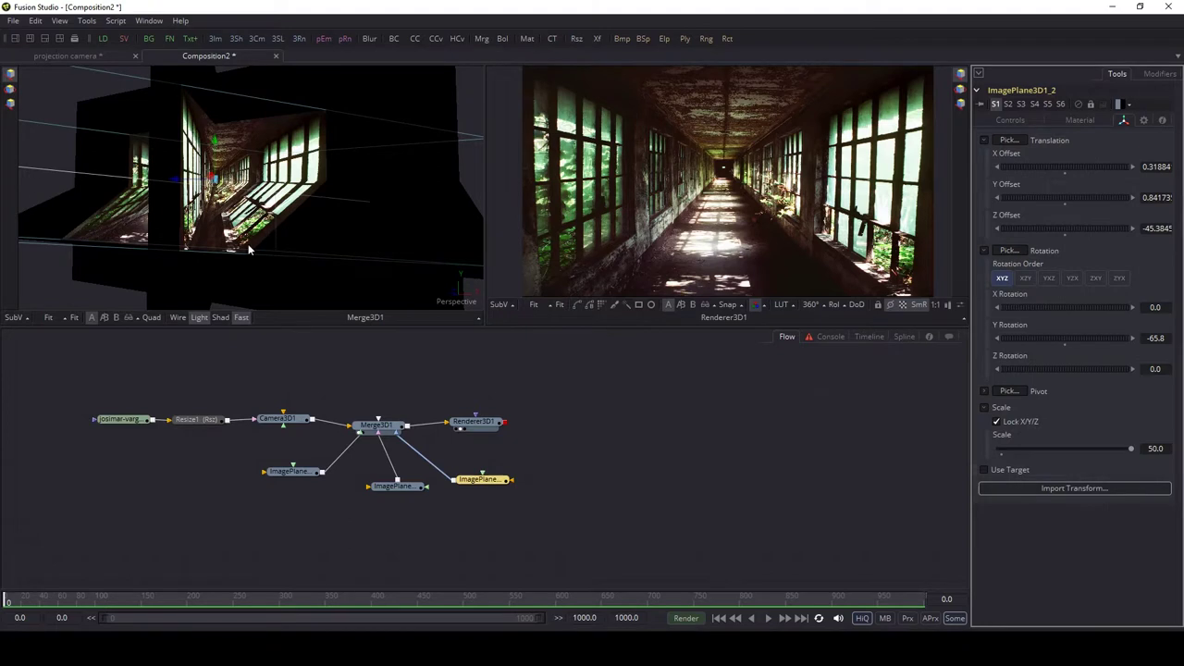
# Fine-tune the right wall plane's Y rotation to -64.8 degrees
pyautogui.moveTo(1066, 337); pyautogui.dragTo(992, 341)
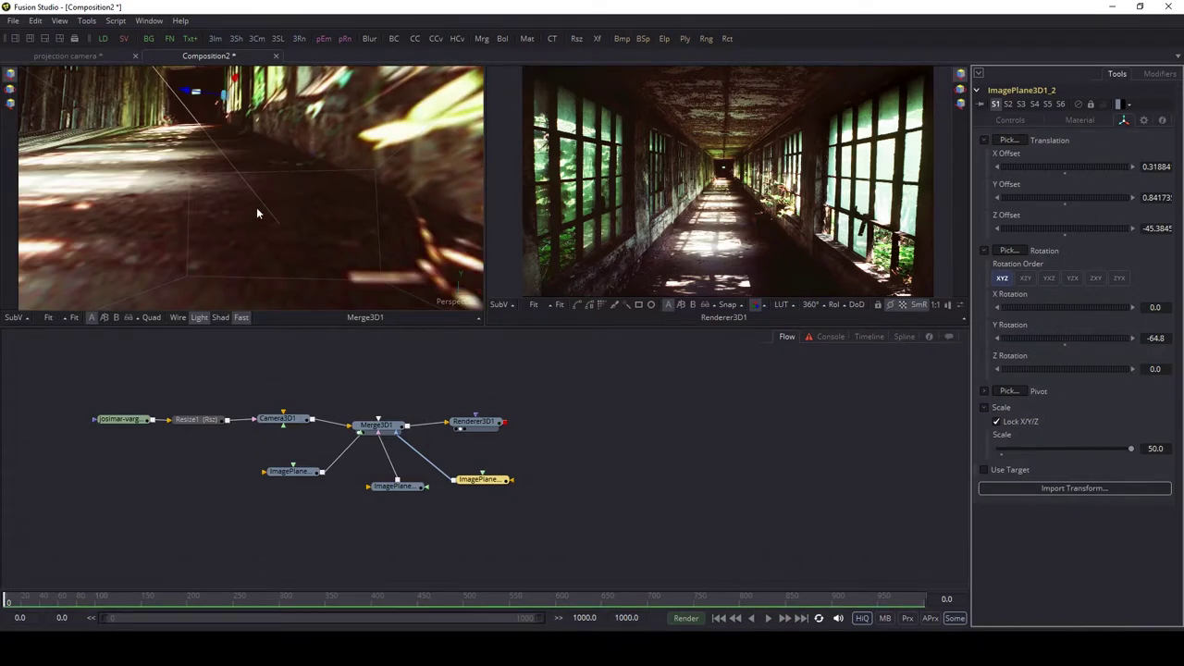
pyautogui.scroll(-5, 256, 209)
# Paste one more copy of the original image plane for the left wall and connect it to the Merge 3D
pyautogui.click(294, 473)
pyautogui.hotkey('ctrl', 'c')
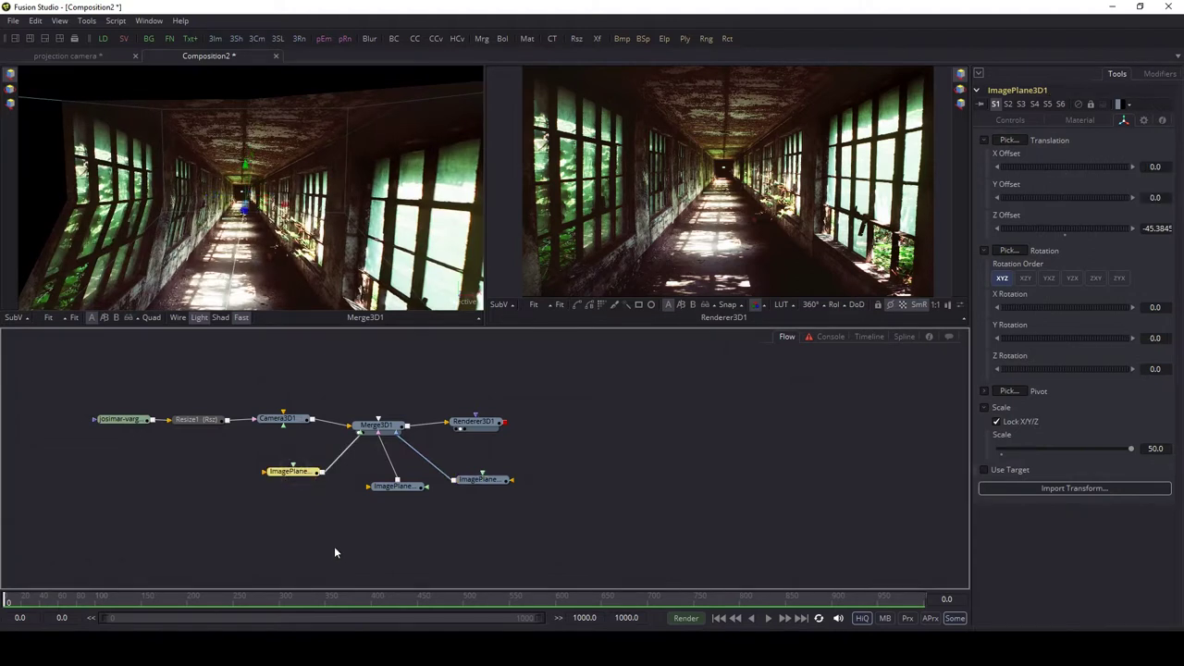
pyautogui.hotkey('ctrl', 'v')
pyautogui.moveTo(369, 551); pyautogui.dragTo(379, 433)
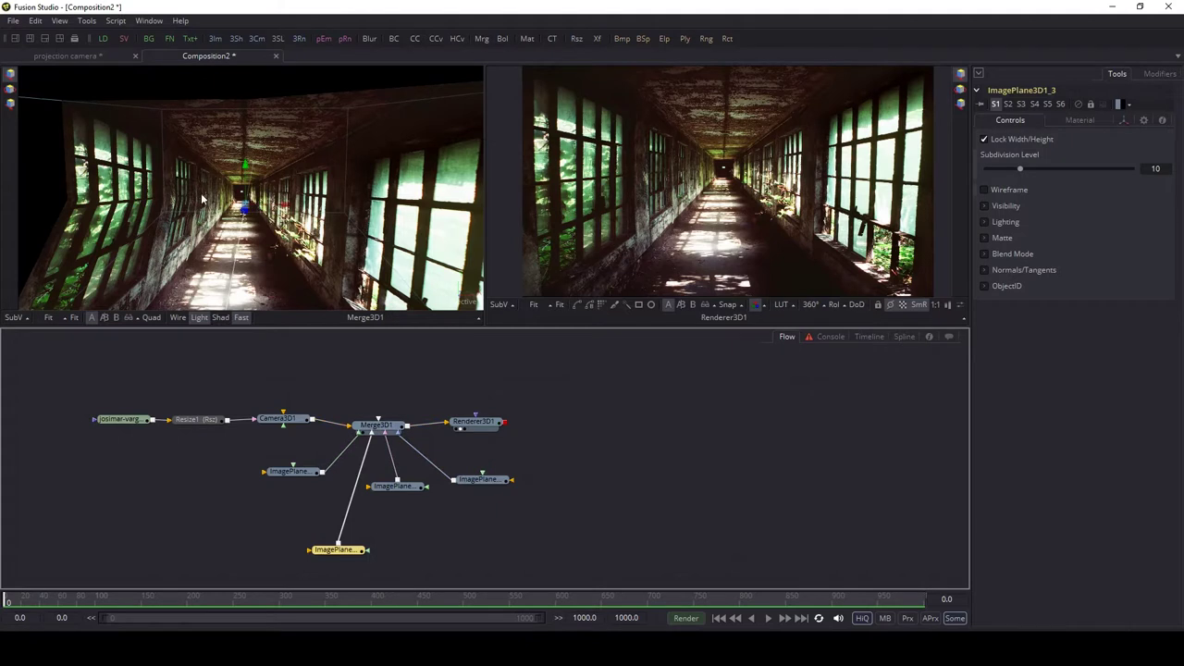
# Move the pasted plane to the far end of the corridor's left wall, at about X -0.90 and Y 0.90
pyautogui.scroll(5, 202, 199)
pyautogui.click(251, 250)
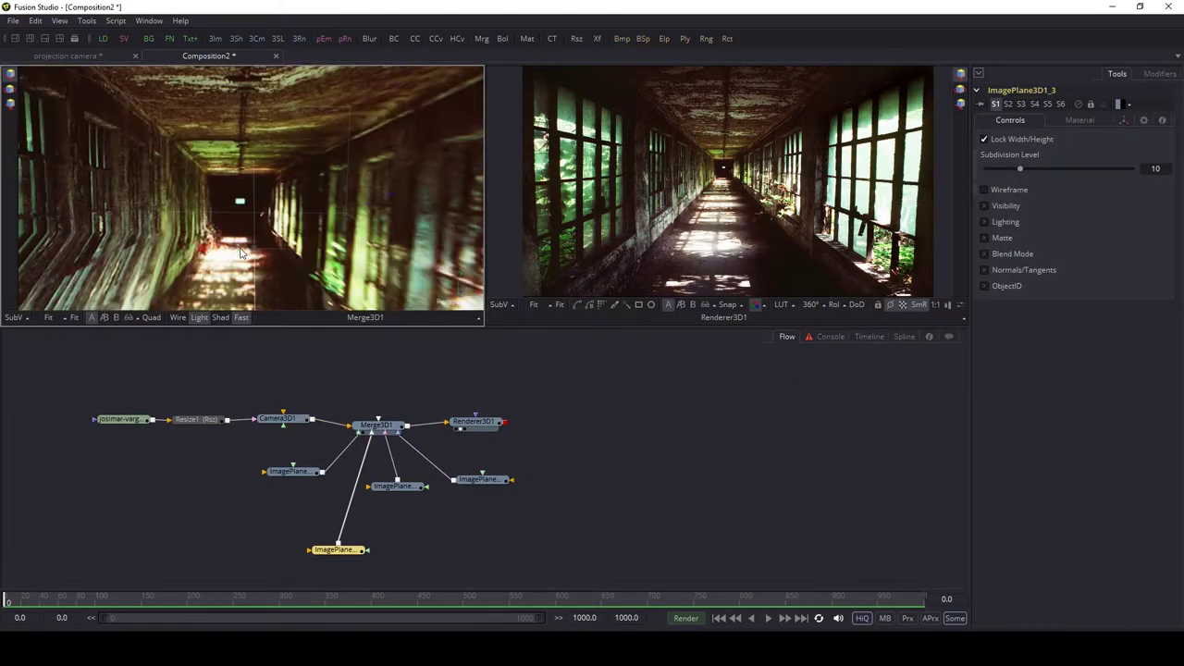
pyautogui.moveTo(203, 211); pyautogui.dragTo(206, 171)
# Rotate the left wall plane about its Y axis to -110 degrees
pyautogui.click(1123, 121)
pyautogui.moveTo(1058, 337); pyautogui.dragTo(1014, 341)
pyautogui.scroll(-5, 336, 229)
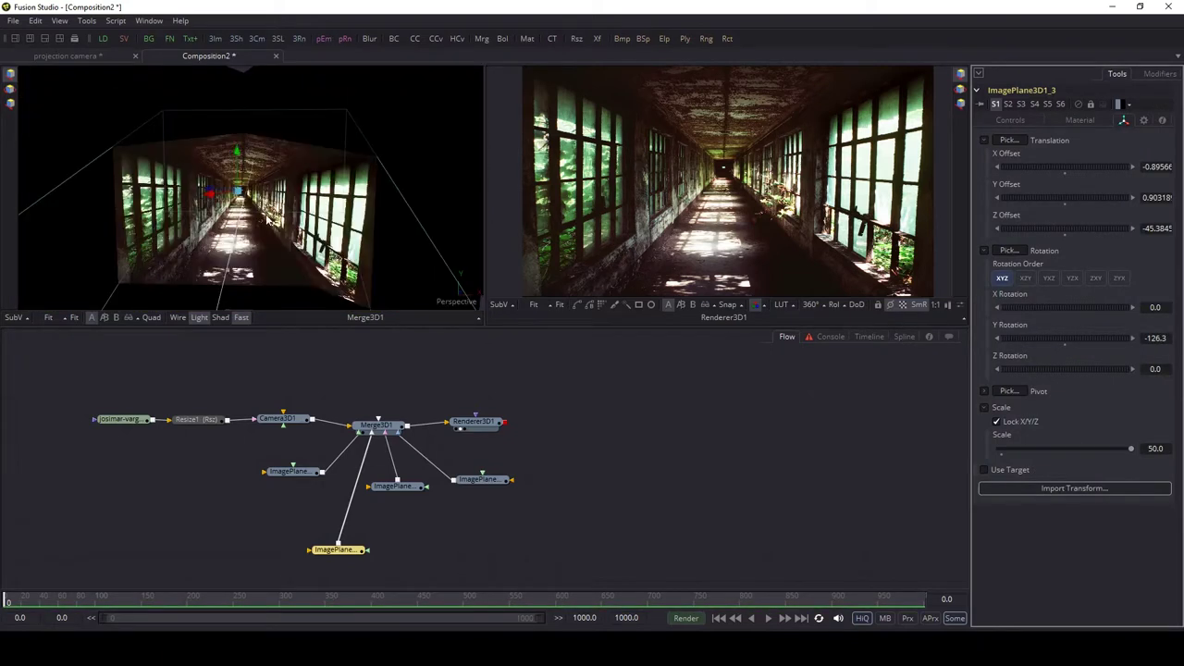
pyautogui.scroll(5, 214, 221)
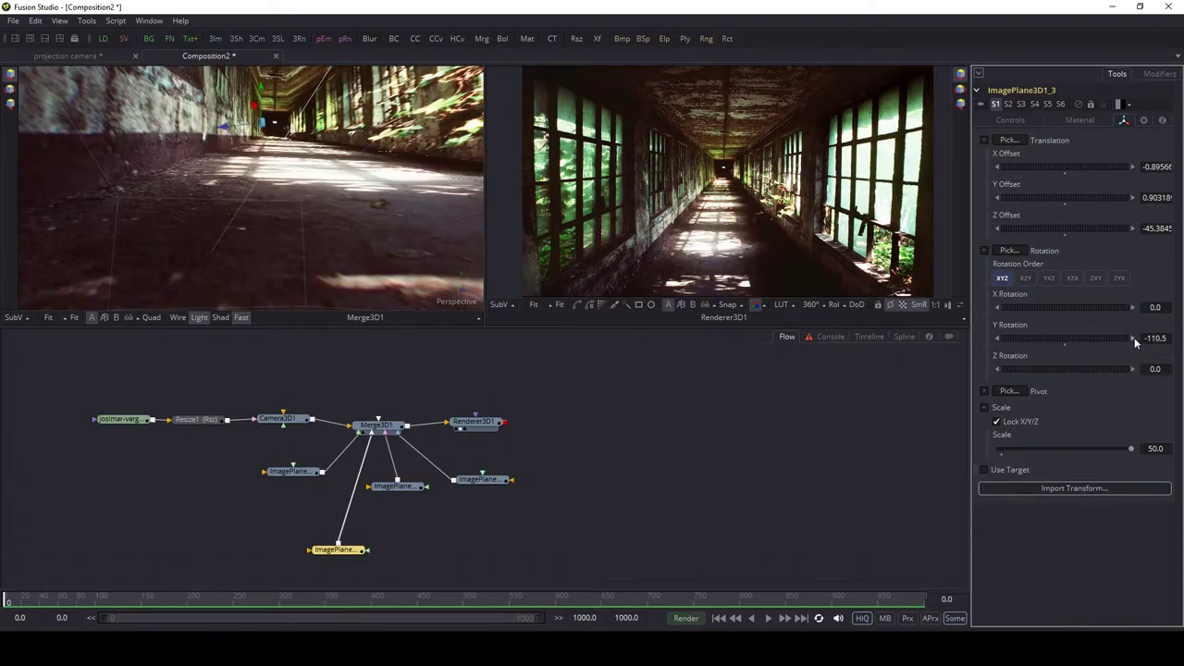
pyautogui.click(1134, 337)
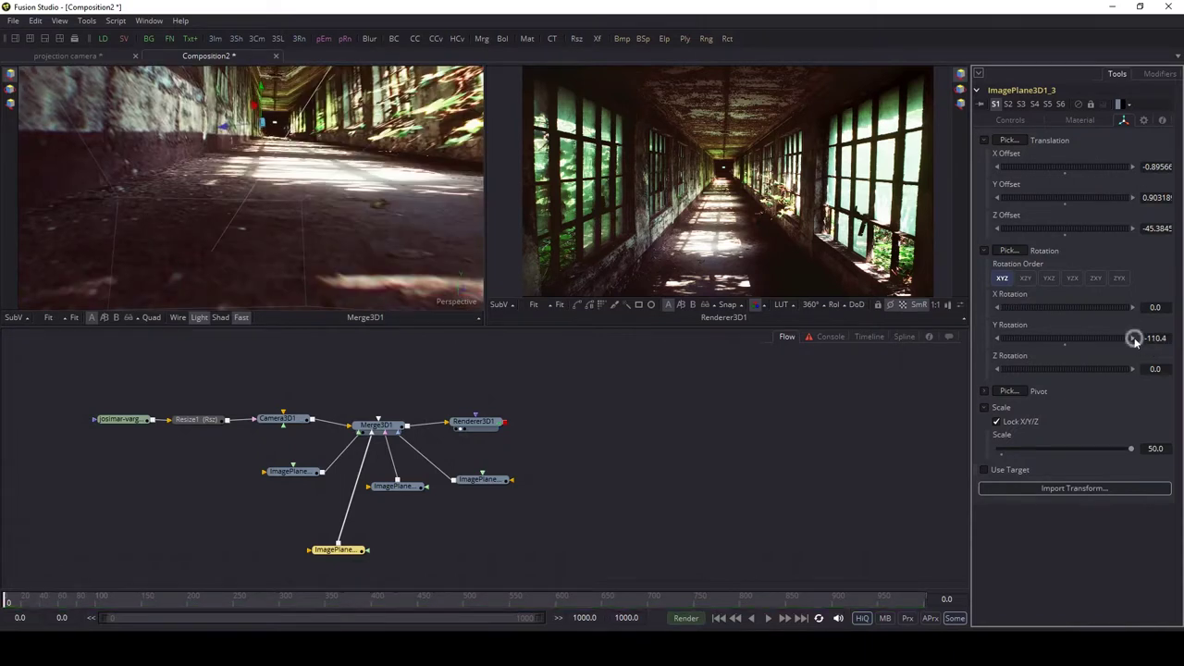
pyautogui.click(1133, 337)
pyautogui.click(1134, 337)
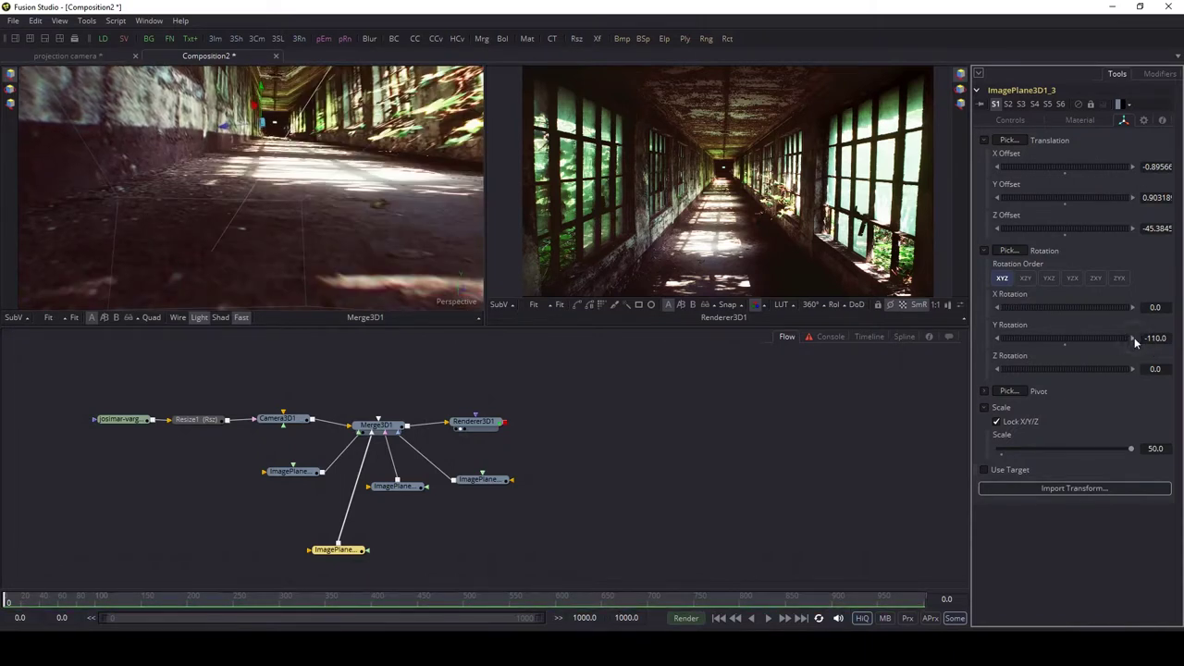
pyautogui.scroll(-5, 290, 196)
pyautogui.moveTo(290, 196); pyautogui.dragTo(61, 258)
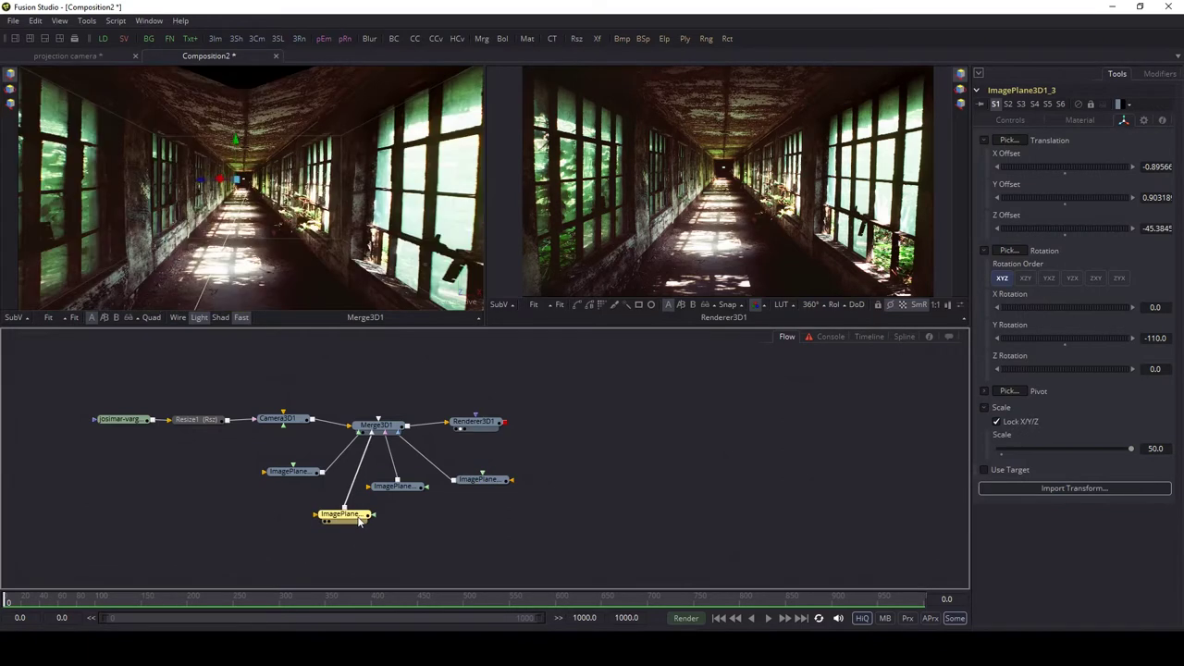
# Arrange the left wall plane's node below the floor plane's and disable the floor, right wall and left wall planes
pyautogui.click(410, 534)
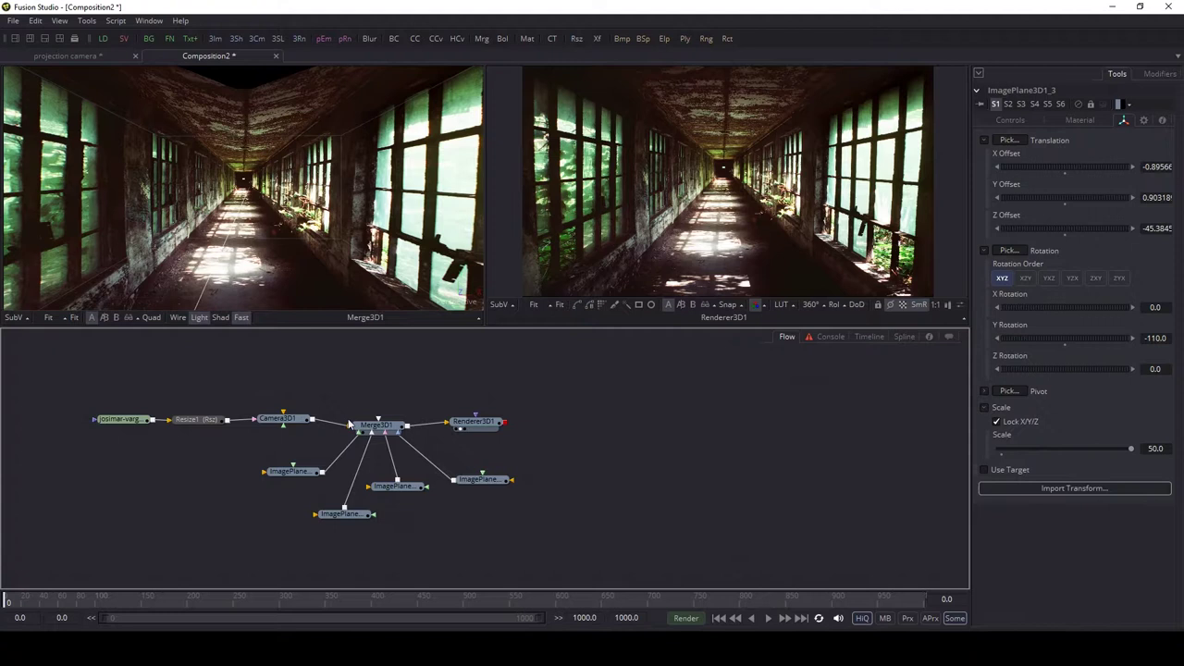
pyautogui.moveTo(344, 514); pyautogui.dragTo(377, 520)
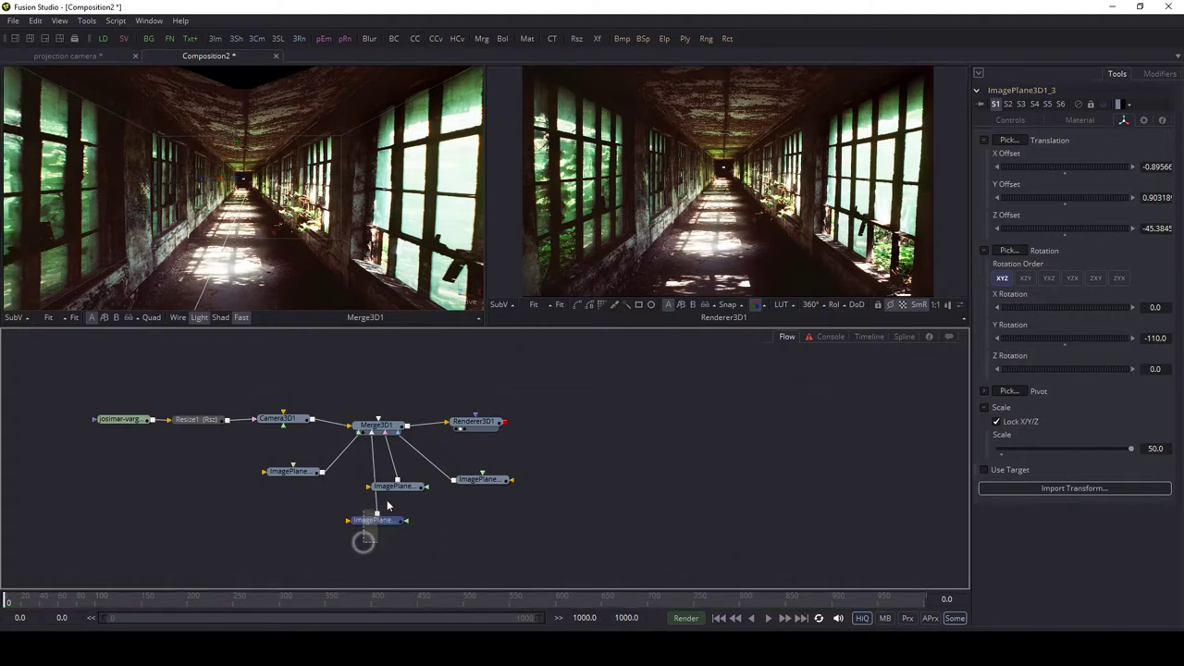
pyautogui.moveTo(363, 542); pyautogui.dragTo(522, 534)
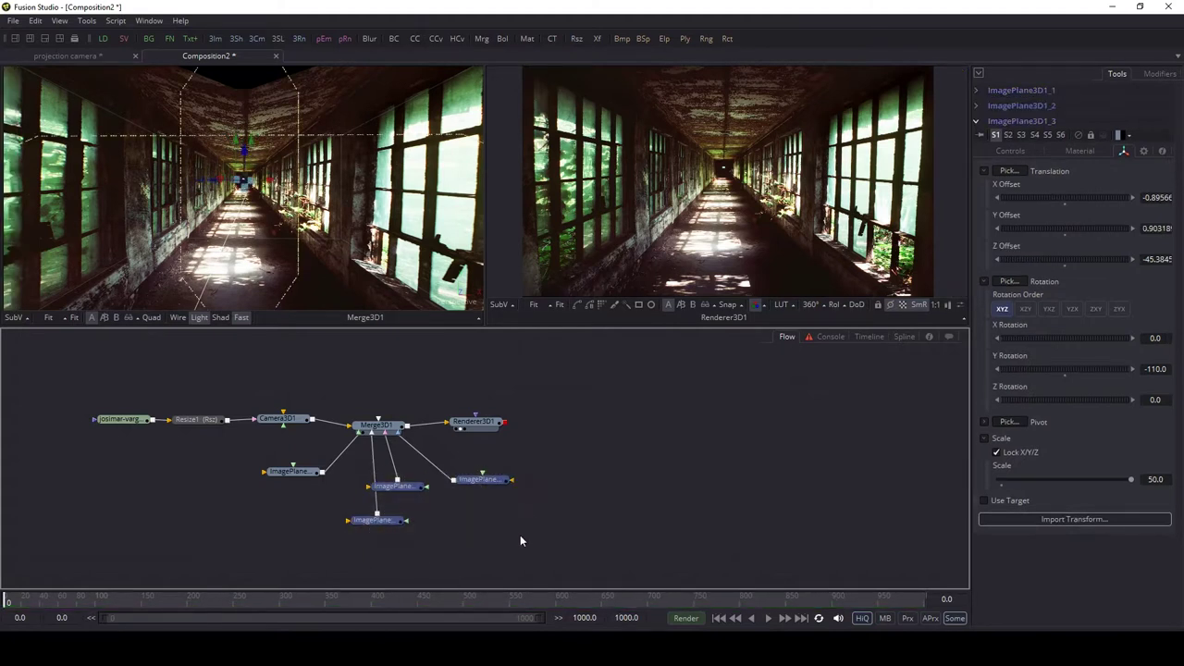
pyautogui.hotkey('ctrl', 'p')
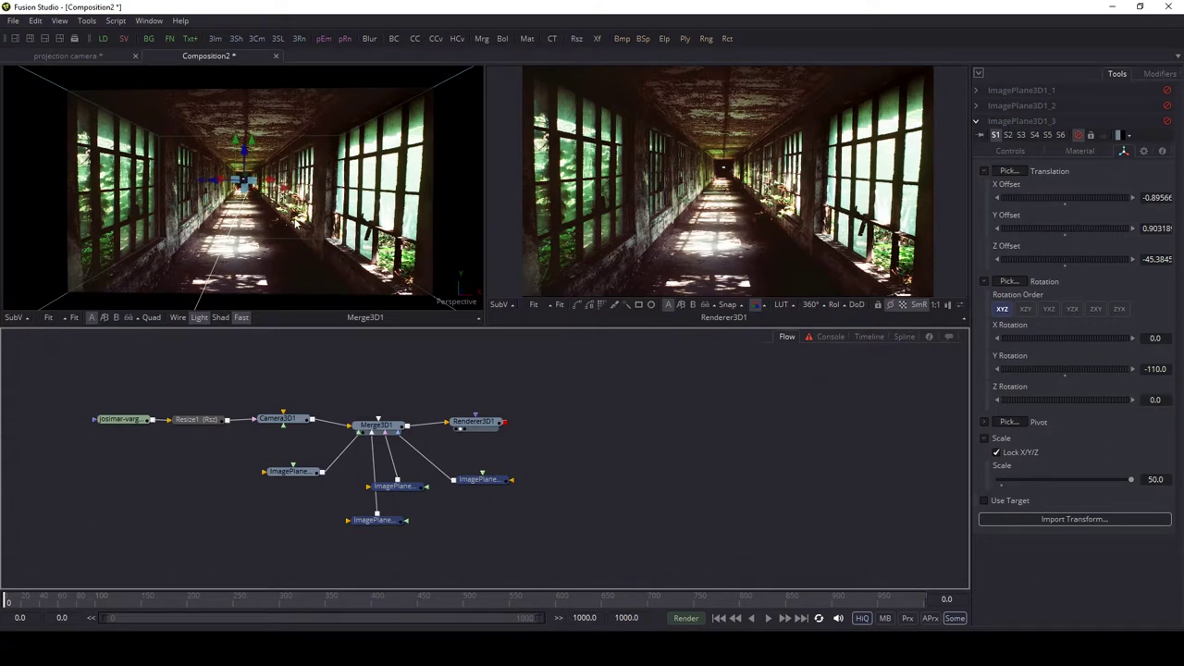
# Paste another copy of the original image plane for the ceiling and connect it to the Merge 3D
pyautogui.scroll(-4, 295, 222)
pyautogui.moveTo(294, 278); pyautogui.dragTo(250, 209)
pyautogui.scroll(4, 247, 193)
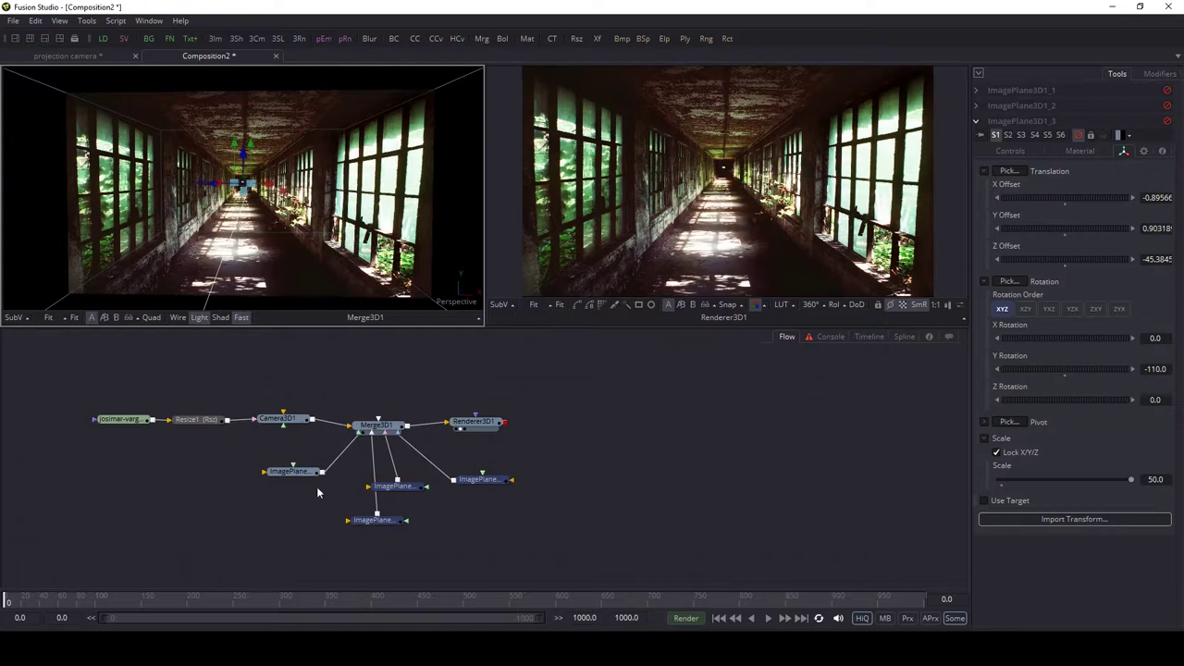
pyautogui.click(294, 472)
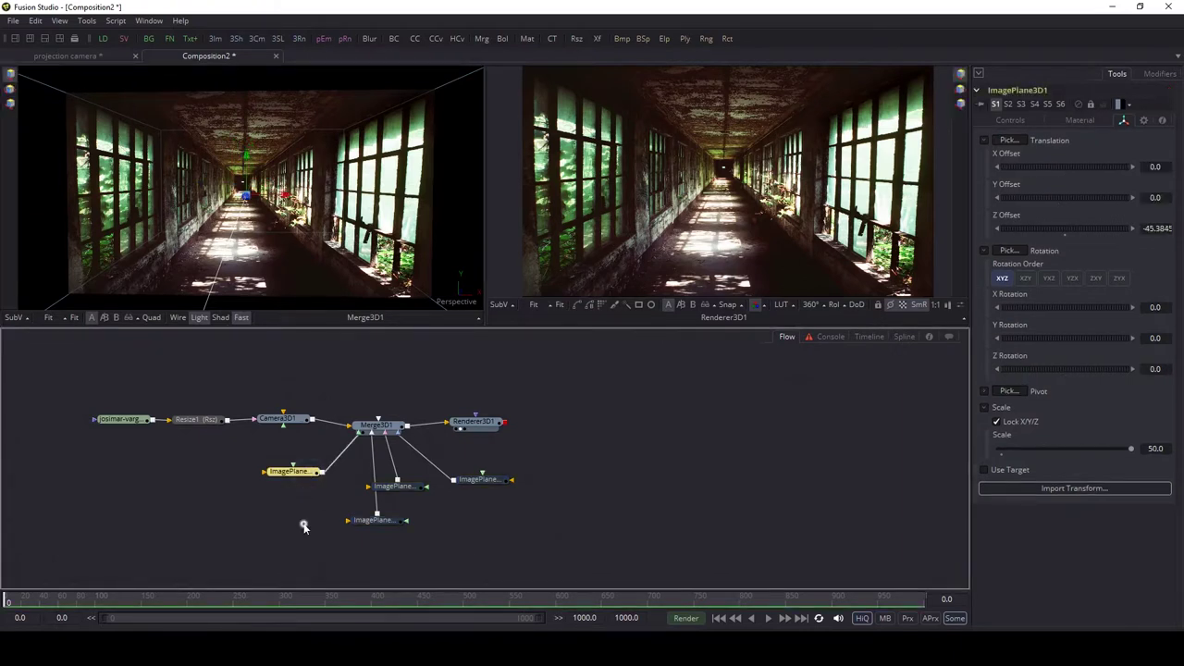
pyautogui.hotkey('ctrl', 'v')
pyautogui.moveTo(333, 525); pyautogui.dragTo(377, 427)
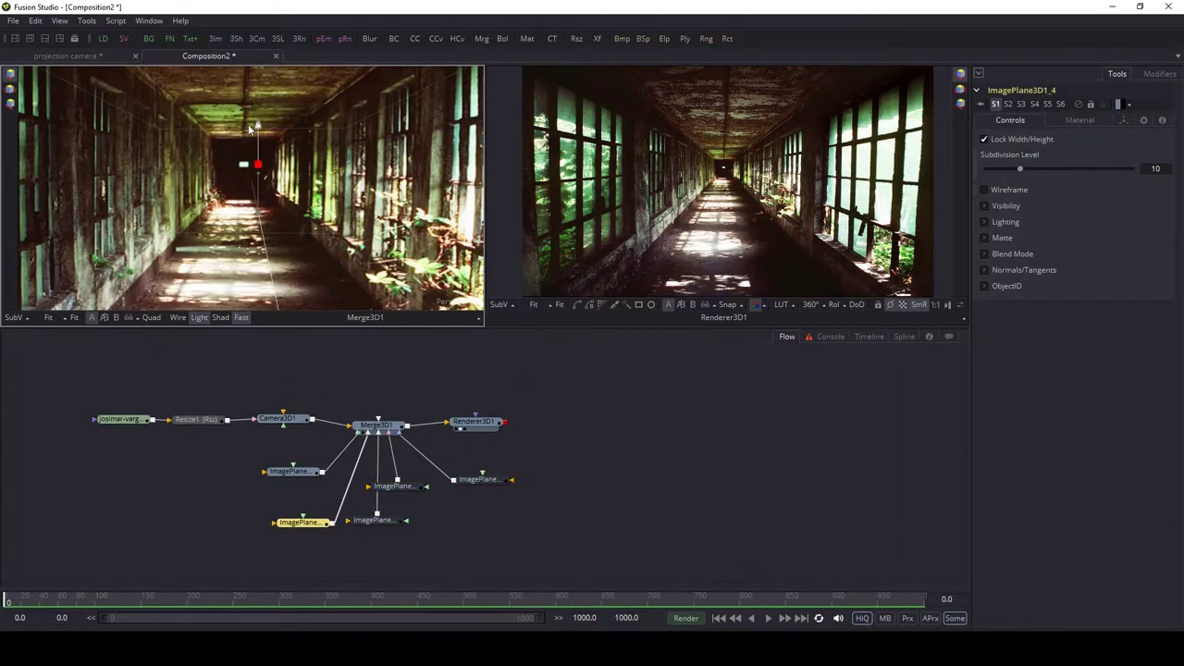
# Move the ceiling plane to about X -0.27 and Y 1.50 and set its X rotation to 74.4 degrees
pyautogui.moveTo(296, 137); pyautogui.dragTo(285, 144)
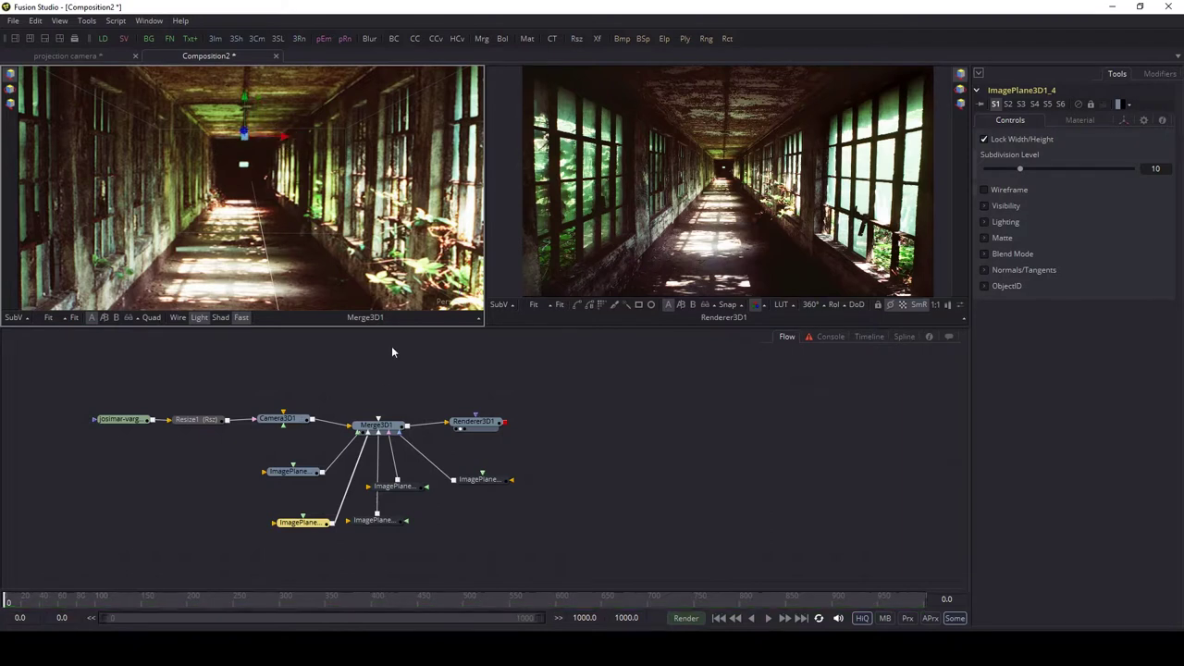
pyautogui.click(1117, 121)
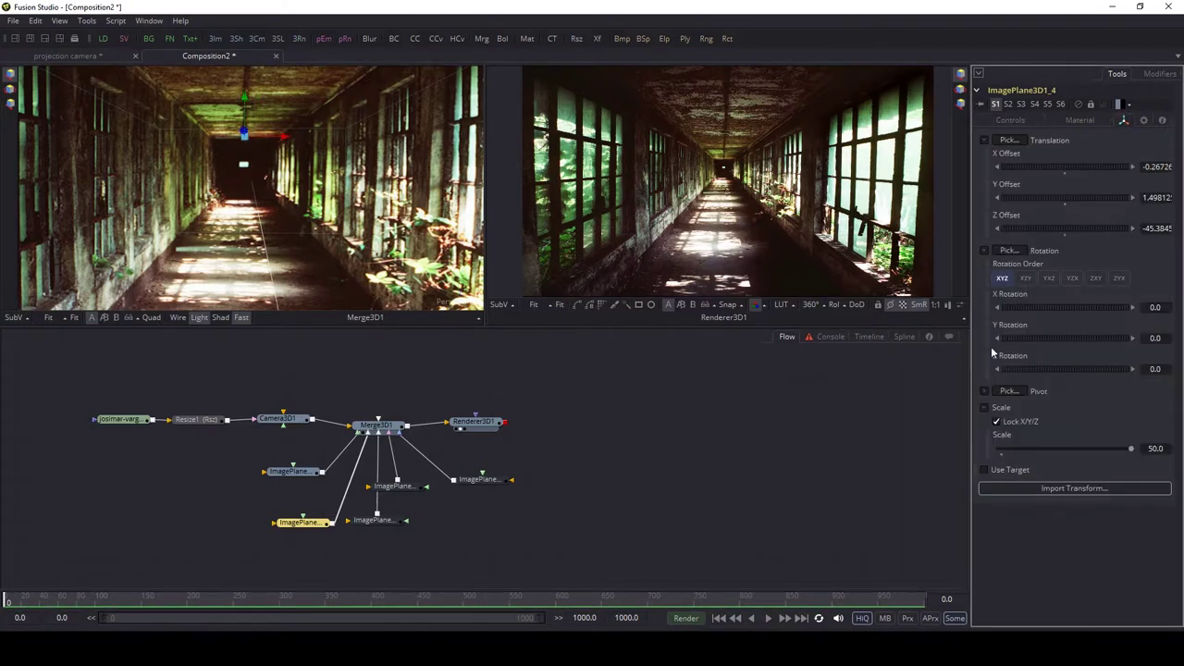
pyautogui.moveTo(1038, 308); pyautogui.dragTo(1073, 308)
pyautogui.scroll(-3, 320, 217)
pyautogui.hotkey('ctrl', 'z')
pyautogui.moveTo(208, 215); pyautogui.dragTo(375, 367)
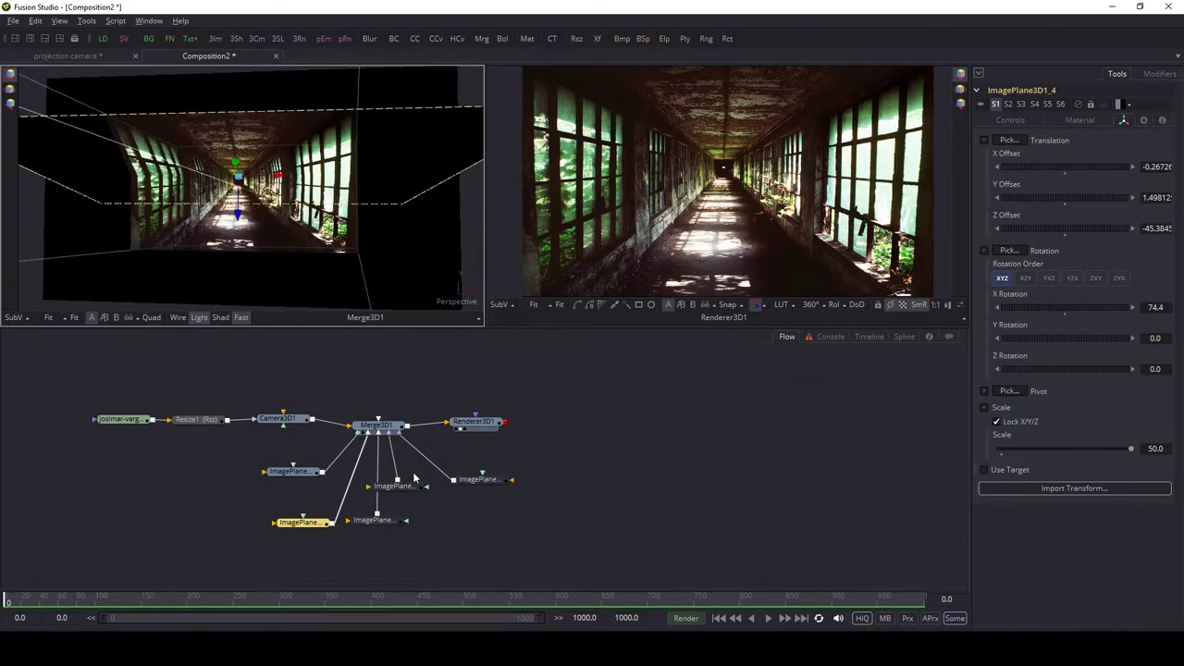
# Re-enable the floor, right wall and left wall planes and check the complete corridor projection
pyautogui.moveTo(533, 518); pyautogui.dragTo(370, 470)
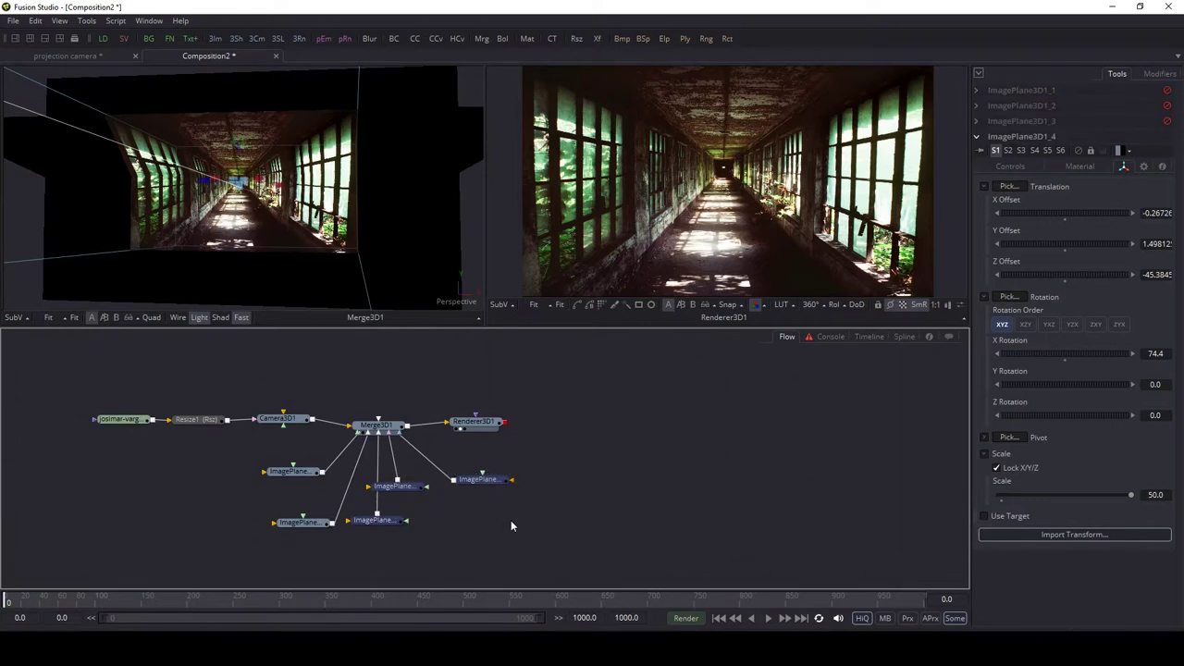
pyautogui.hotkey('ctrl', 'p')
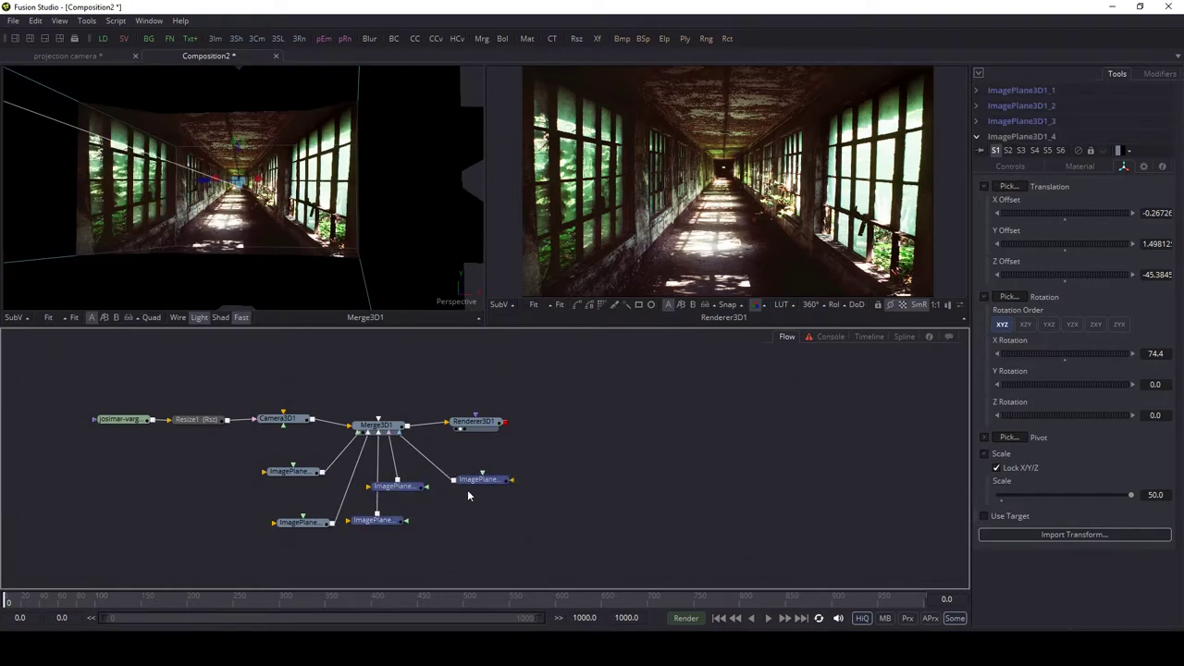
pyautogui.moveTo(222, 231); pyautogui.dragTo(252, 220)
pyautogui.scroll(5, 242, 200)
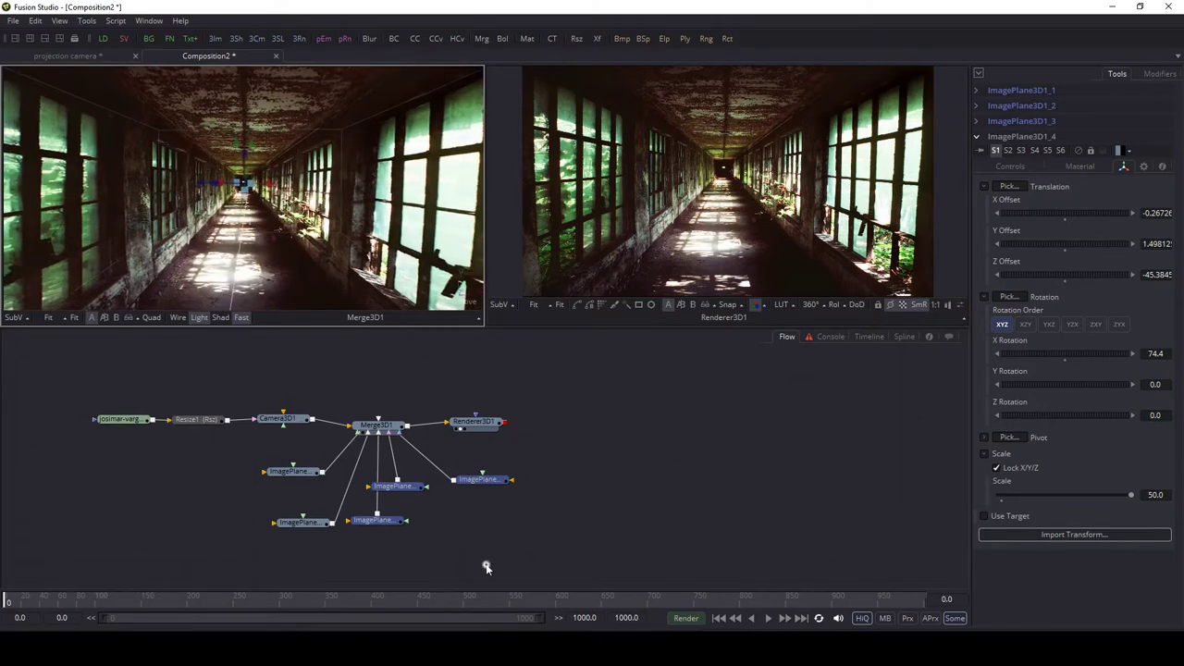
# Rename the image plane nodes by their position in the corridor: top, left, bottom, right and back
pyautogui.moveTo(310, 526); pyautogui.dragTo(287, 523)
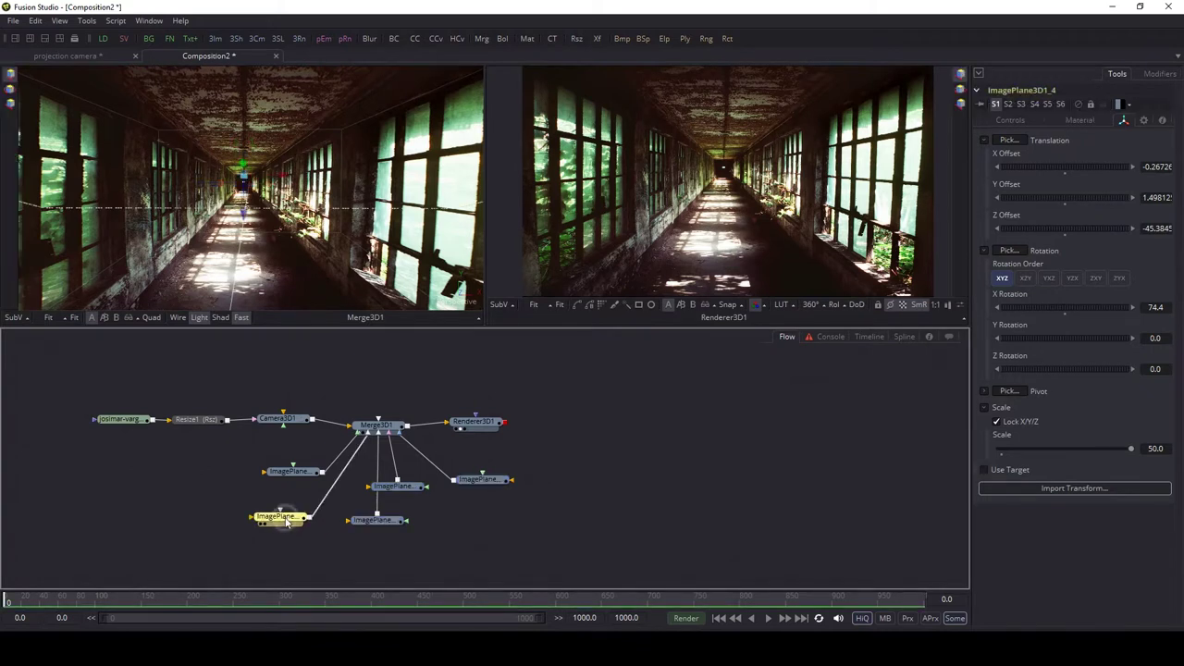
pyautogui.press('F2')
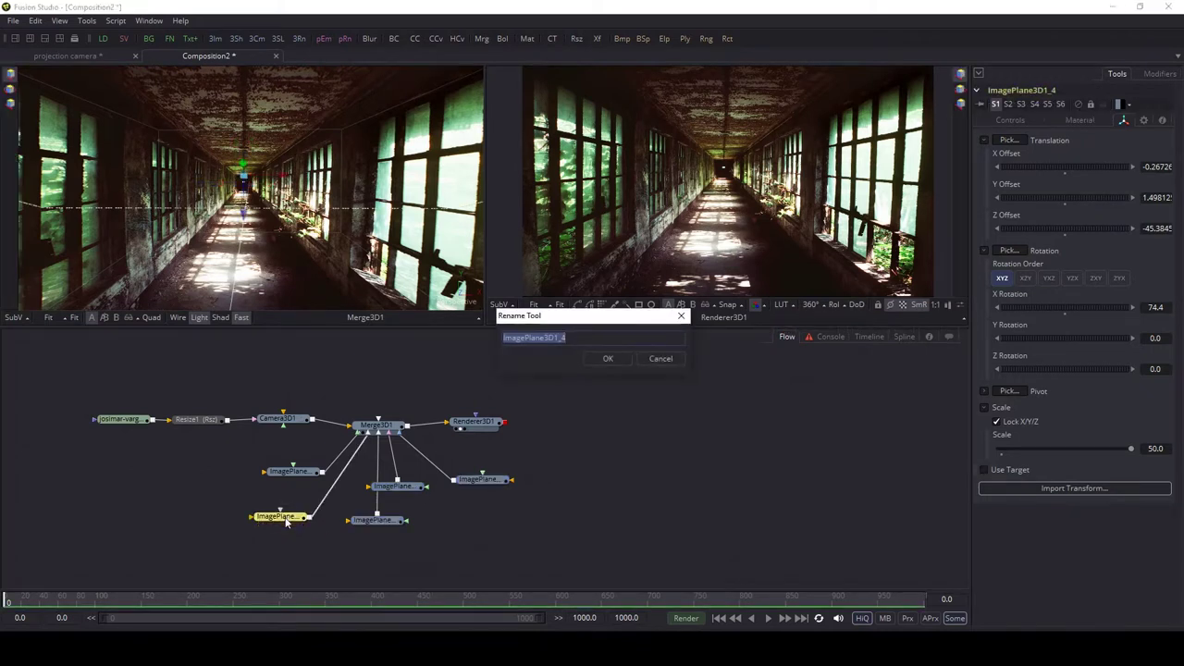
pyautogui.write('top')
pyautogui.press('Return')
pyautogui.click(378, 520)
pyautogui.press('F2')
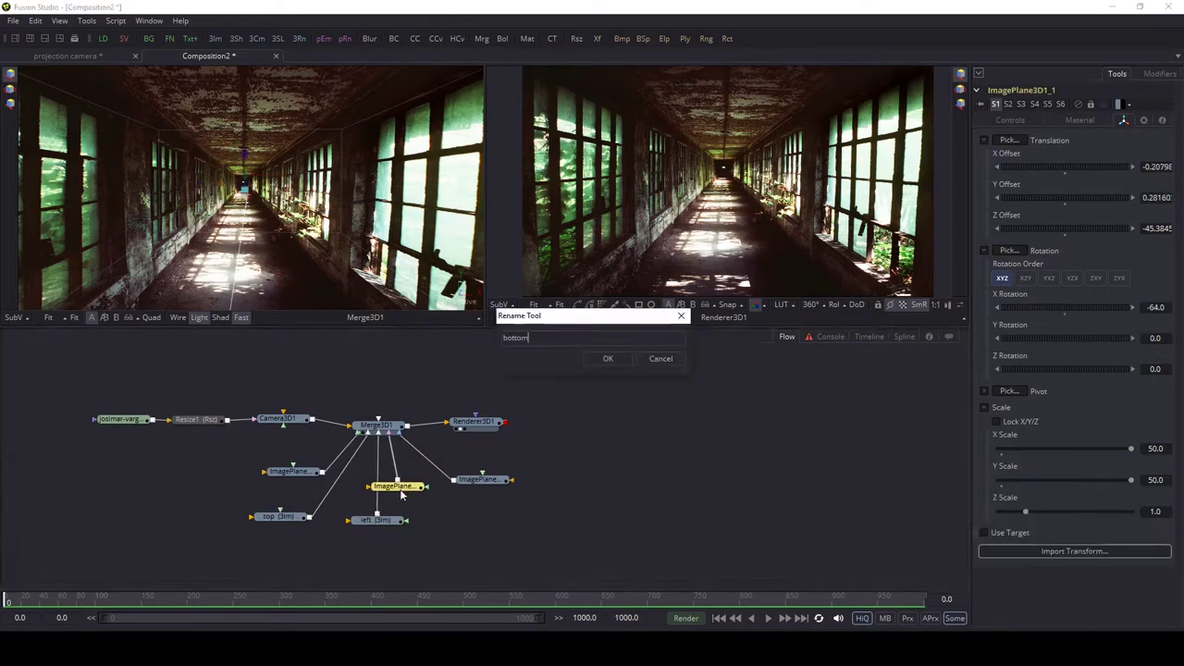
pyautogui.press('Return')
# Add a second Camera 3D node and connect it to the Merge 3D
pyautogui.write('camera')
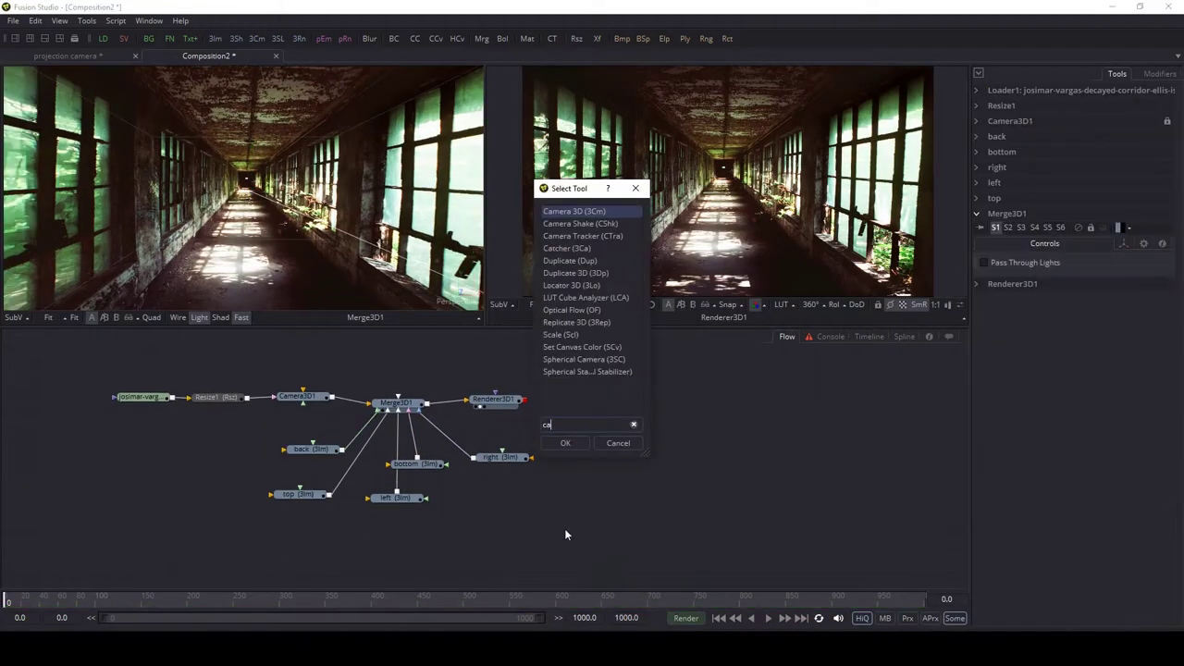
pyautogui.click(564, 440)
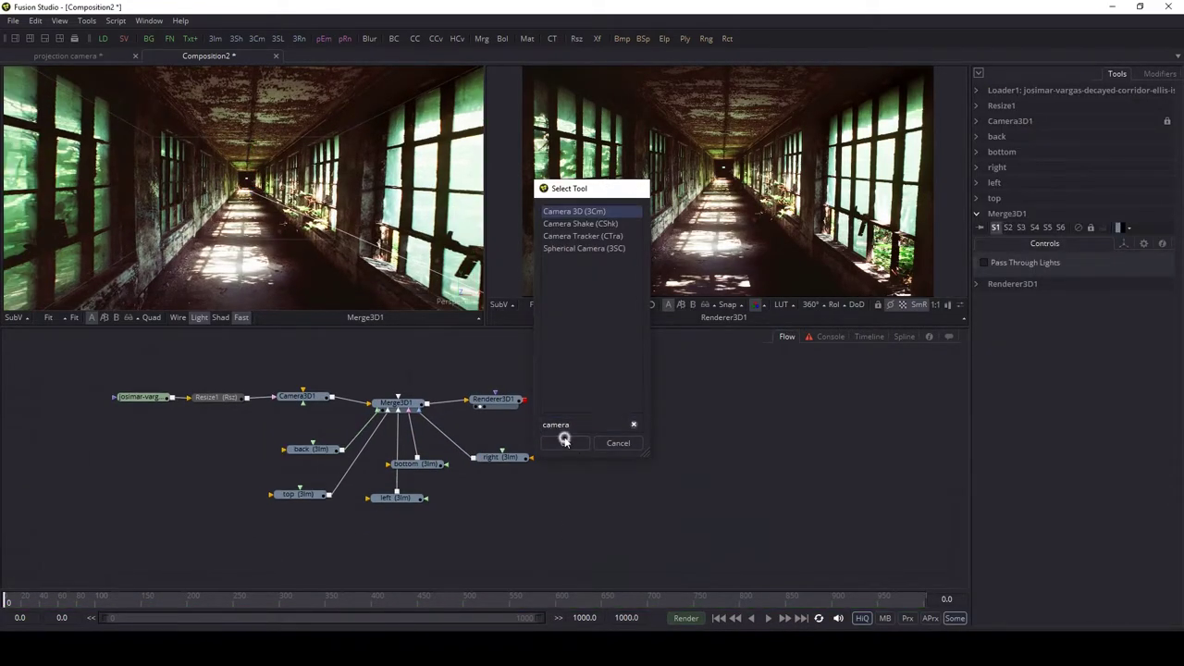
pyautogui.moveTo(613, 437); pyautogui.dragTo(406, 403)
# Set the Renderer 3D's camera to Camera3D2
pyautogui.scroll(-5, 319, 225)
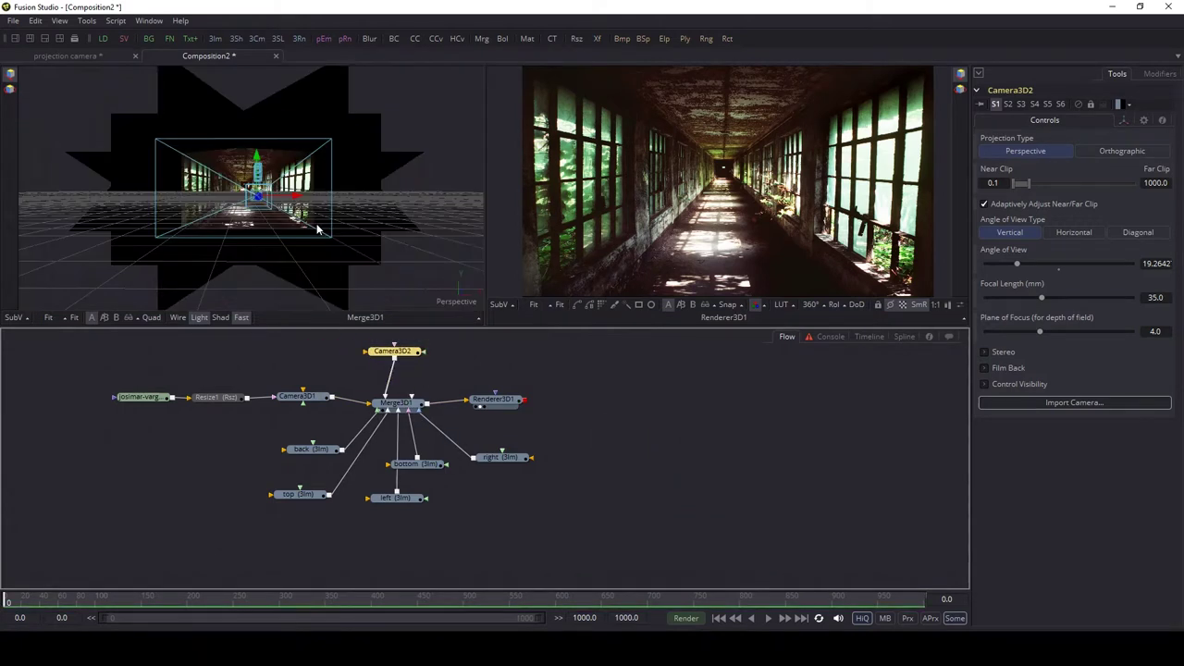
pyautogui.moveTo(317, 227); pyautogui.dragTo(365, 264)
pyautogui.click(507, 401)
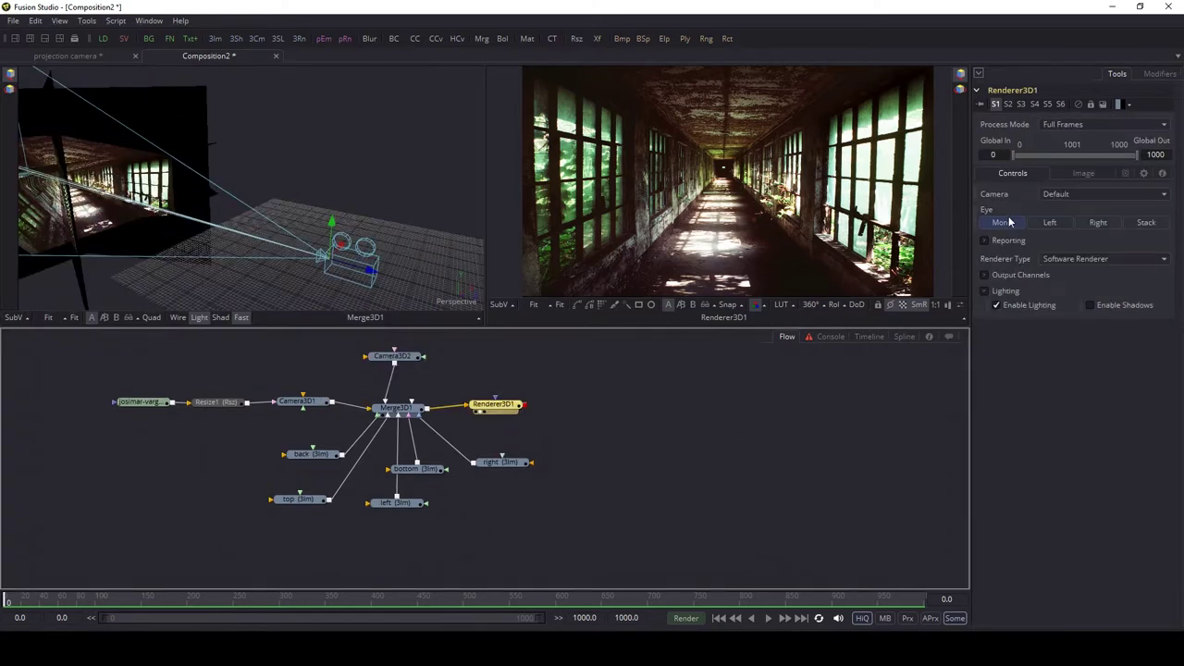
pyautogui.click(1086, 194)
pyautogui.click(1070, 222)
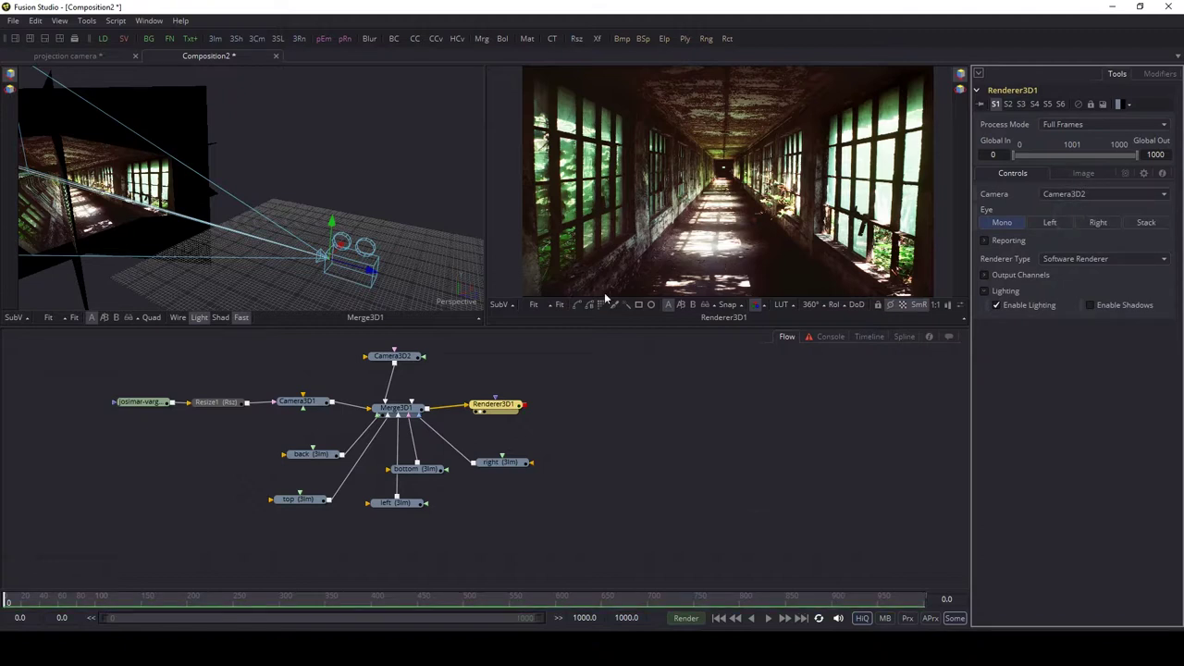
# Try moving Camera3D2 forward along its Z axis into the corridor, and undo the move
pyautogui.click(393, 358)
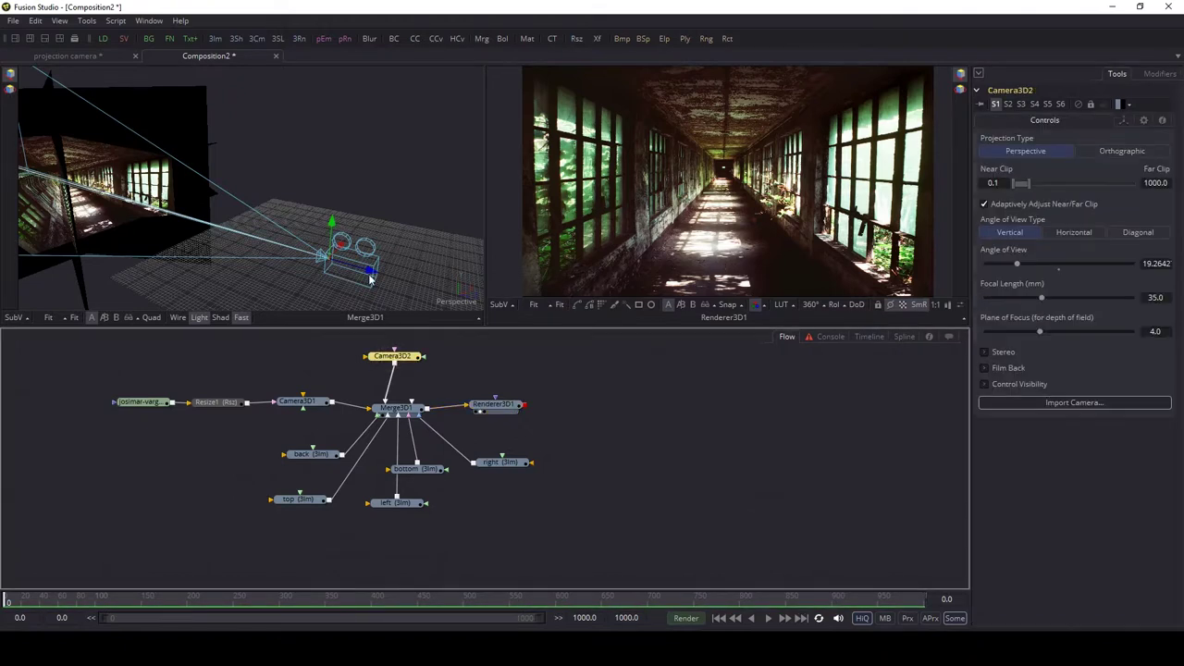
pyautogui.moveTo(370, 273); pyautogui.dragTo(337, 262)
pyautogui.hotkey('ctrl', 'z')
pyautogui.hotkey('ctrl', 'z')
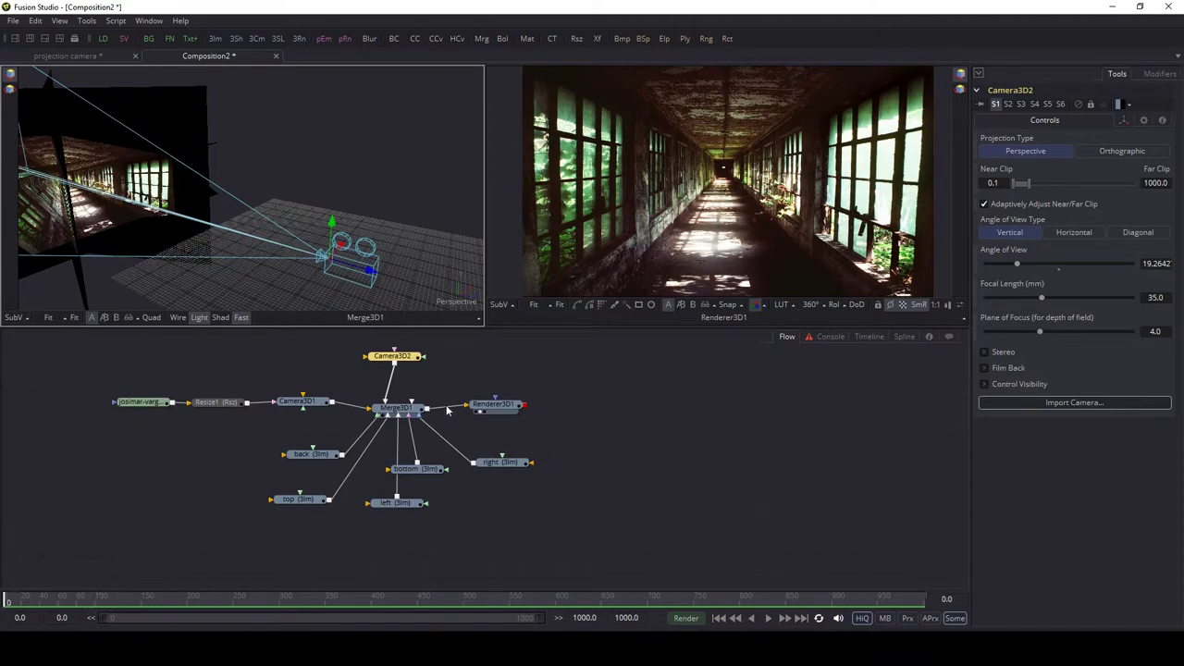
# Animate the Translate and Rotate groups of Camera3D2 at frame 0
pyautogui.click(396, 360)
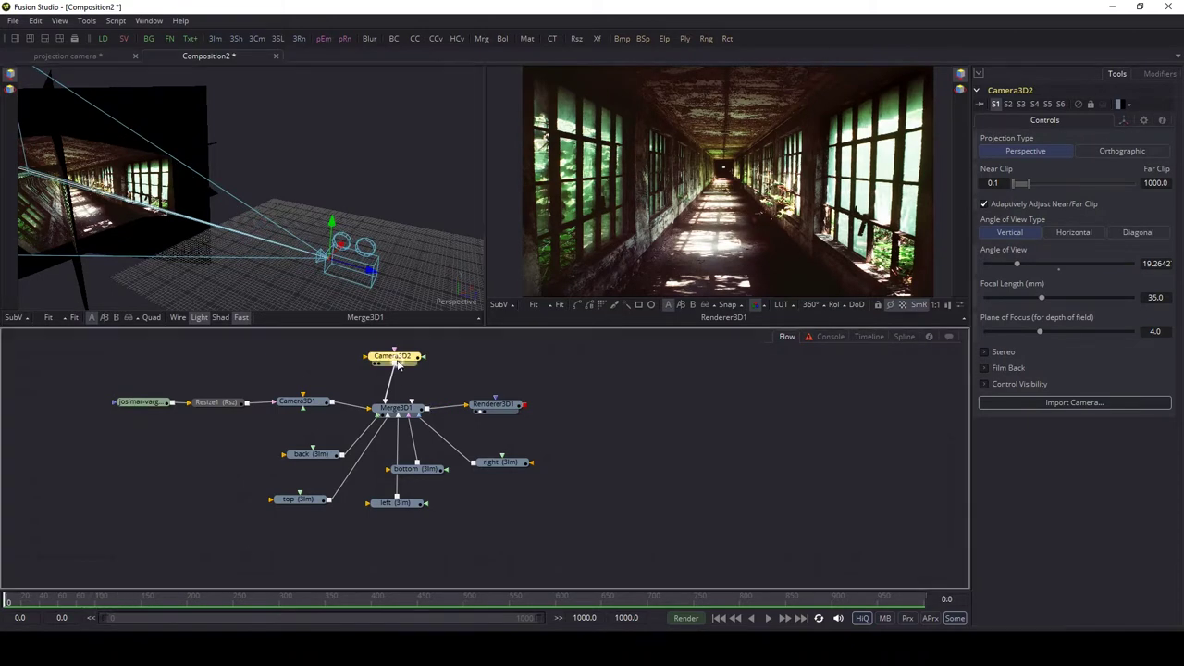
pyautogui.click(1122, 122)
pyautogui.rightClick(984, 141)
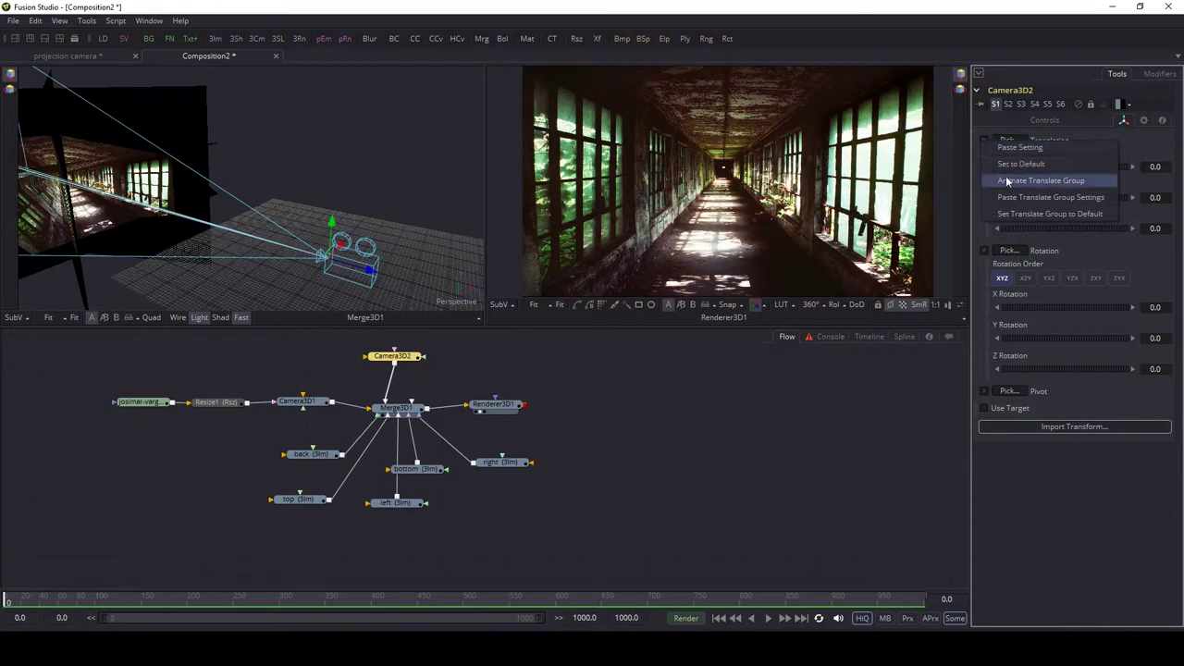
pyautogui.click(1007, 180)
pyautogui.rightClick(988, 253)
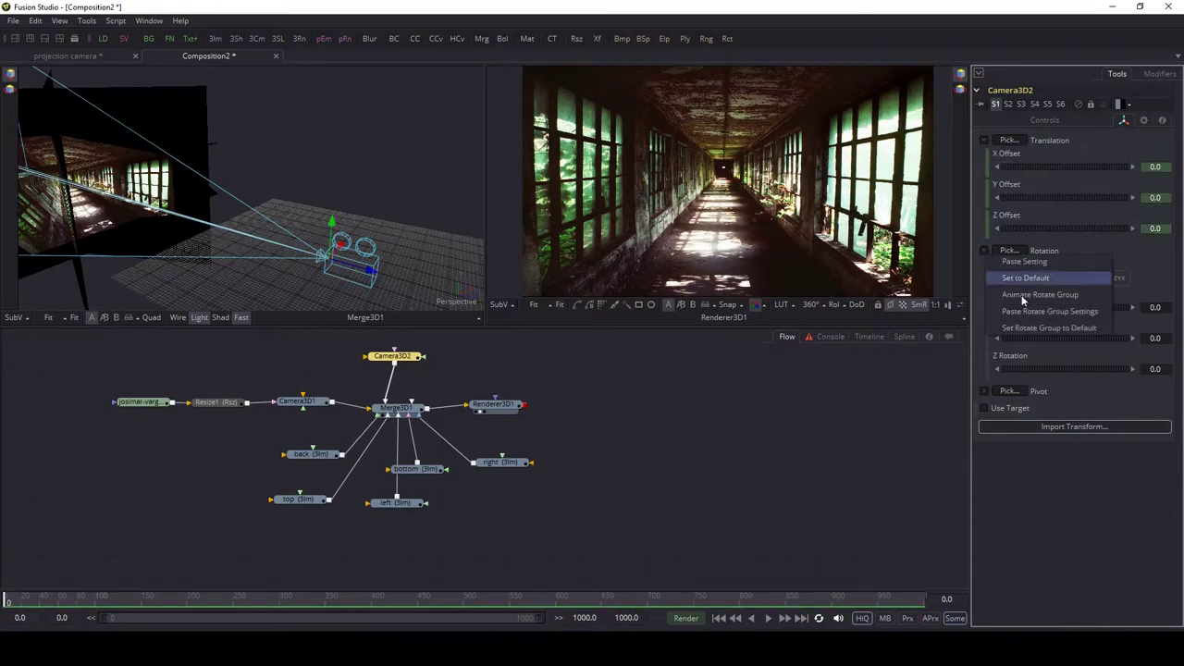
pyautogui.click(1023, 296)
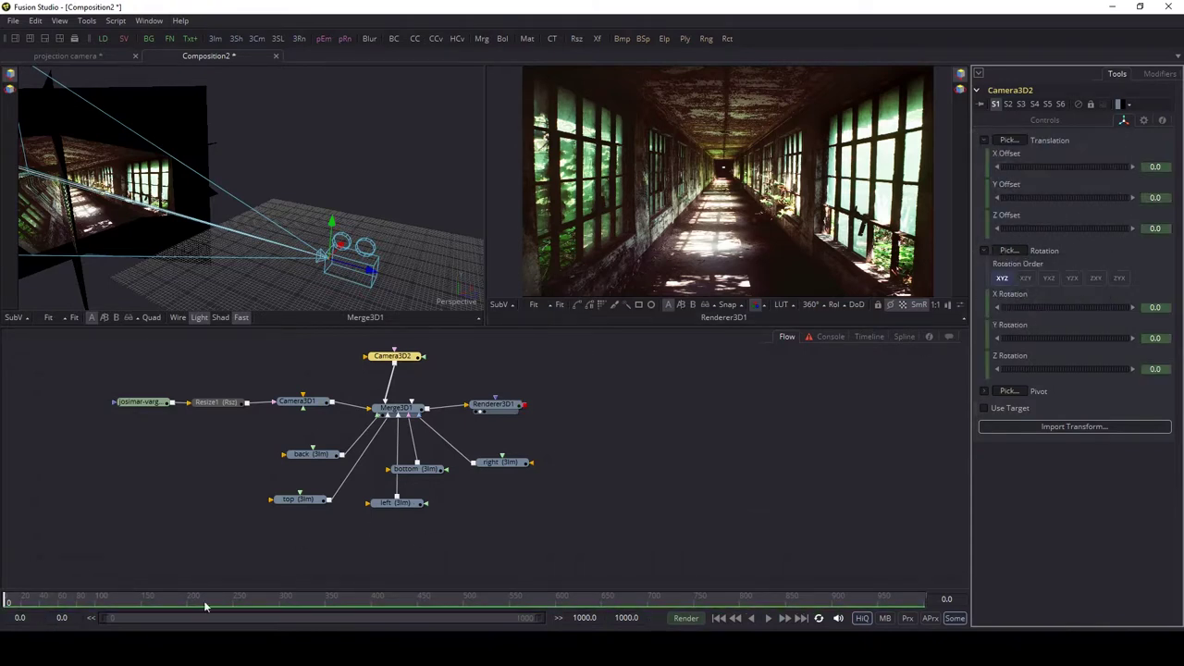
# Set the composition's end frame to 100 and, at frame 100, move Camera3D2 forward along its Z axis into the corridor
pyautogui.doubleClick(617, 620)
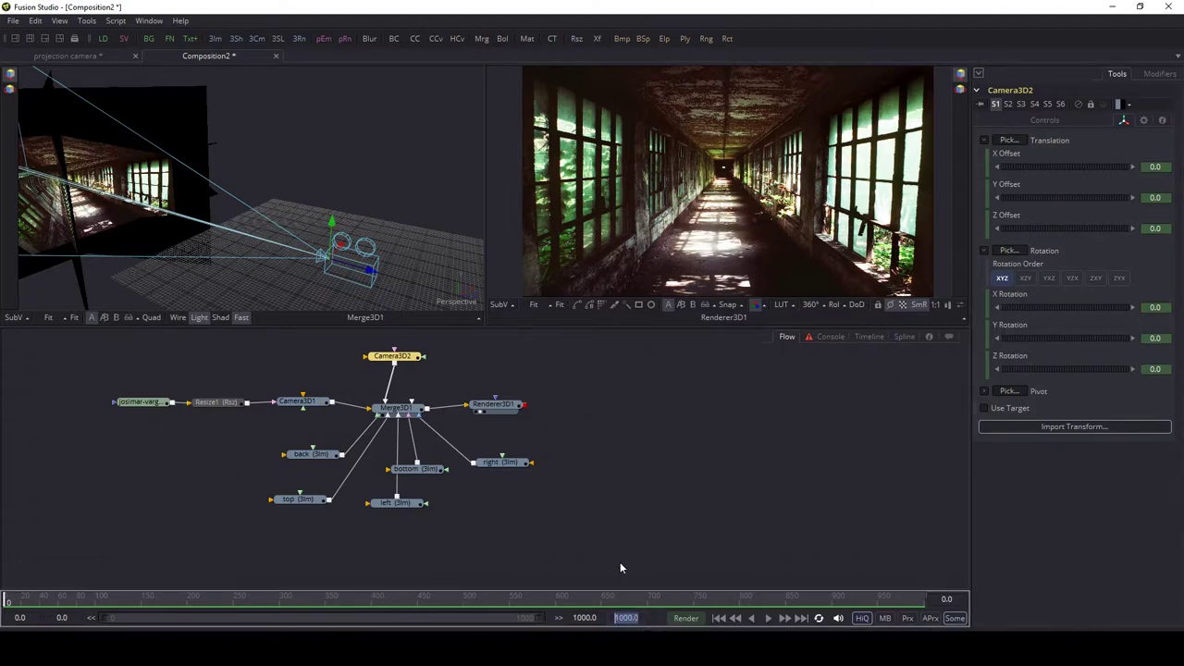
pyautogui.write('100')
pyautogui.press('Return')
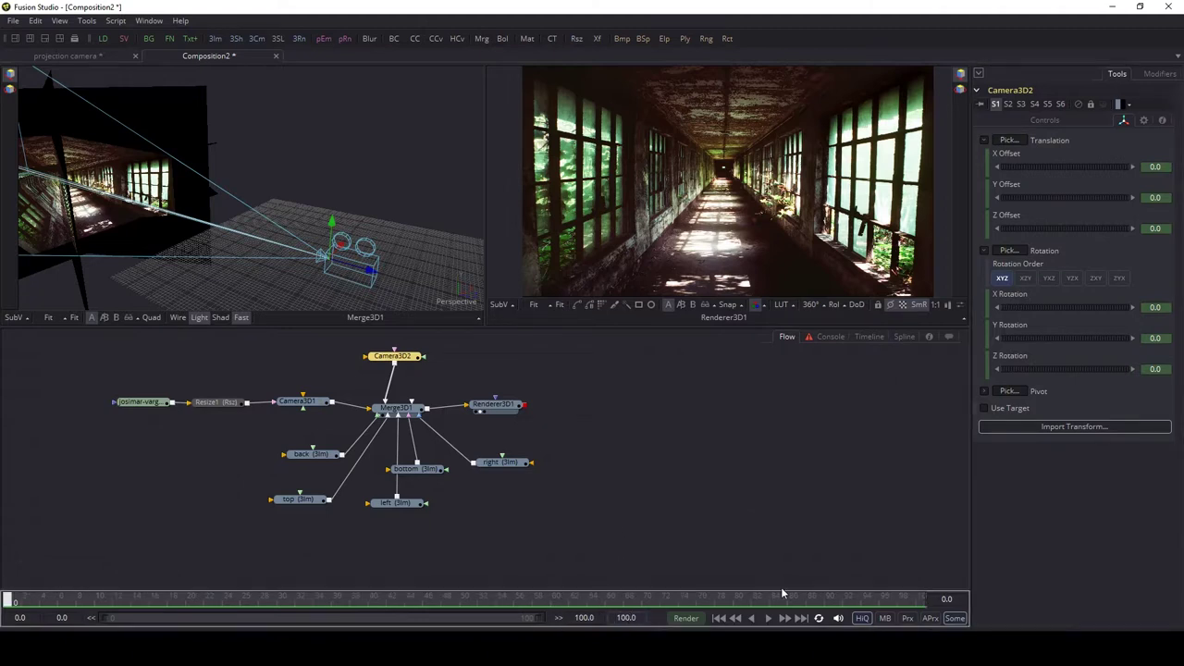
pyautogui.moveTo(782, 600); pyautogui.dragTo(970, 603)
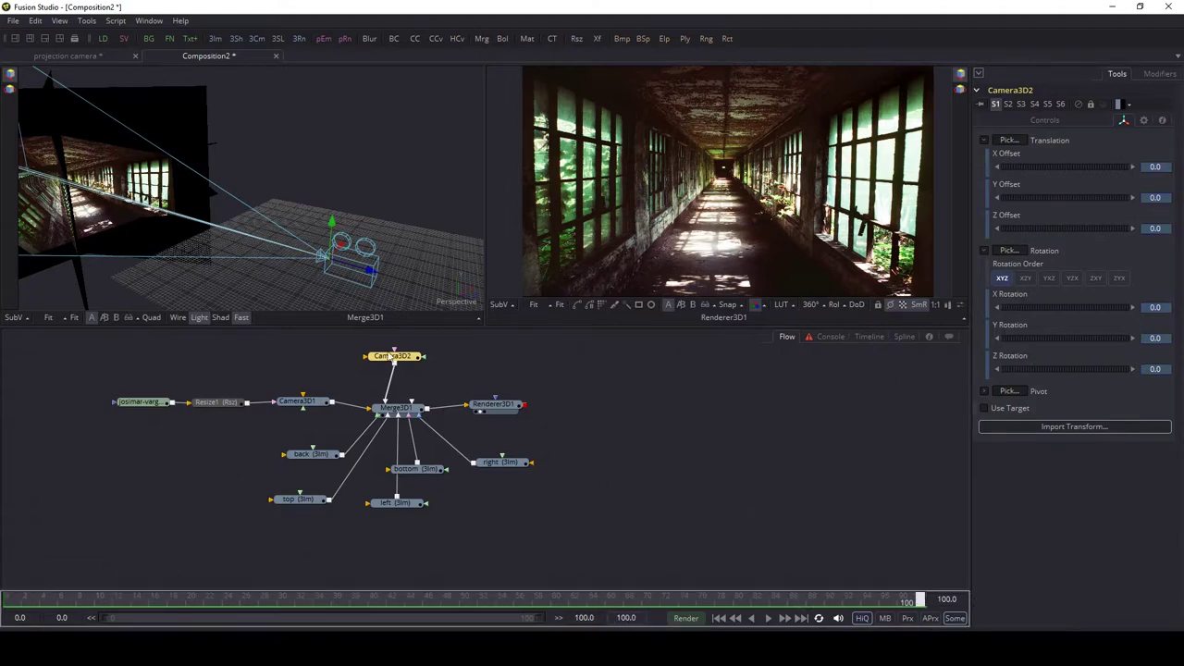
pyautogui.moveTo(366, 268); pyautogui.dragTo(335, 265)
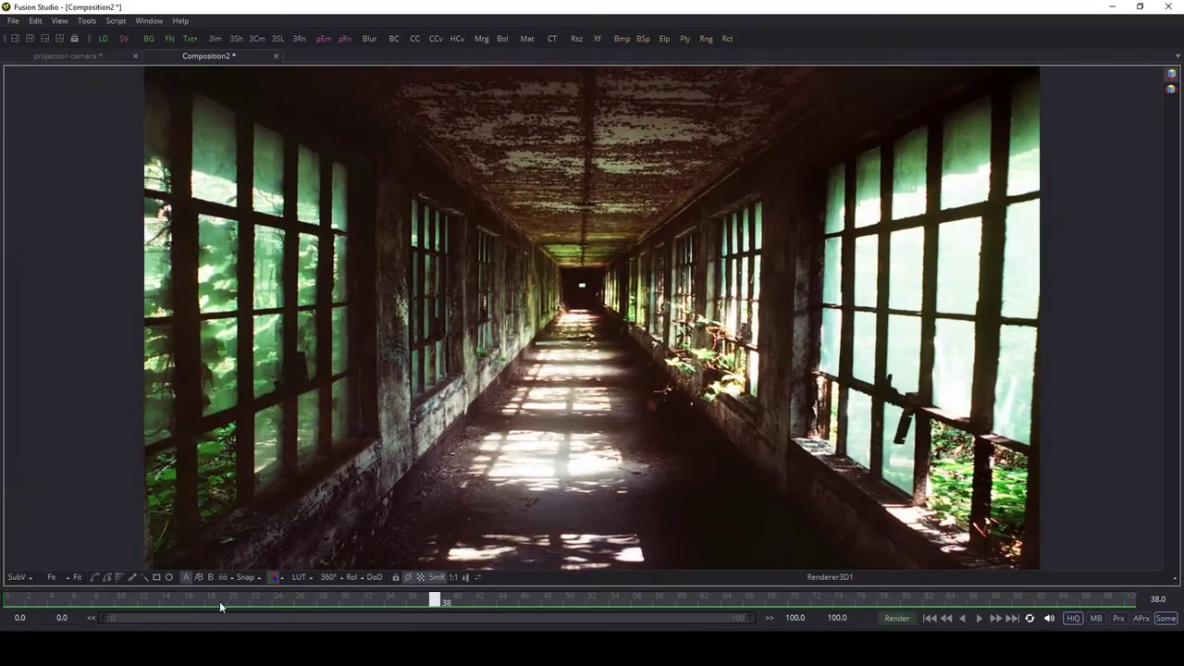
# Play the camera move from frame 0 in the enlarged render view, and return to the normal layout
pyautogui.click(8, 601)
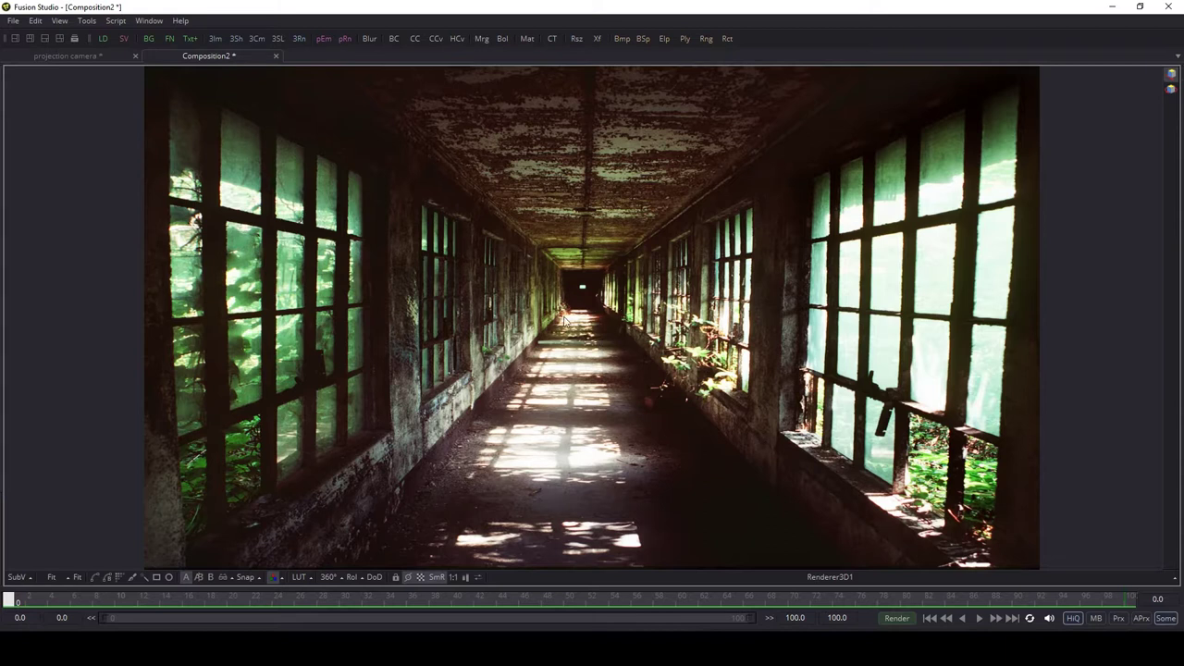
pyautogui.press('space')
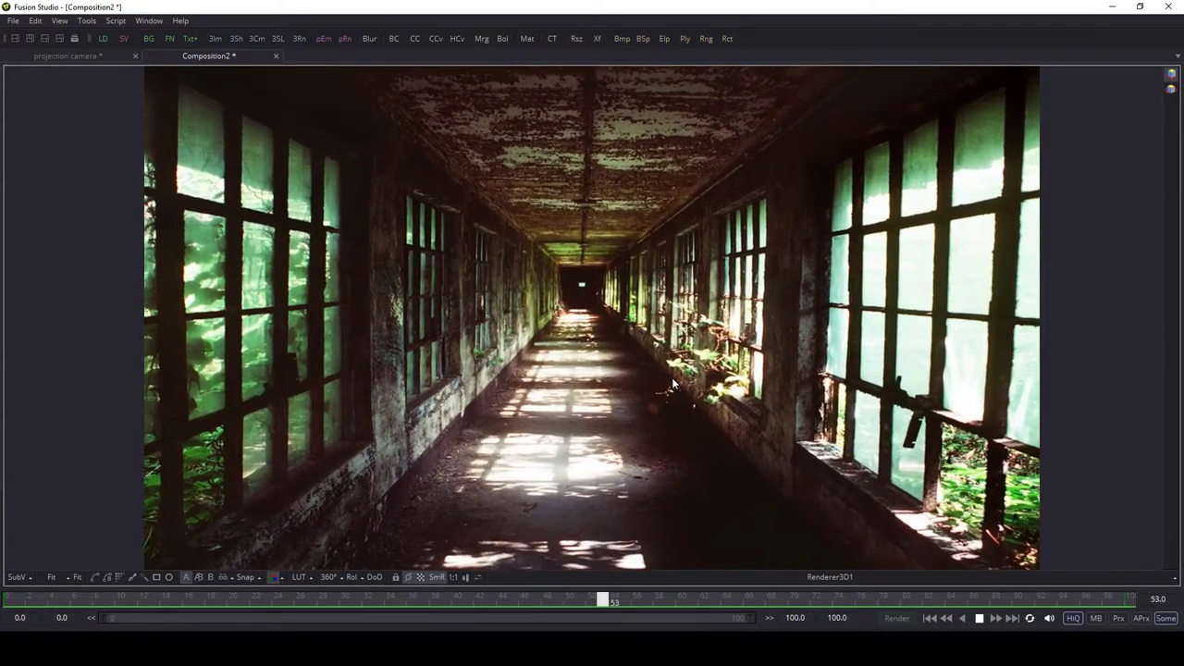
pyautogui.press('space')
pyautogui.press('F4')
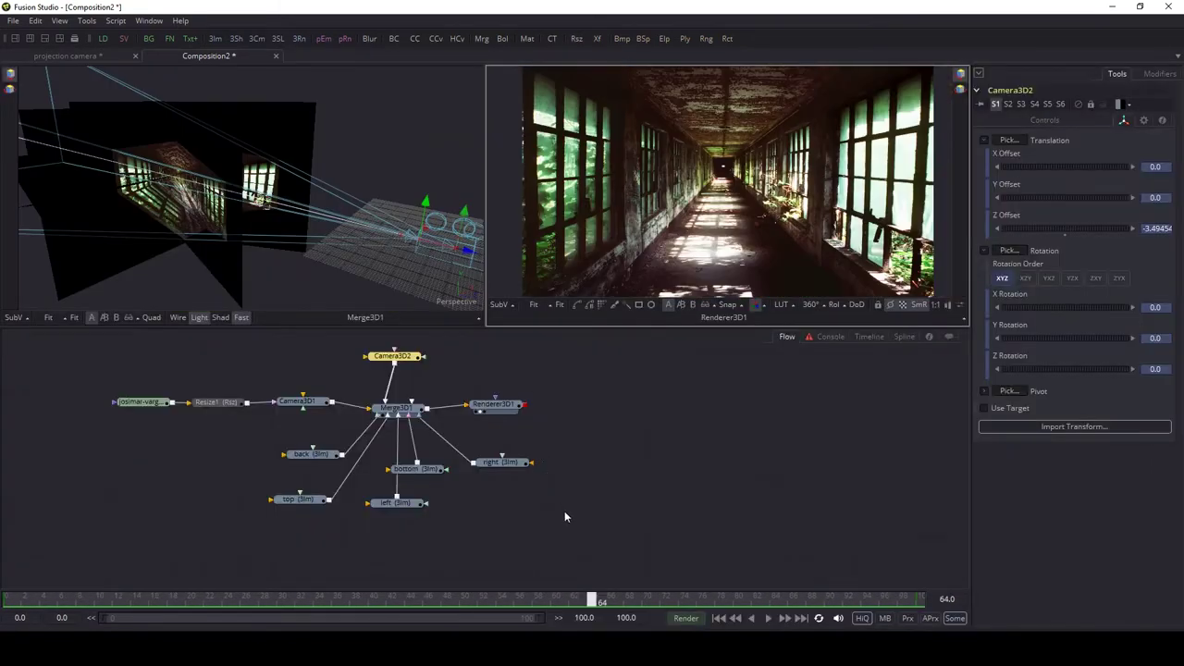
# Make room beside the existing nodes, load the zombie PNG into the flow and show it in the second viewer
pyautogui.moveTo(564, 515); pyautogui.dragTo(115, 344)
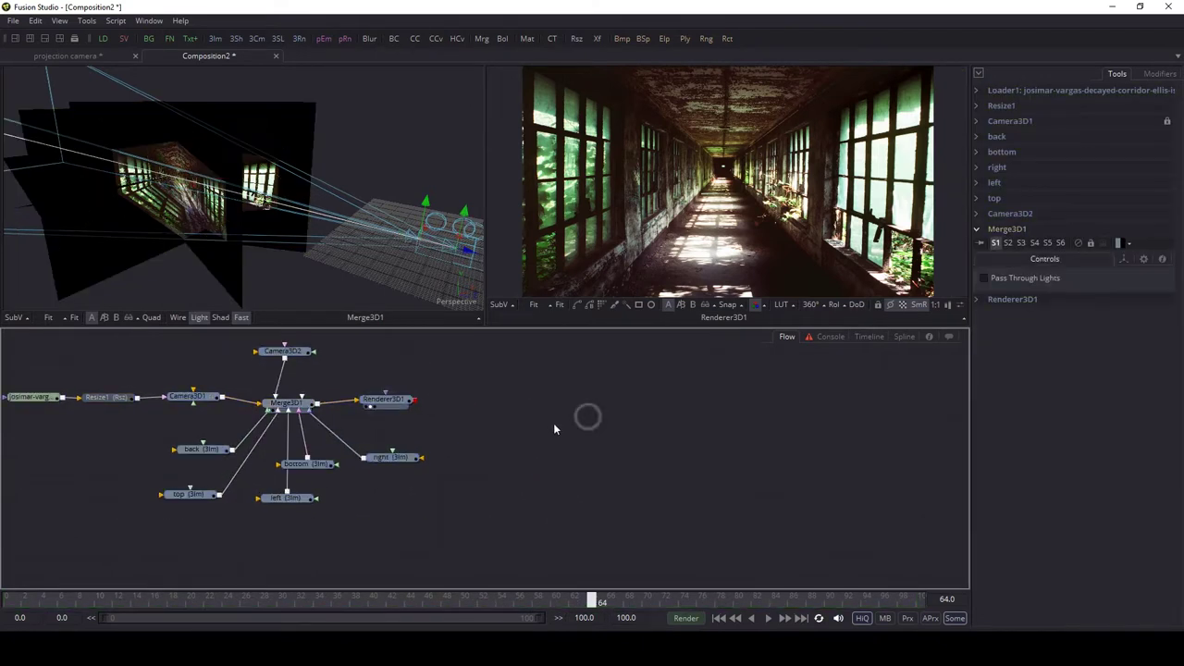
pyautogui.moveTo(356, 254); pyautogui.dragTo(242, 236)
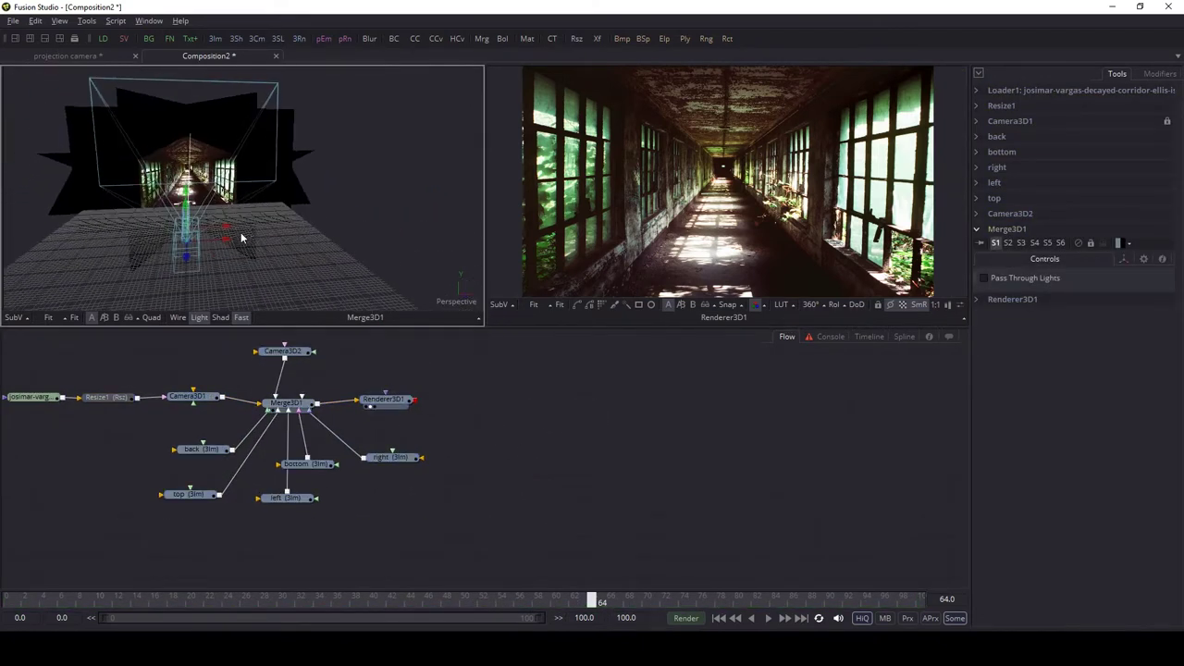
pyautogui.click(584, 476)
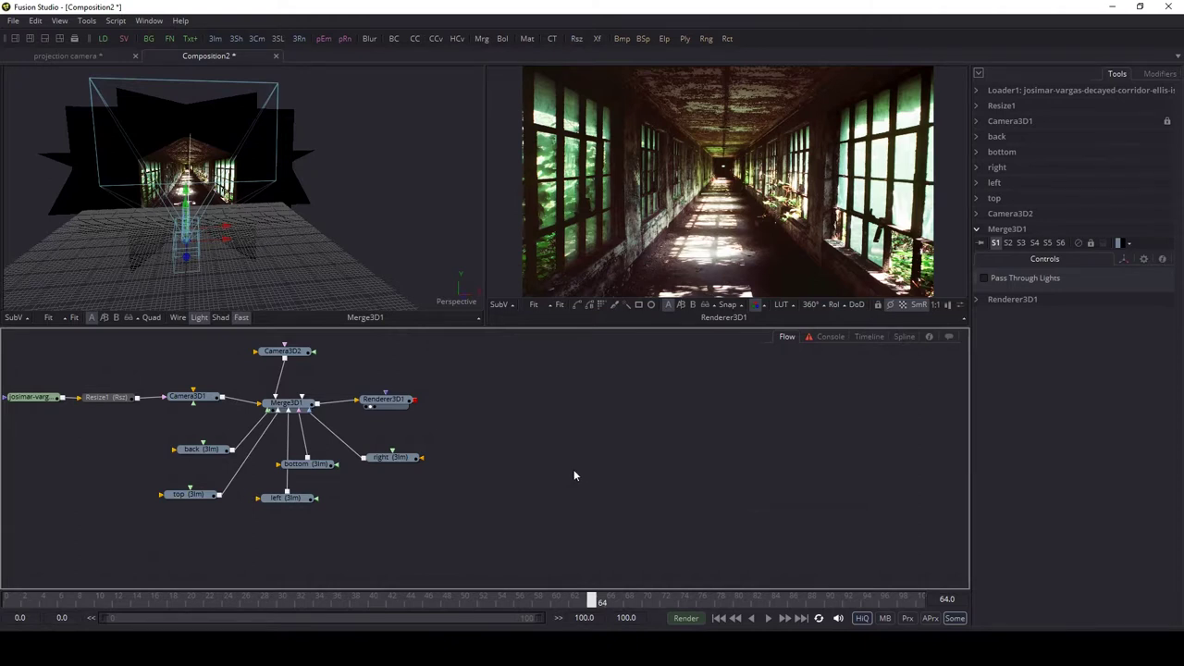
pyautogui.moveTo(574, 469); pyautogui.dragTo(694, 203)
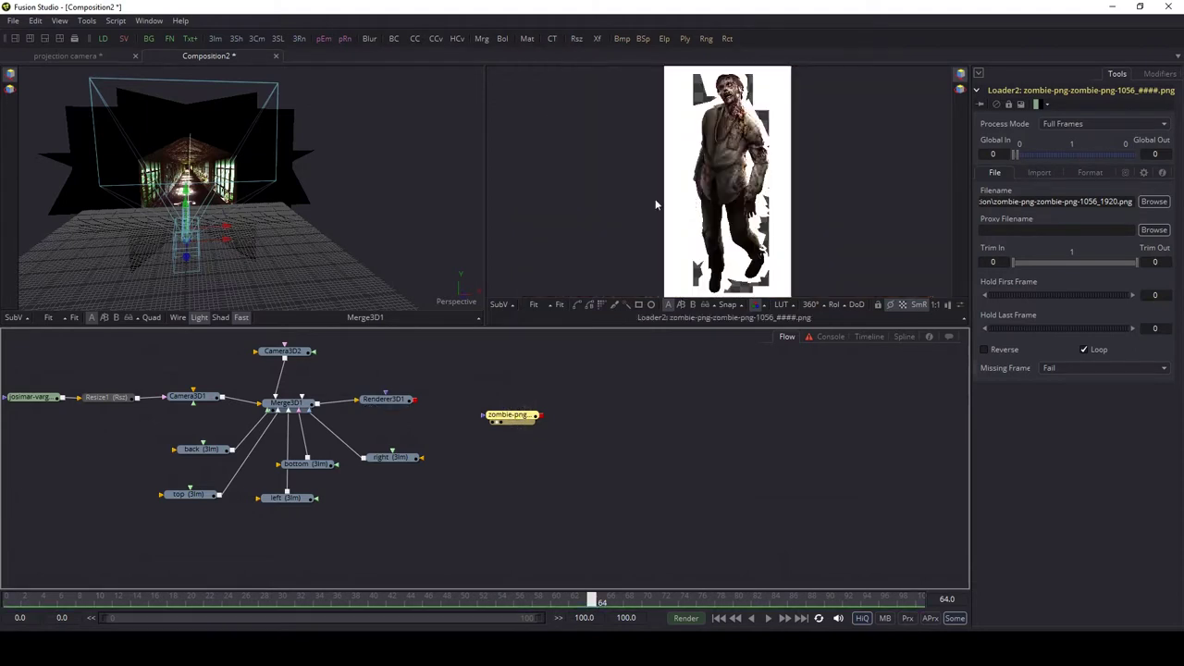
# Enable Post-Multiply by Alpha in the zombie loader's import settings
pyautogui.click(1039, 173)
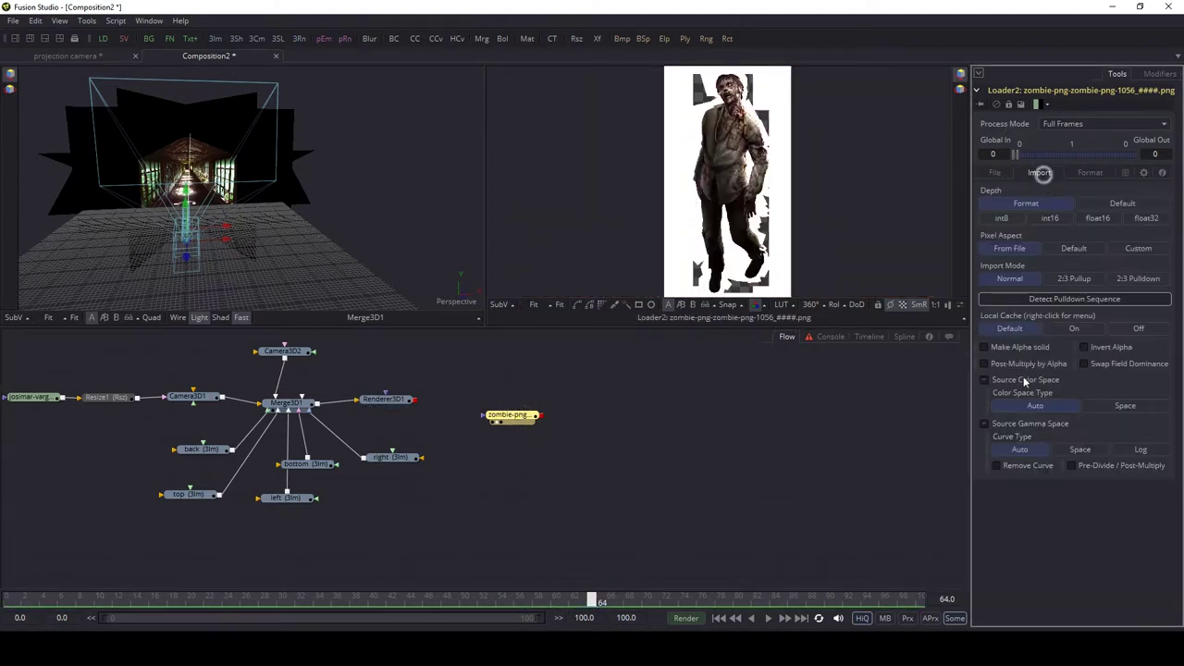
pyautogui.click(984, 364)
pyautogui.click(994, 173)
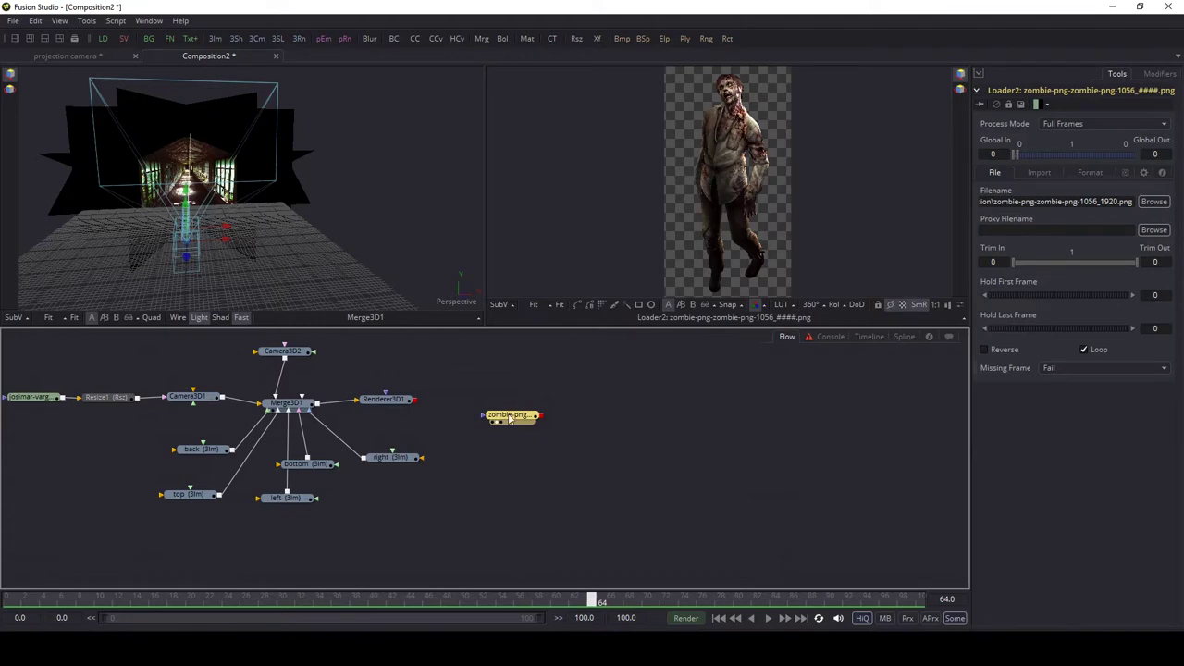
# Detach Renderer3D1 from Merge3D1 and add a second Merge 3D node between it and the zombie loader
pyautogui.moveTo(509, 415); pyautogui.dragTo(536, 415)
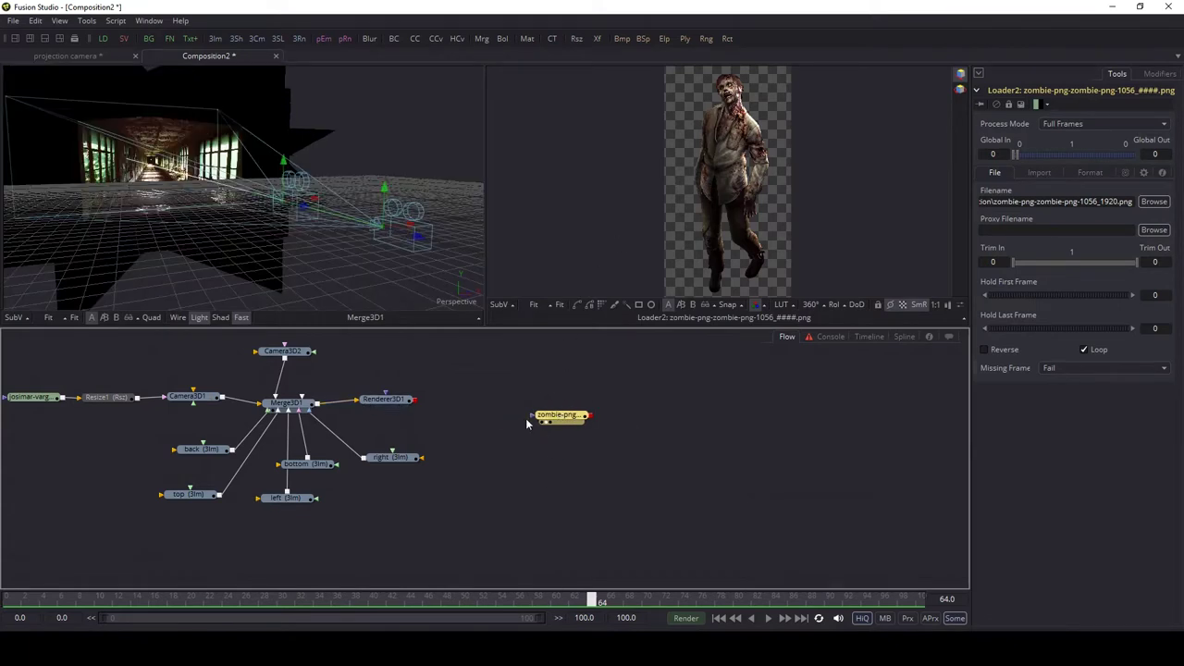
pyautogui.moveTo(553, 417); pyautogui.dragTo(570, 404)
pyautogui.moveTo(372, 400); pyautogui.dragTo(472, 375)
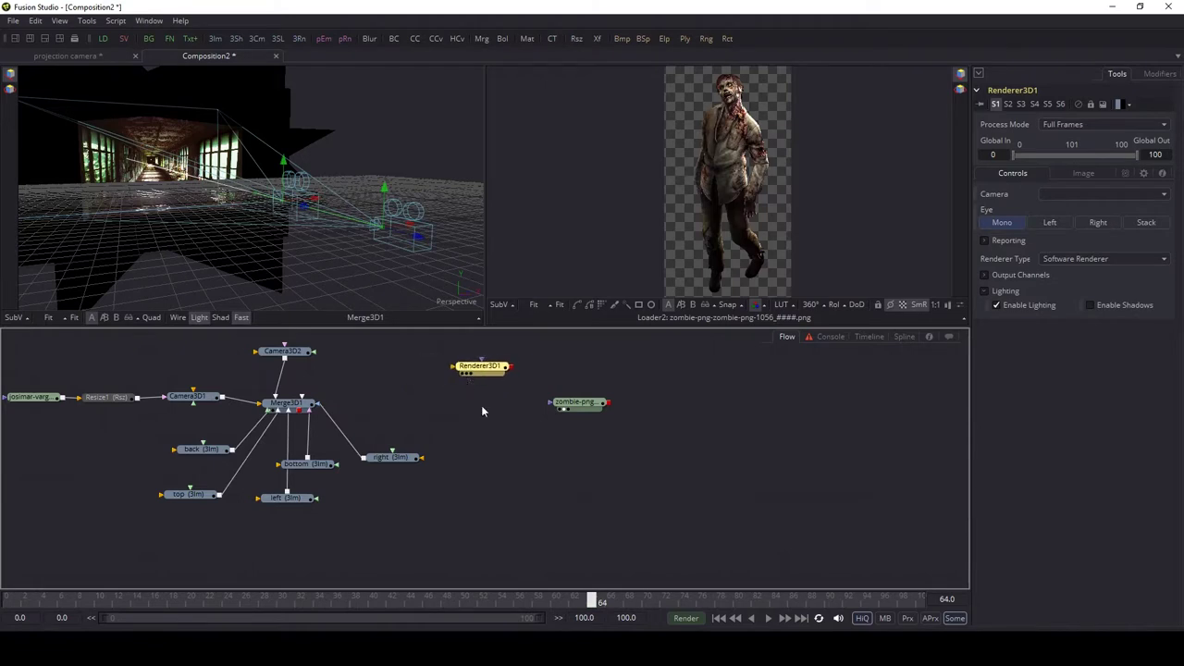
pyautogui.hotkey('shift', 'space')
pyautogui.write('merge 3')
pyautogui.click(566, 442)
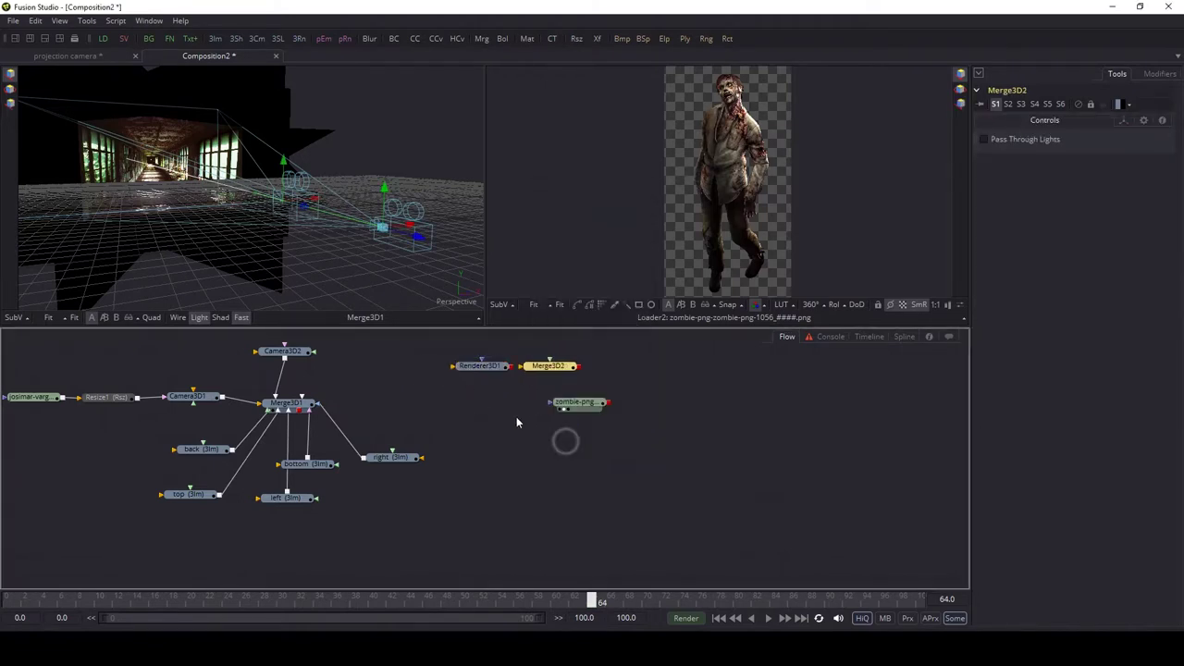
pyautogui.moveTo(557, 369); pyautogui.dragTo(504, 426)
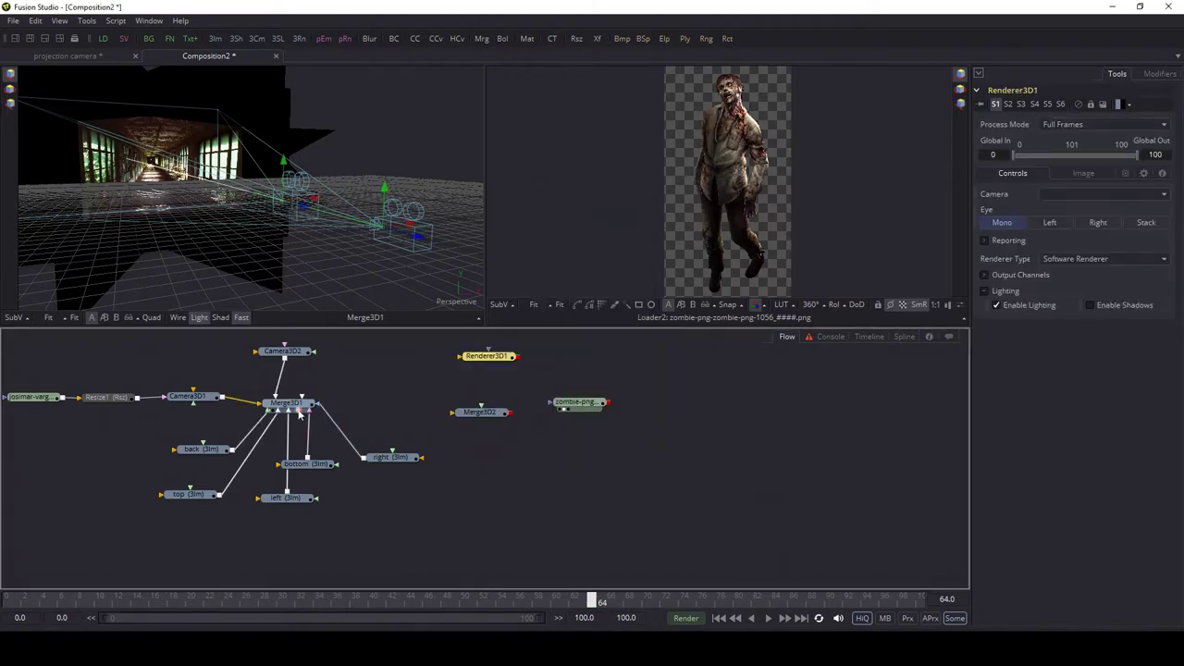
# Connect Merge3D1's output to Merge3D2 and Merge3D2's output to Renderer3D1
pyautogui.moveTo(299, 411); pyautogui.dragTo(468, 410)
pyautogui.click(469, 411)
pyautogui.moveTo(459, 357)
pyautogui.mouseDown()
pyautogui.moveTo(499, 413)
pyautogui.moveTo(474, 366)
pyautogui.mouseUp()
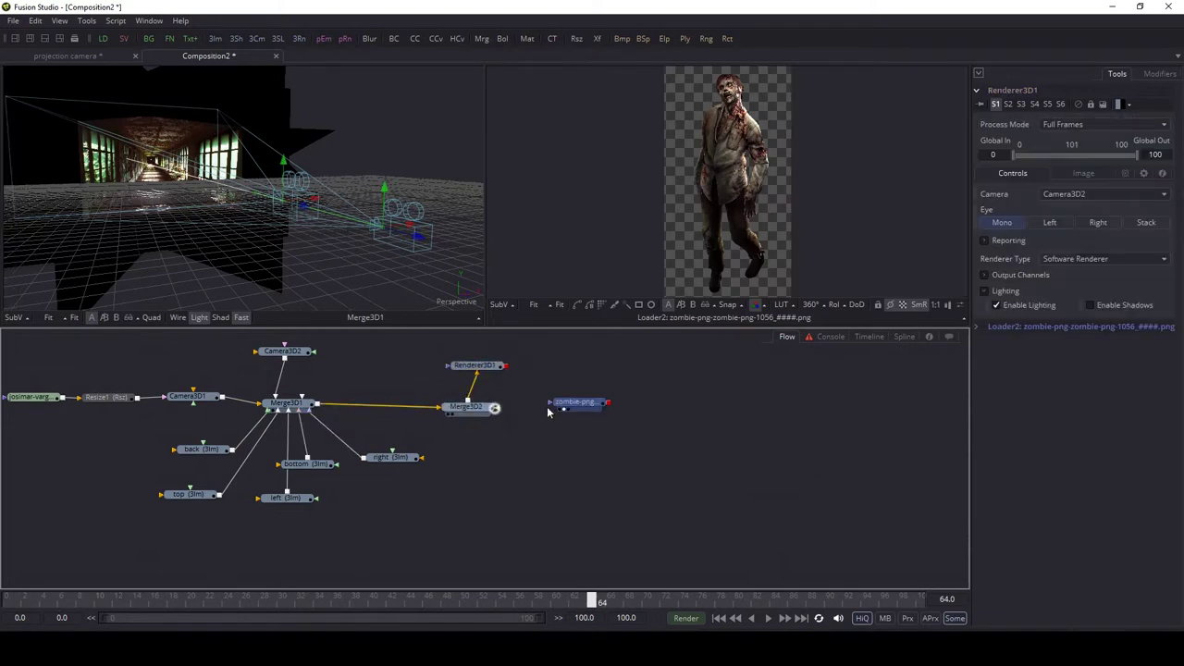
# Add an Image Plane 3D for the zombie image, connect it to Merge3D2 and show the merged scene in the 3D viewer
pyautogui.click(578, 402)
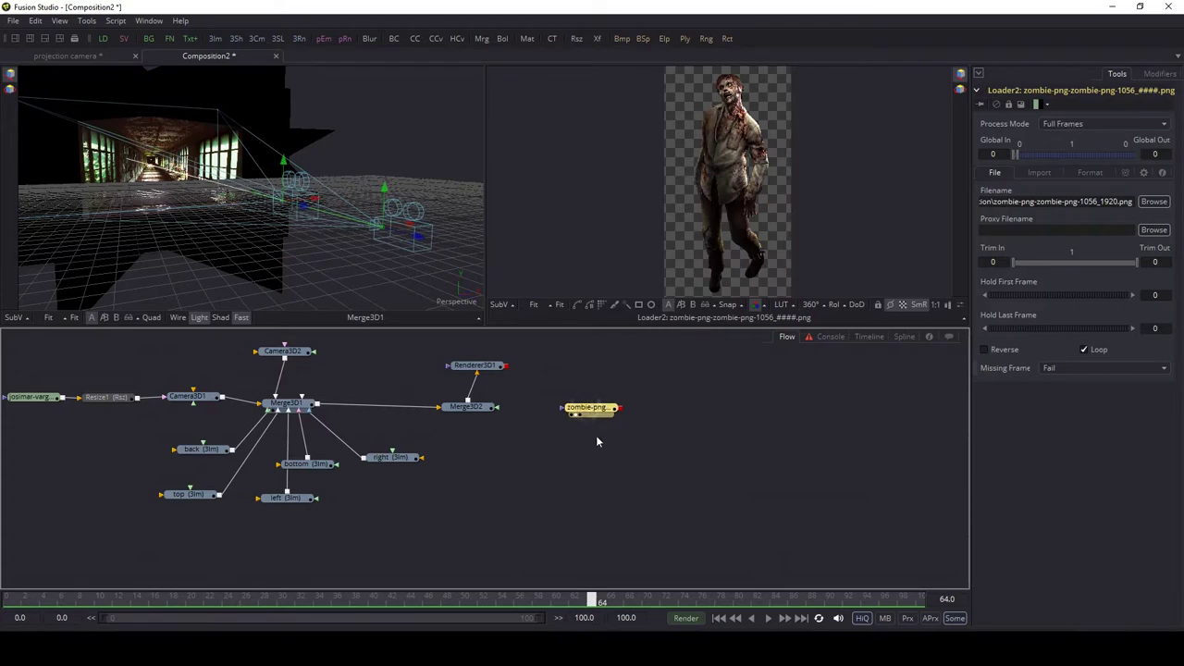
pyautogui.hotkey('shift', 'space')
pyautogui.write('image')
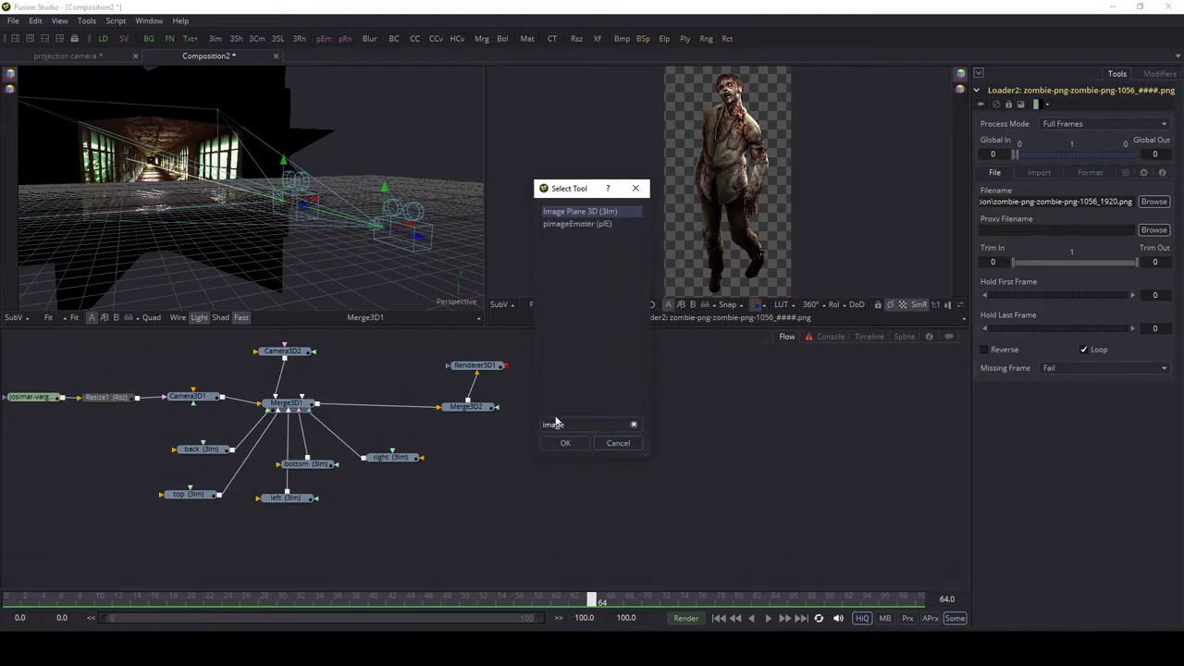
pyautogui.click(563, 443)
pyautogui.moveTo(650, 415); pyautogui.dragTo(279, 192)
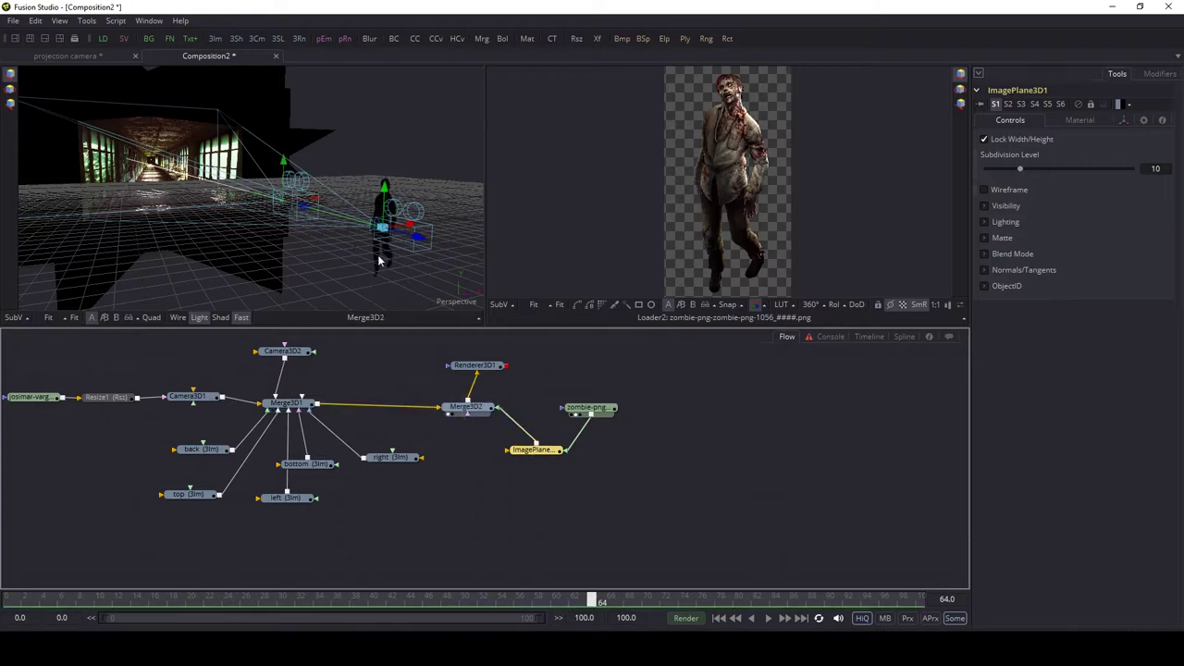
# Display the Renderer3D1 output in the second viewer in place of the zombie image
pyautogui.moveTo(409, 270)
pyautogui.mouseDown()
pyautogui.moveTo(385, 270)
pyautogui.moveTo(397, 272)
pyautogui.mouseUp()
pyautogui.press('2')
pyautogui.moveTo(469, 407); pyautogui.dragTo(573, 250)
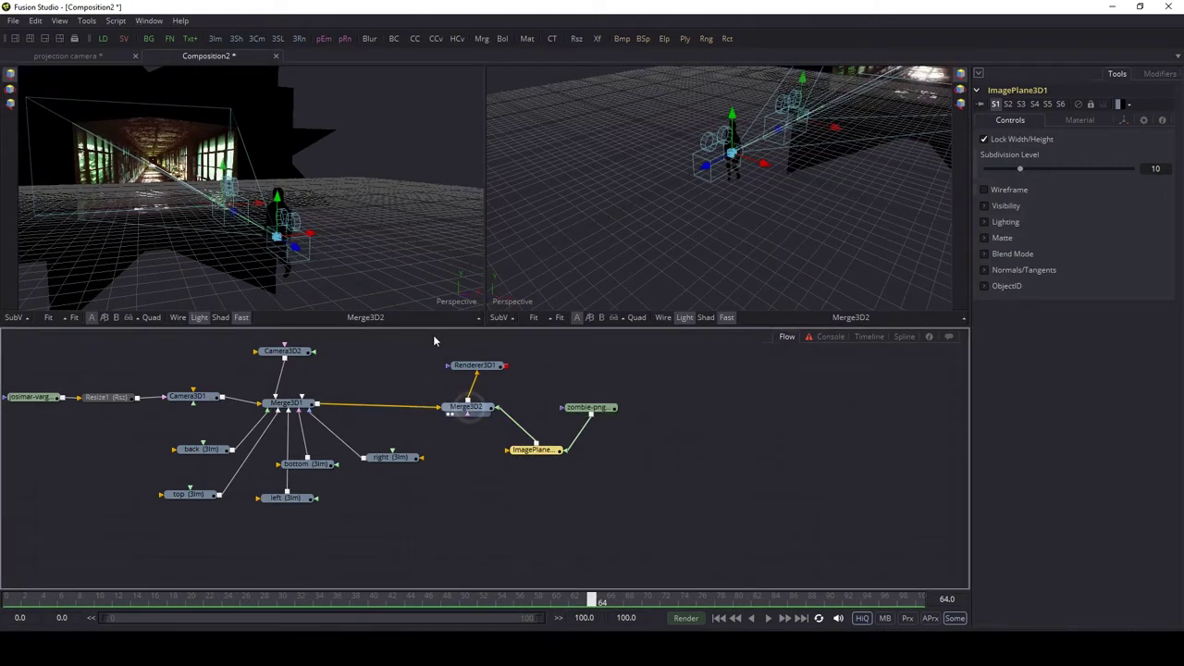
pyautogui.click(461, 371)
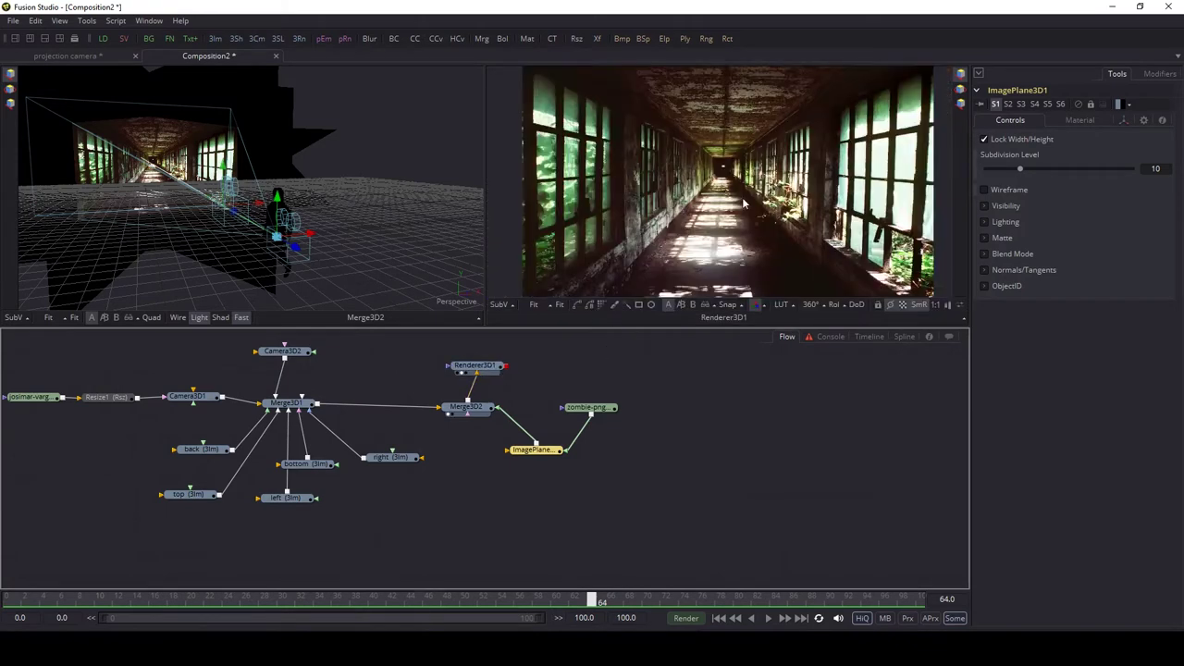
# Push the zombie image plane back along Z into the corridor, to a Z offset of about -35.1
pyautogui.moveTo(308, 275); pyautogui.dragTo(299, 214)
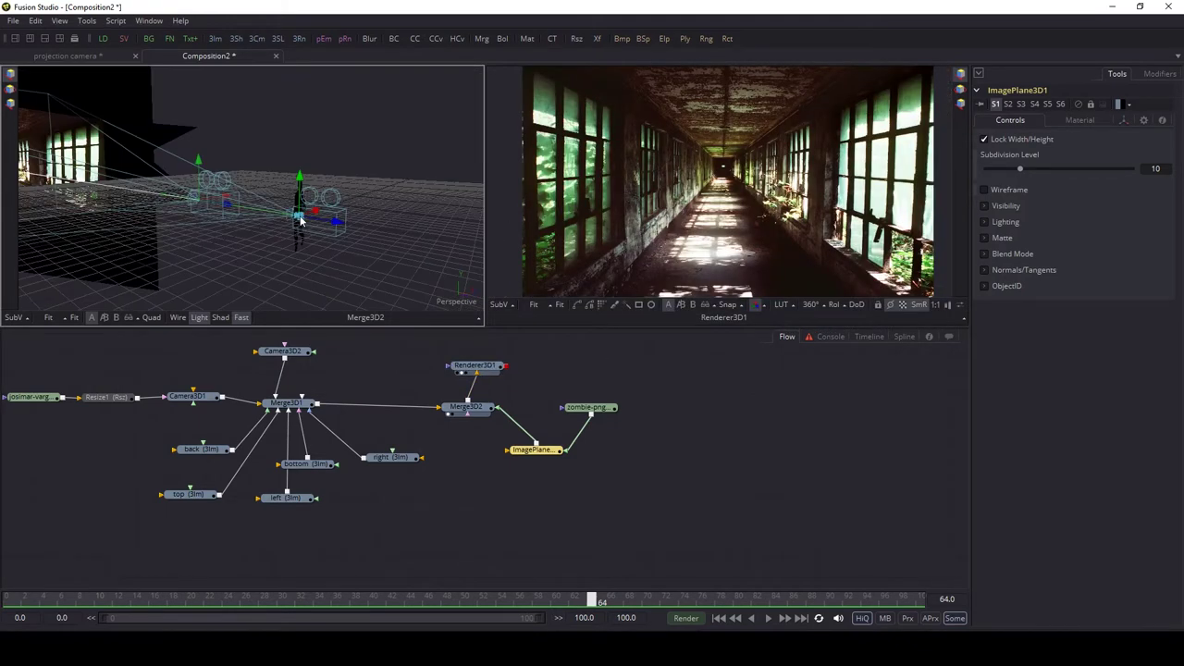
pyautogui.click(520, 453)
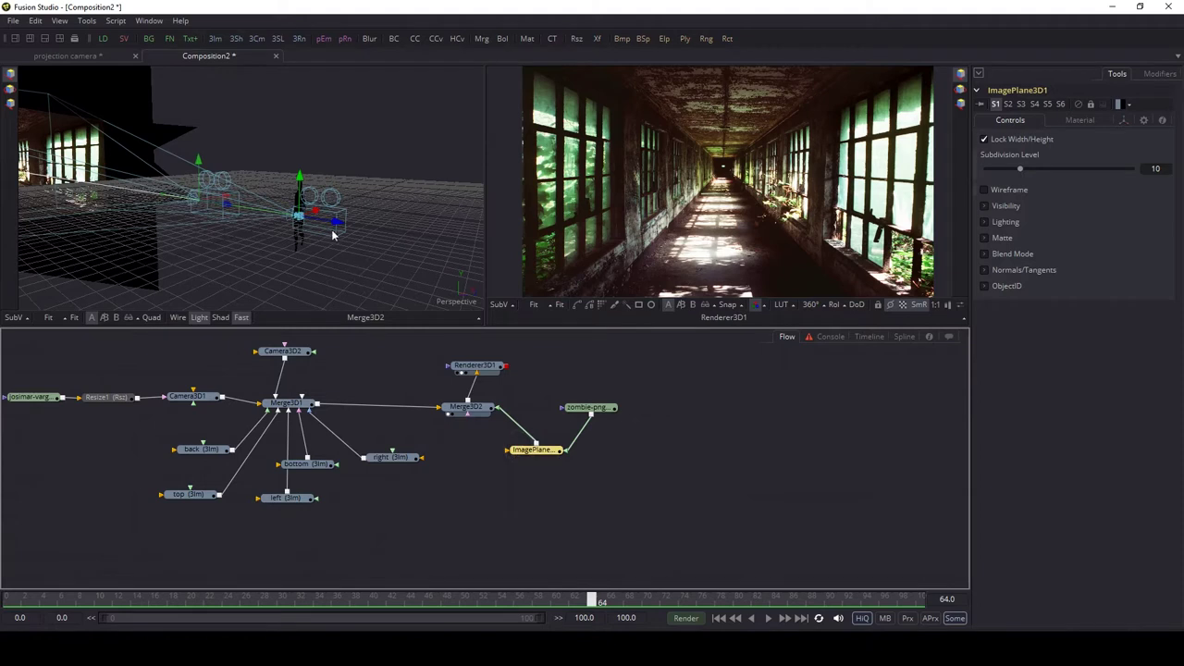
pyautogui.moveTo(334, 224); pyautogui.dragTo(146, 192)
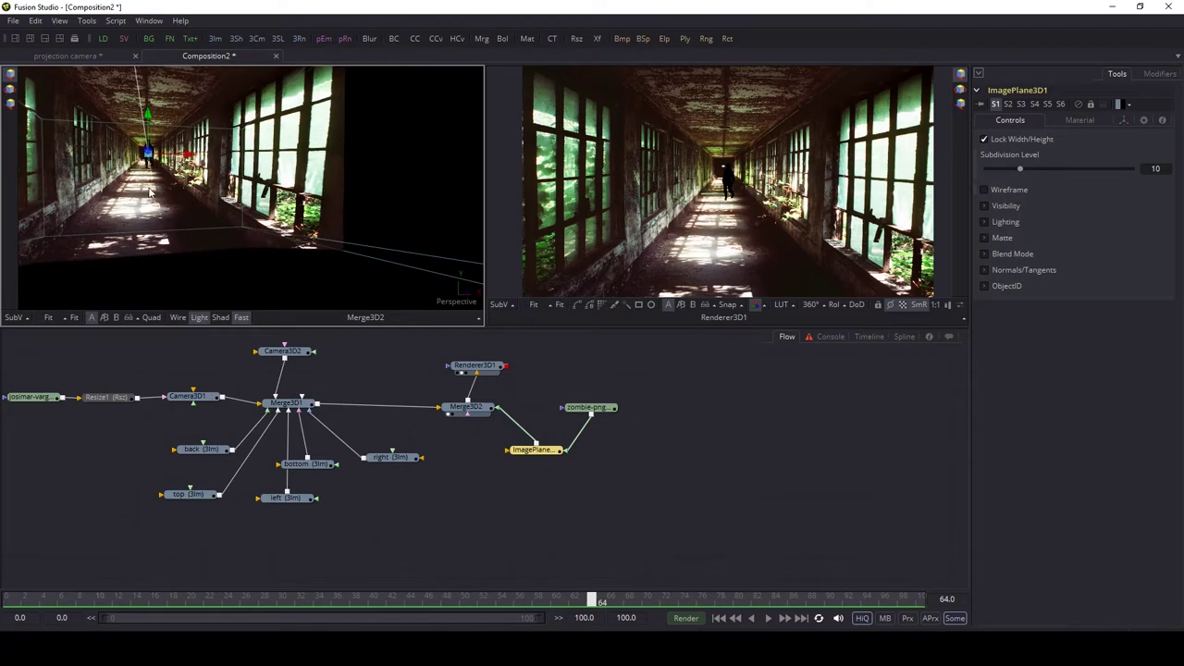
# Lower the zombie plane to a Y offset of about -1.1 and scale it uniformly to about 2.55
pyautogui.scroll(3, 160, 205)
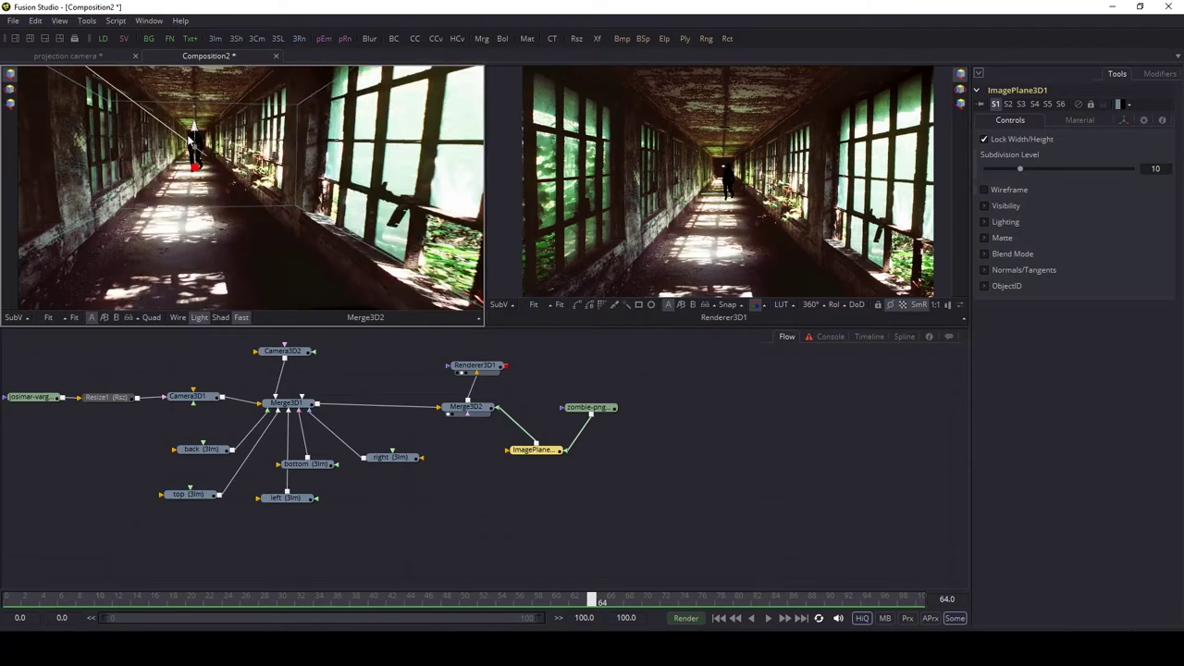
pyautogui.moveTo(189, 118); pyautogui.dragTo(190, 210)
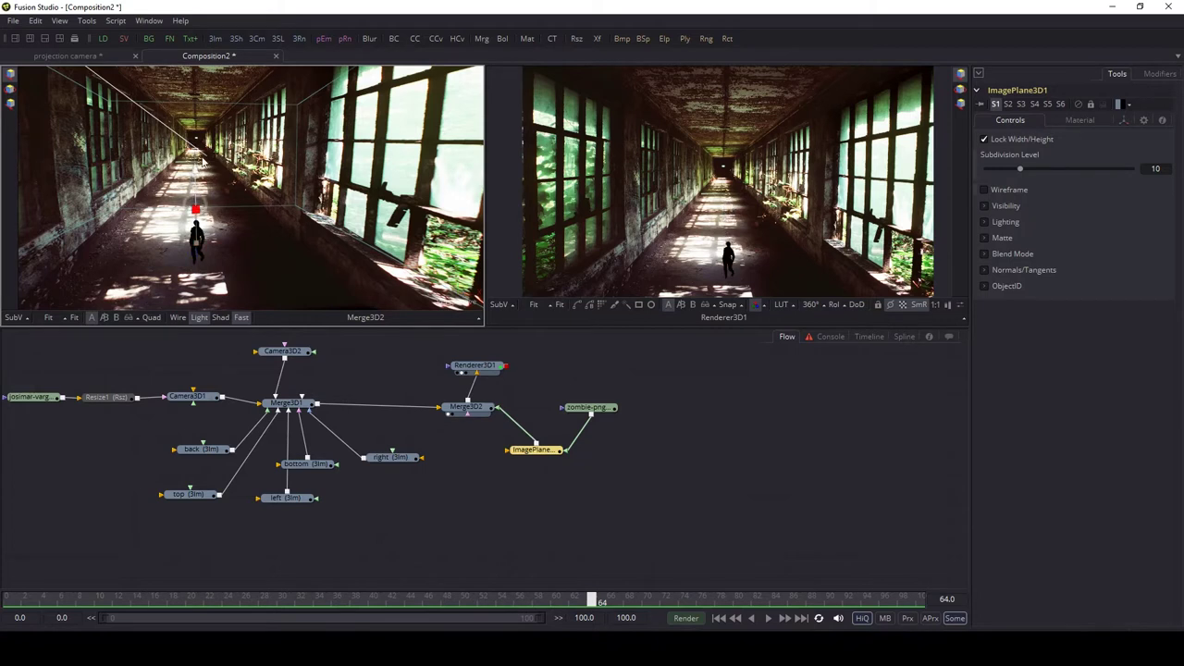
pyautogui.hotkey('ctrl', 'z')
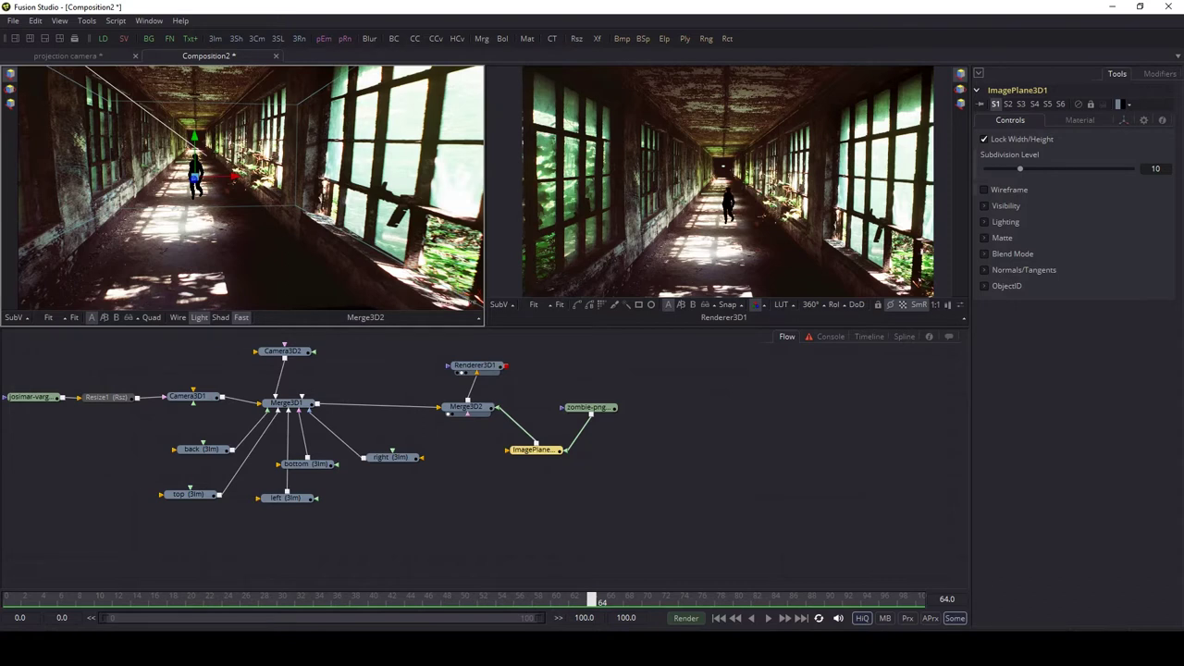
pyautogui.click(1124, 121)
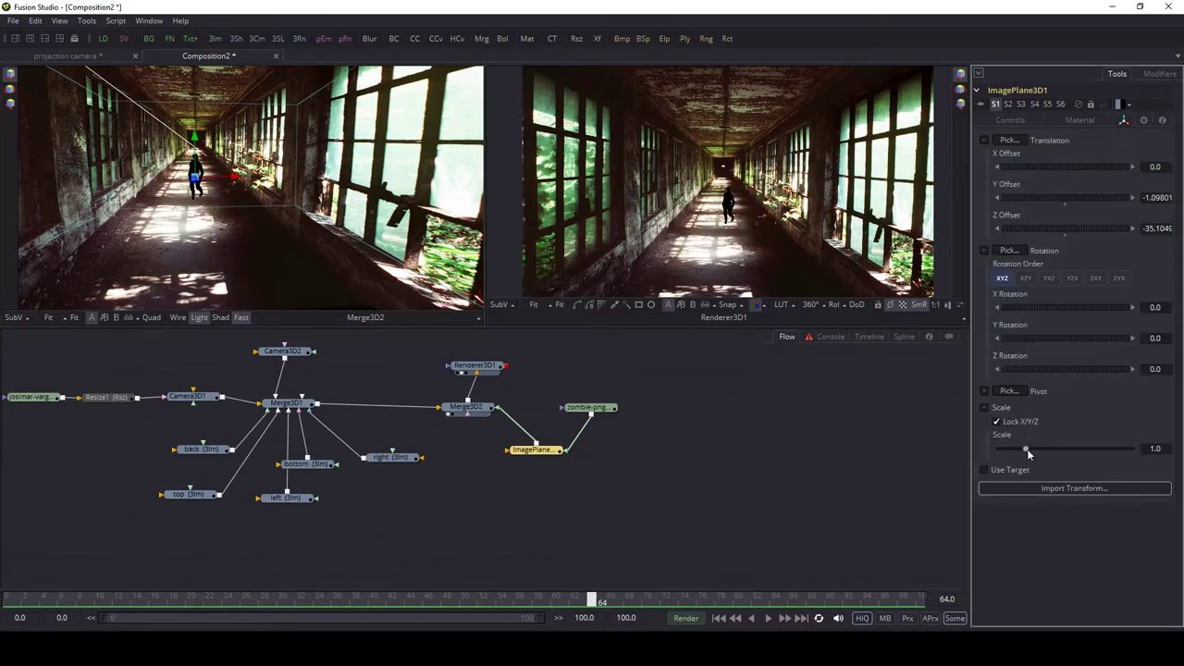
pyautogui.moveTo(1026, 449); pyautogui.dragTo(1067, 449)
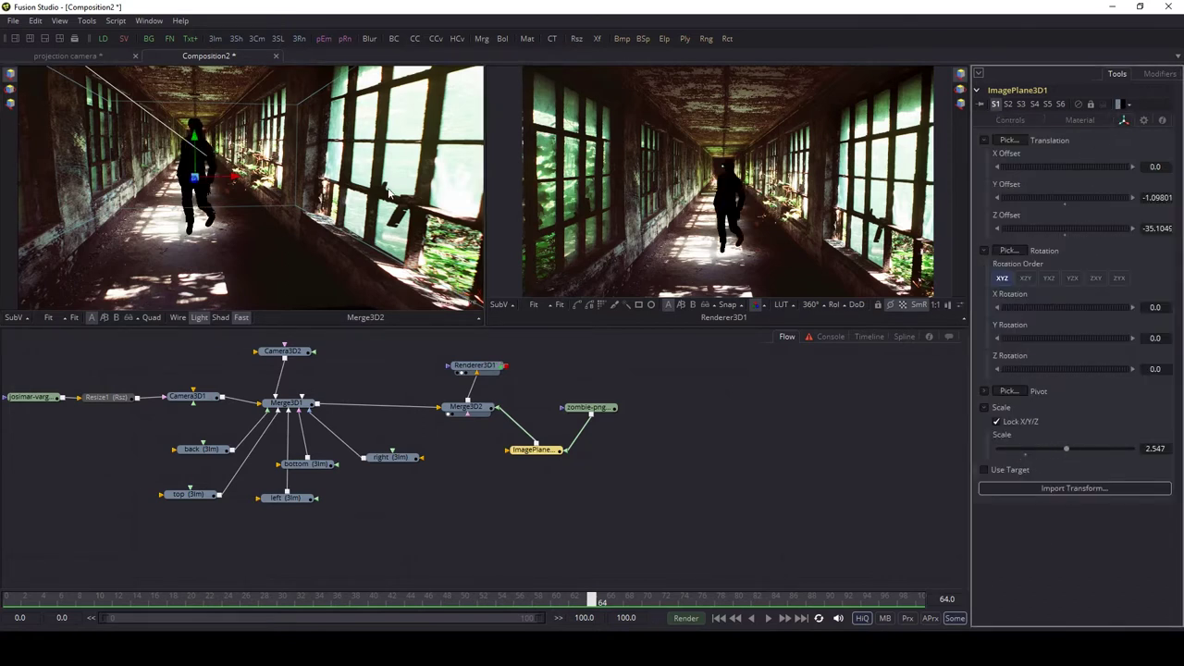
# Lower the zombie plane to a Y offset of about -2.46 and push it back to a Z offset of about -36.97
pyautogui.moveTo(194, 137); pyautogui.dragTo(190, 196)
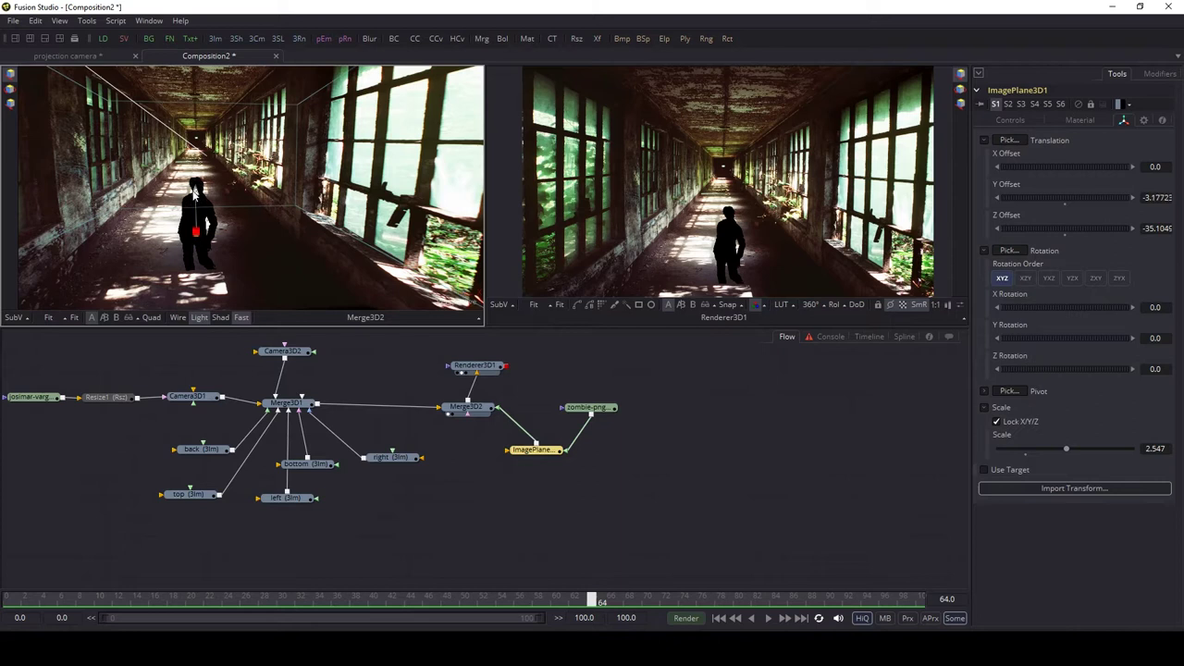
pyautogui.moveTo(194, 193); pyautogui.dragTo(194, 181)
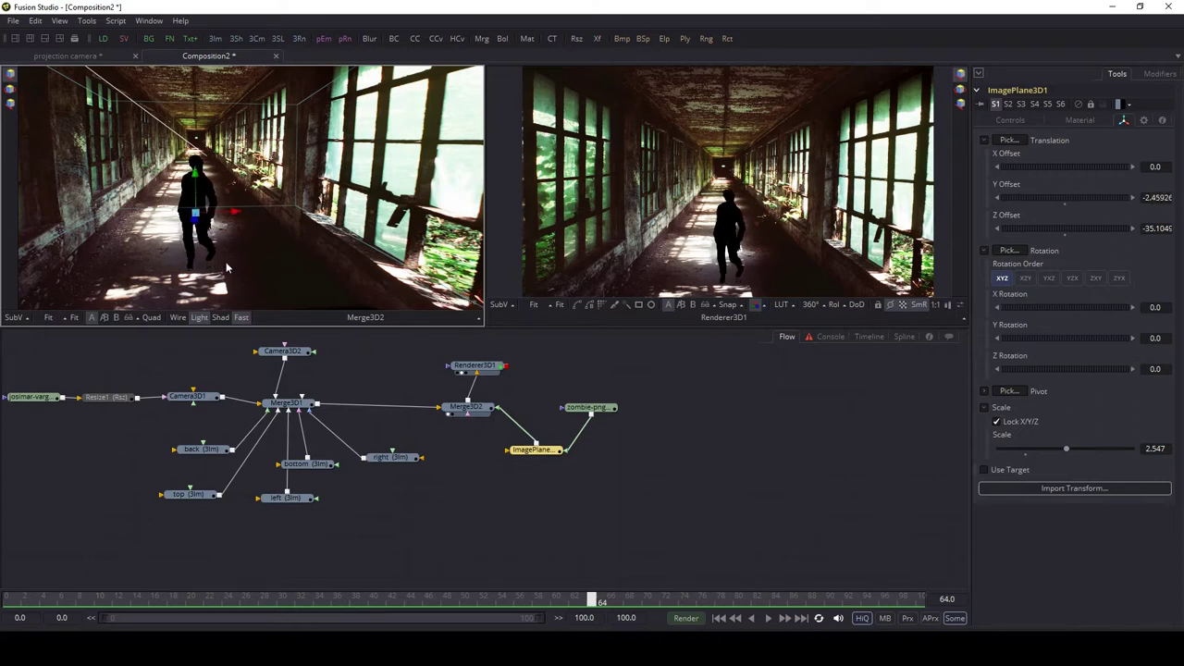
pyautogui.moveTo(226, 268); pyautogui.dragTo(217, 233)
pyautogui.moveTo(137, 214); pyautogui.dragTo(154, 209)
pyautogui.moveTo(216, 232); pyautogui.dragTo(222, 234)
pyautogui.moveTo(172, 206); pyautogui.dragTo(165, 207)
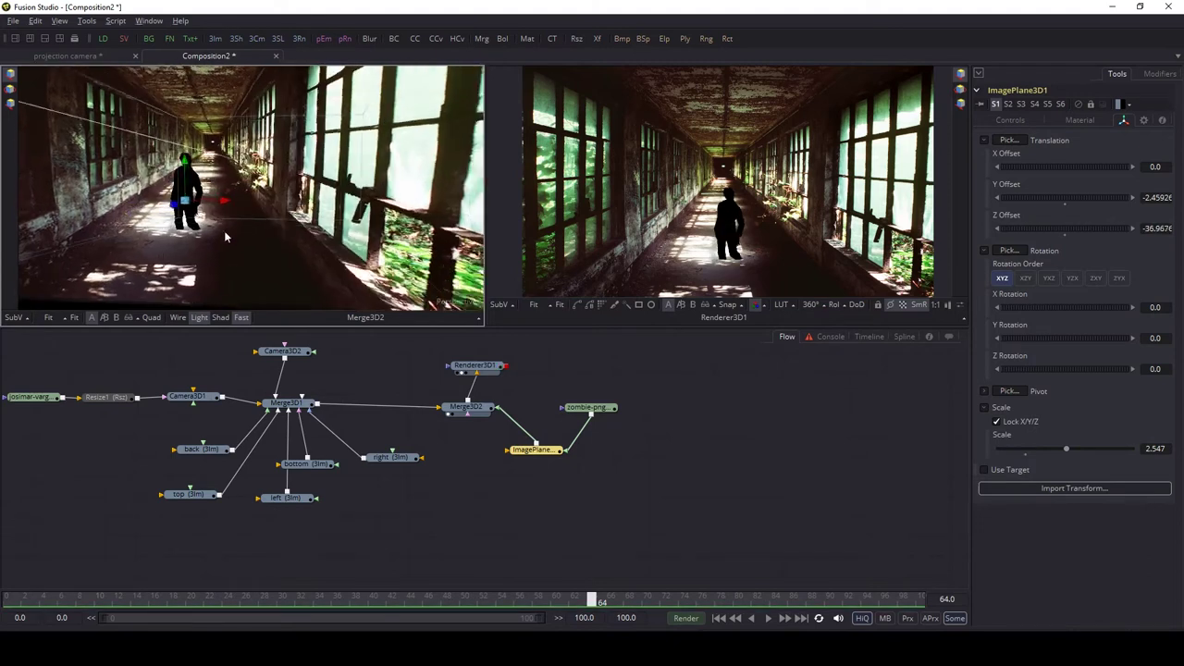
# Move the zombie plane to an X offset of about -0.29 and Y offset of about -0.95, and scale it uniformly to about 3.13
pyautogui.moveTo(225, 237); pyautogui.dragTo(231, 242)
pyautogui.moveTo(190, 161); pyautogui.dragTo(190, 144)
pyautogui.moveTo(218, 236); pyautogui.dragTo(237, 244)
pyautogui.moveTo(239, 181); pyautogui.dragTo(230, 181)
pyautogui.moveTo(1066, 448); pyautogui.dragTo(1083, 449)
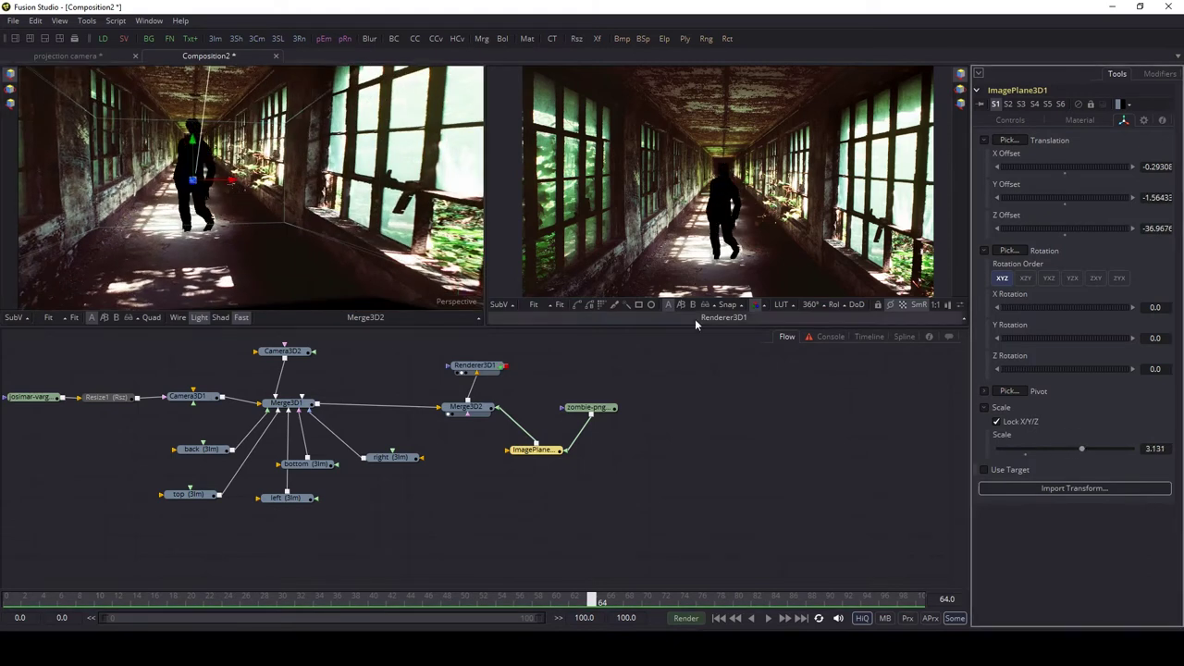
pyautogui.moveTo(192, 141); pyautogui.dragTo(194, 131)
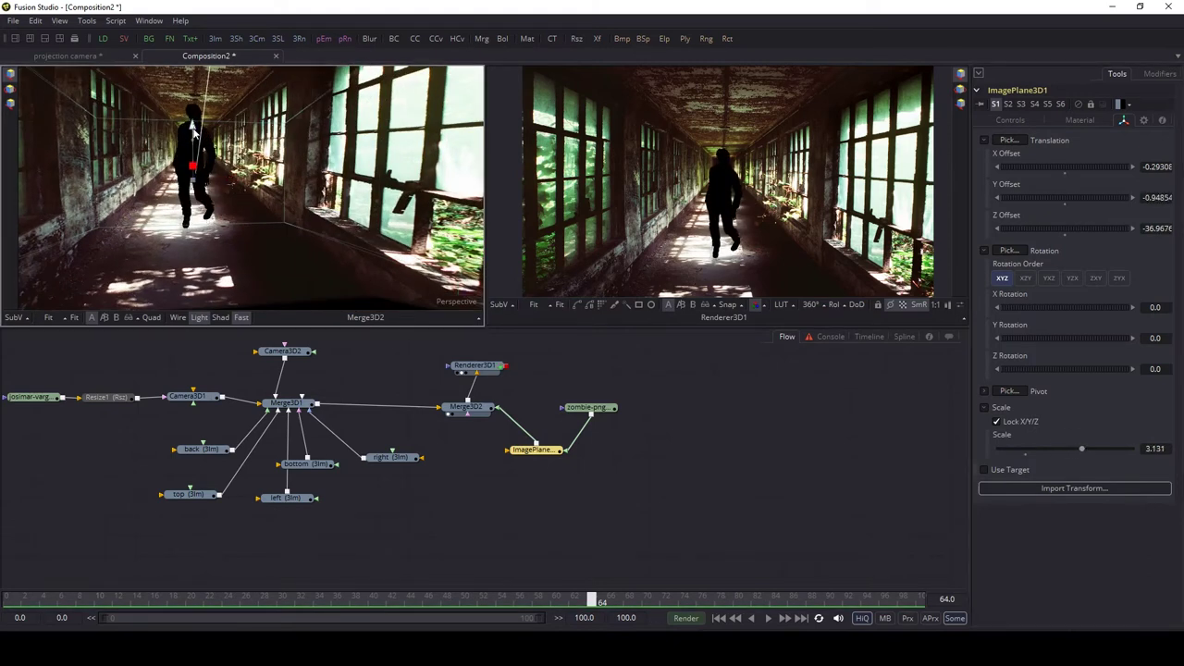
# Turn off Receives Lighting and Receives Shadows in the zombie plane's material, and play the Renderer3D1 output in an enlarged viewer
pyautogui.click(1073, 121)
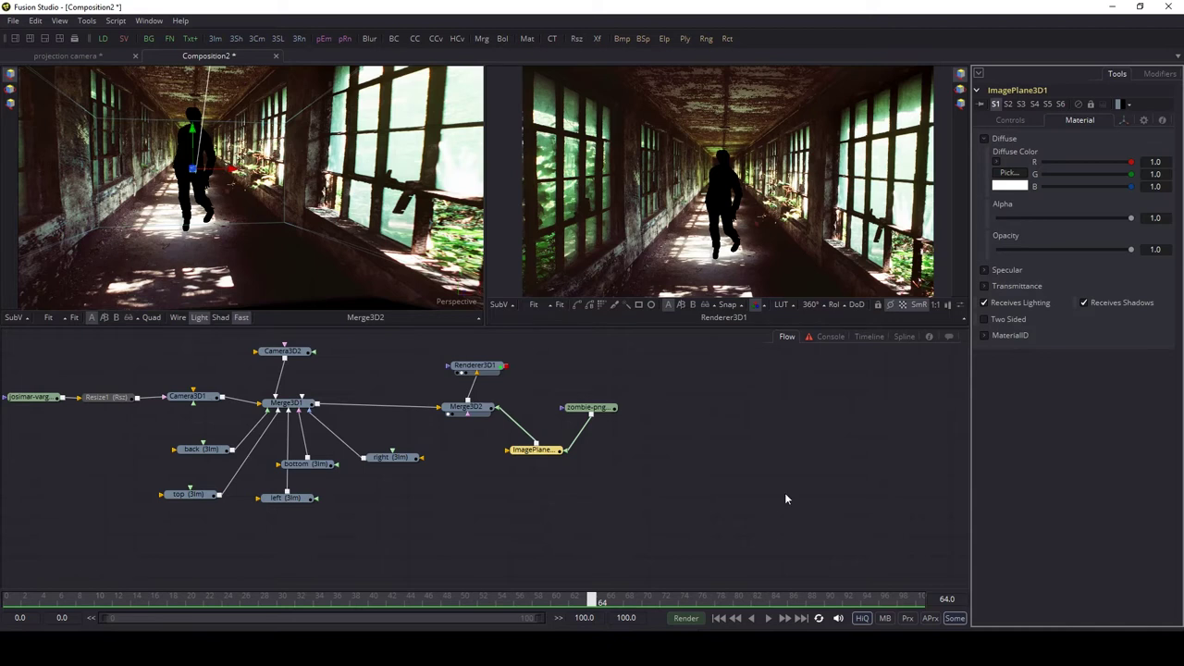
pyautogui.click(984, 303)
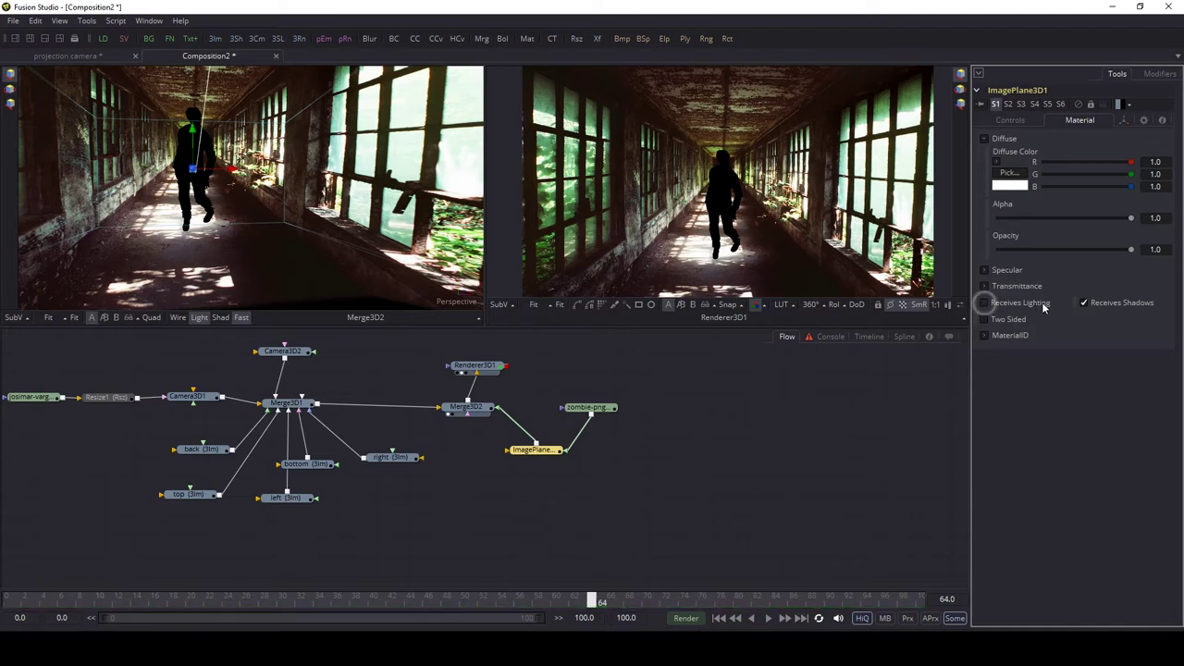
pyautogui.click(1084, 304)
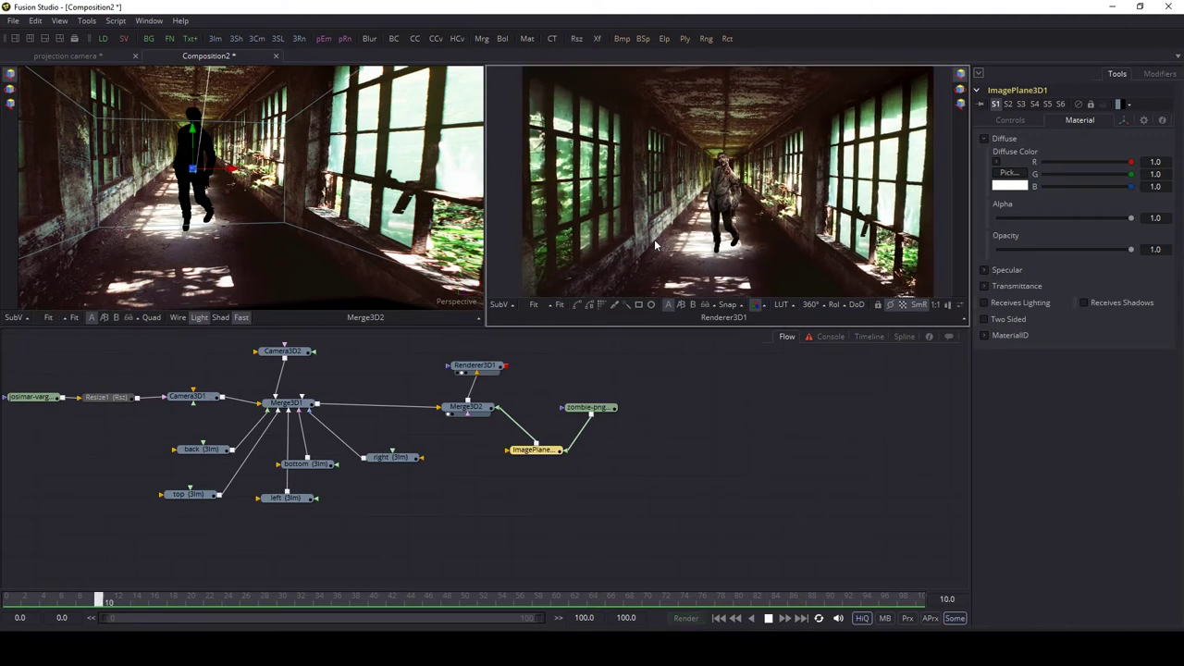
pyautogui.press('F4')
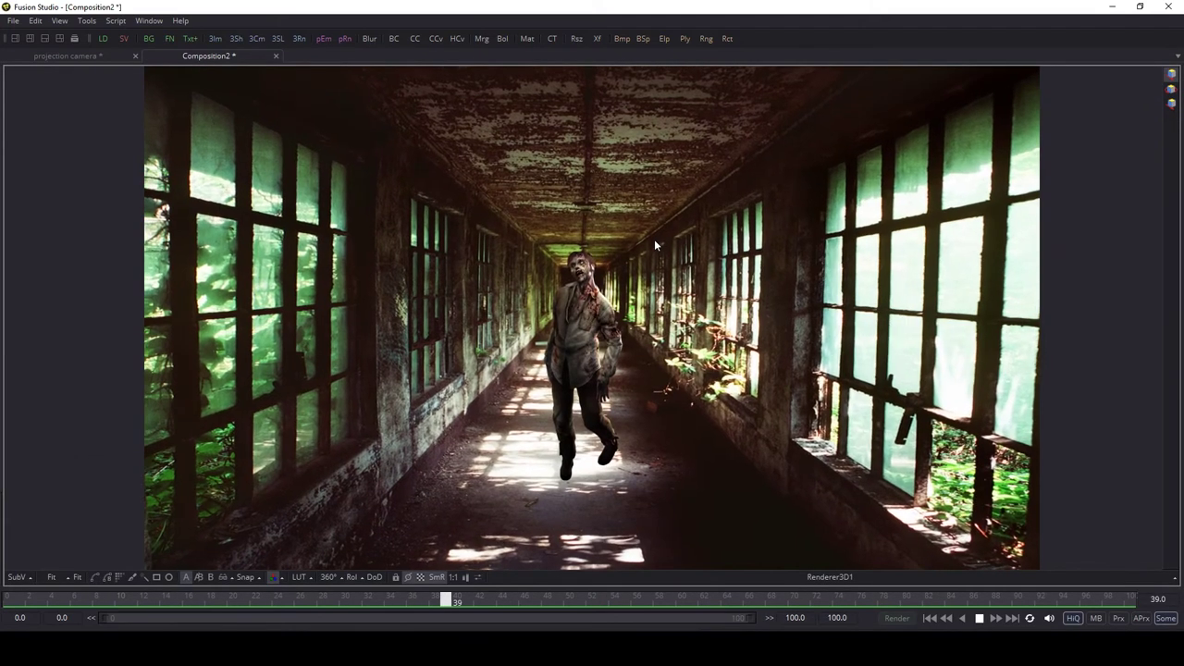